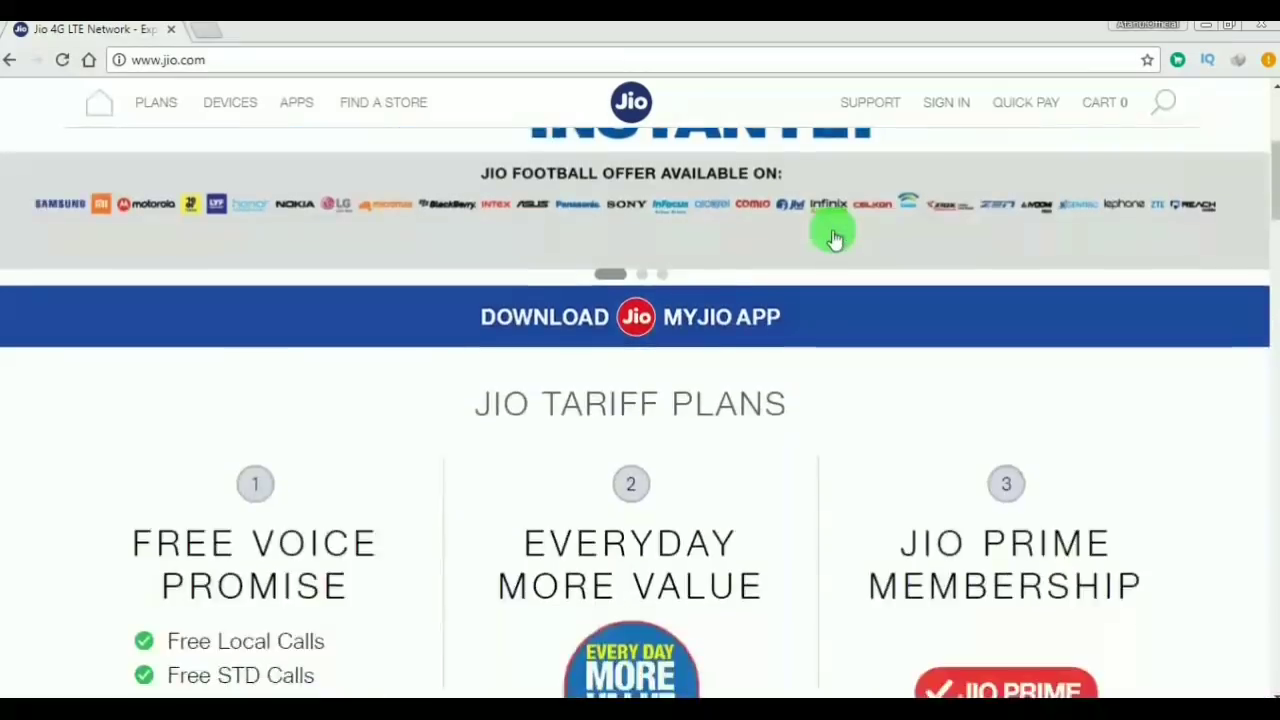
- Open the Careers site from the Jio home page footer and start a new user registration
{"action": "scroll", "coordinate": [832, 230], "scroll_direction": "down", "scroll_amount": 6}
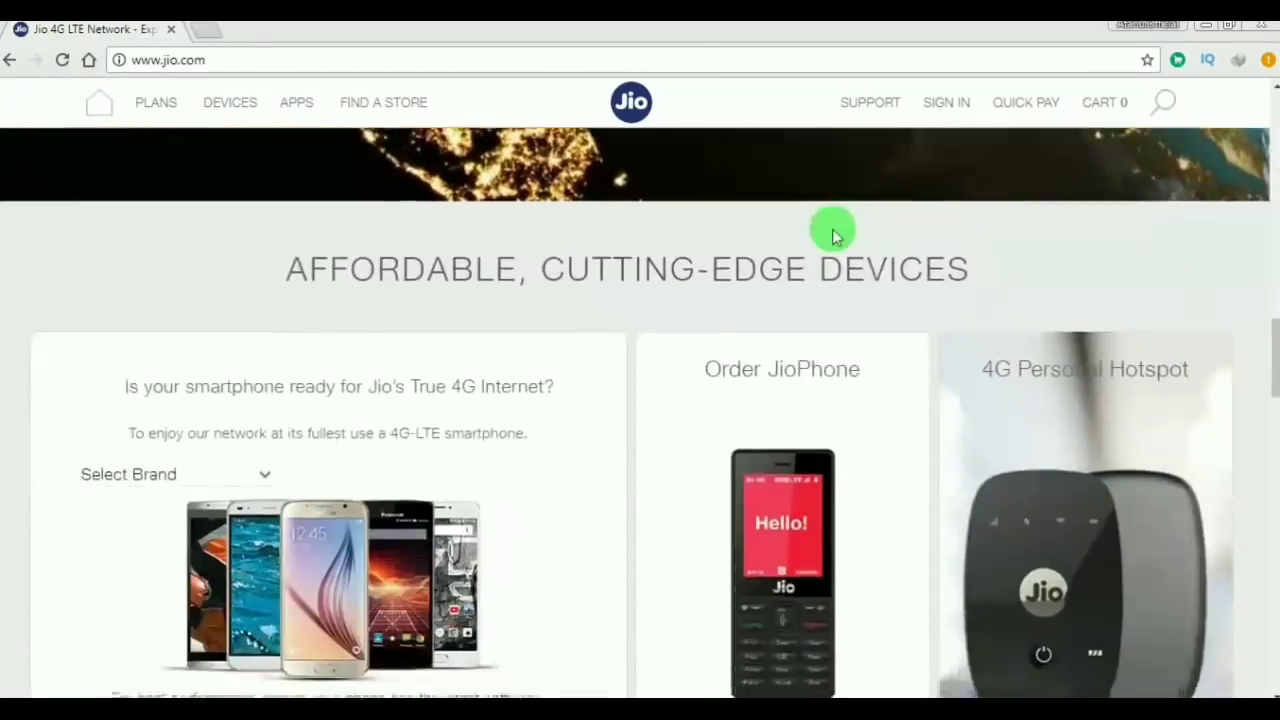
{"action": "left_click", "coordinate": [130, 62]}
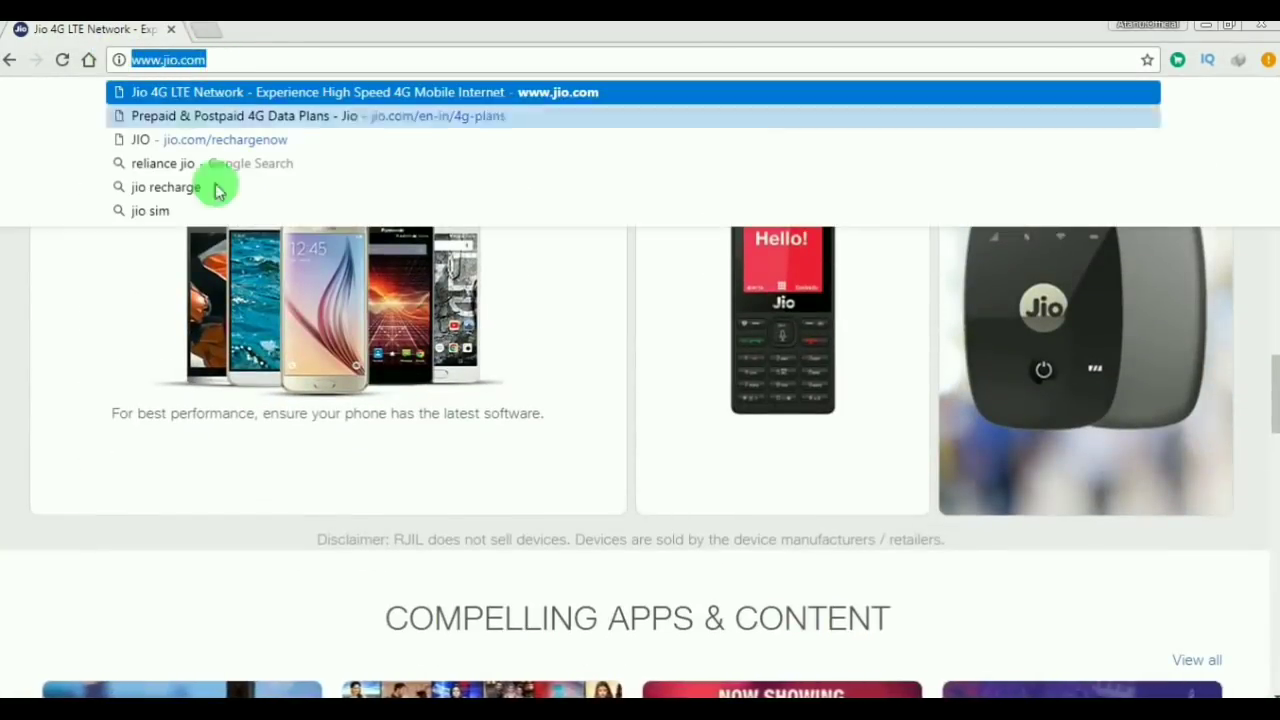
{"action": "scroll", "coordinate": [349, 474], "scroll_direction": "down", "scroll_amount": 9}
{"action": "scroll", "coordinate": [350, 478], "scroll_direction": "down", "scroll_amount": 1}
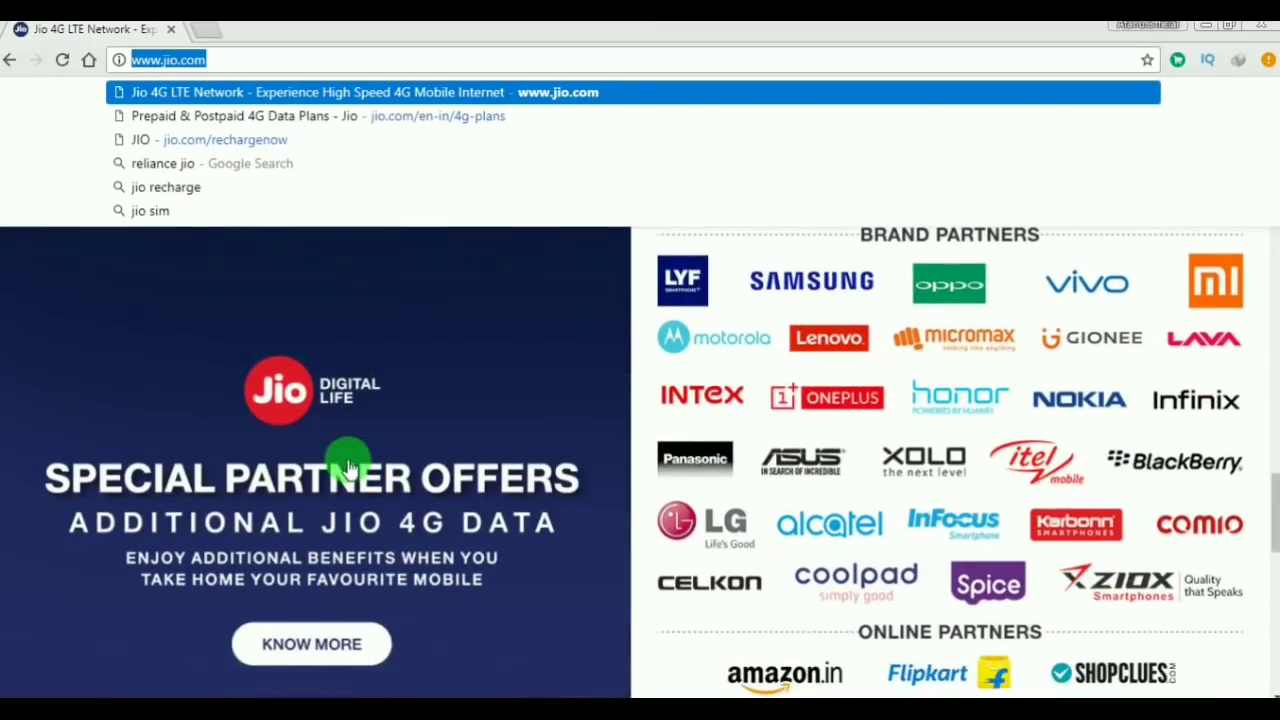
{"action": "scroll", "coordinate": [1265, 478], "scroll_direction": "down", "scroll_amount": 4}
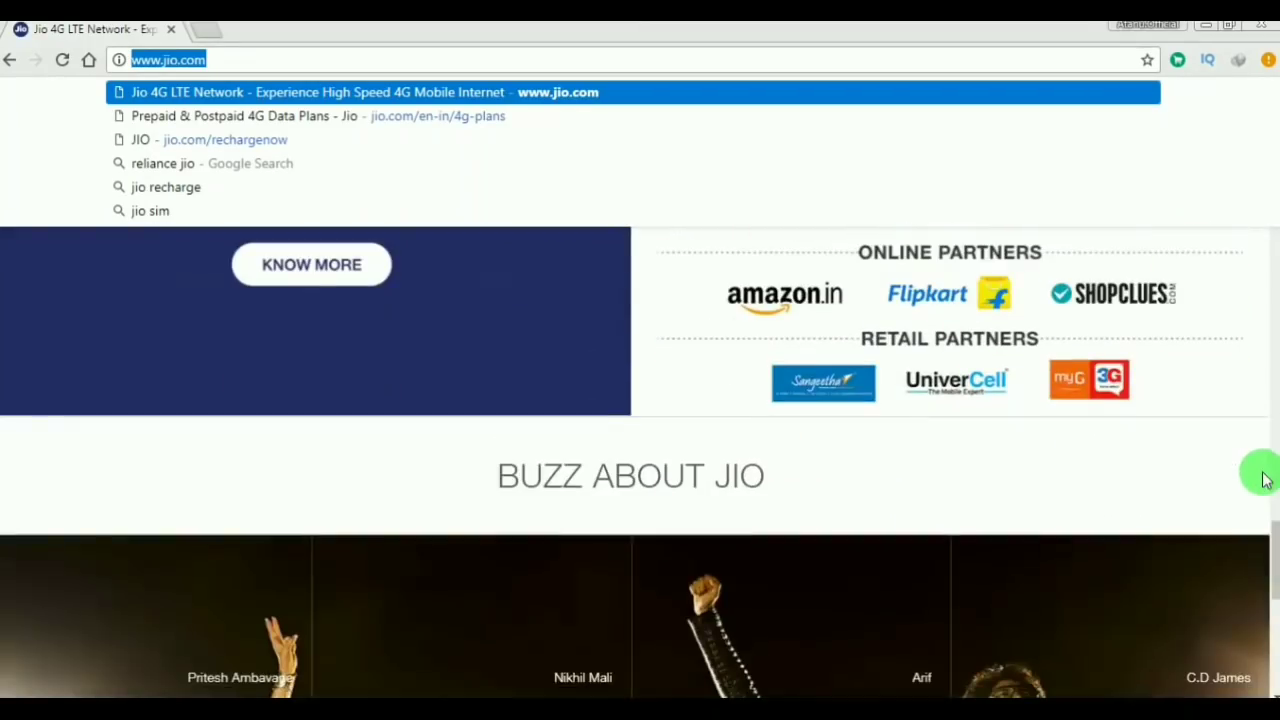
{"action": "left_click", "coordinate": [1254, 480]}
{"action": "scroll", "coordinate": [1252, 484], "scroll_direction": "down", "scroll_amount": 3}
{"action": "scroll", "coordinate": [1234, 486], "scroll_direction": "down", "scroll_amount": 6}
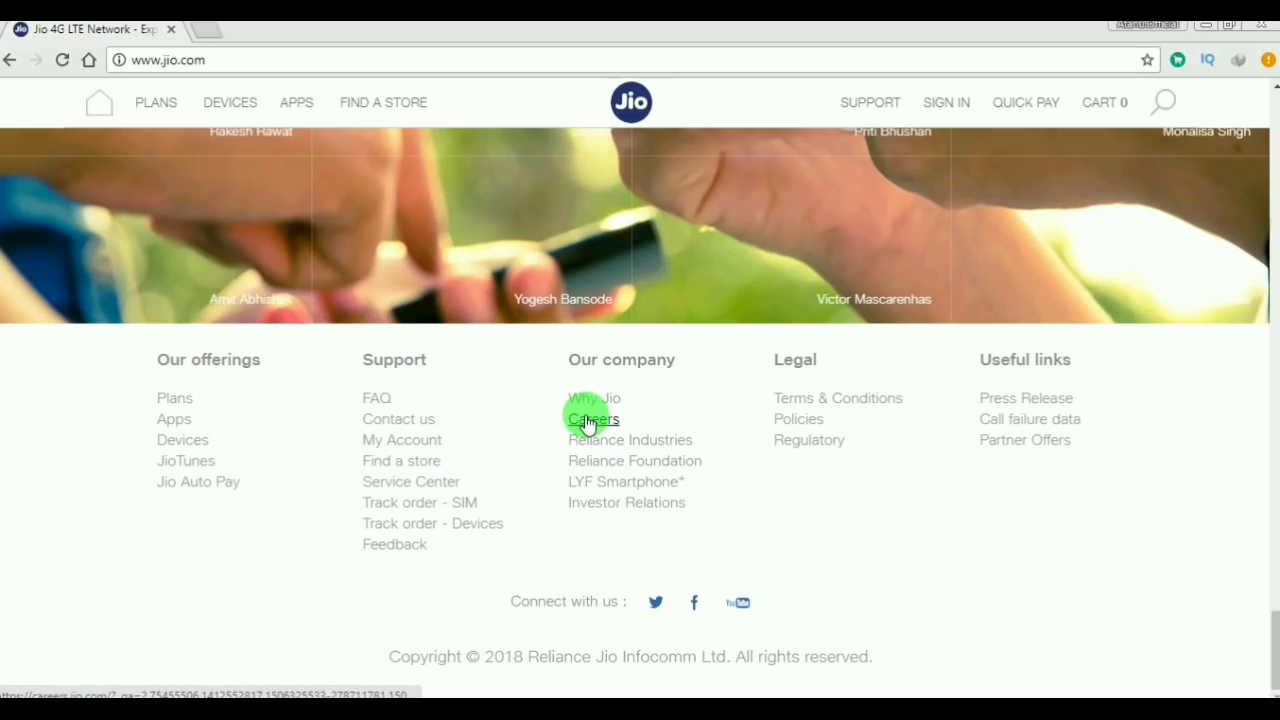
{"action": "left_click", "coordinate": [588, 420]}
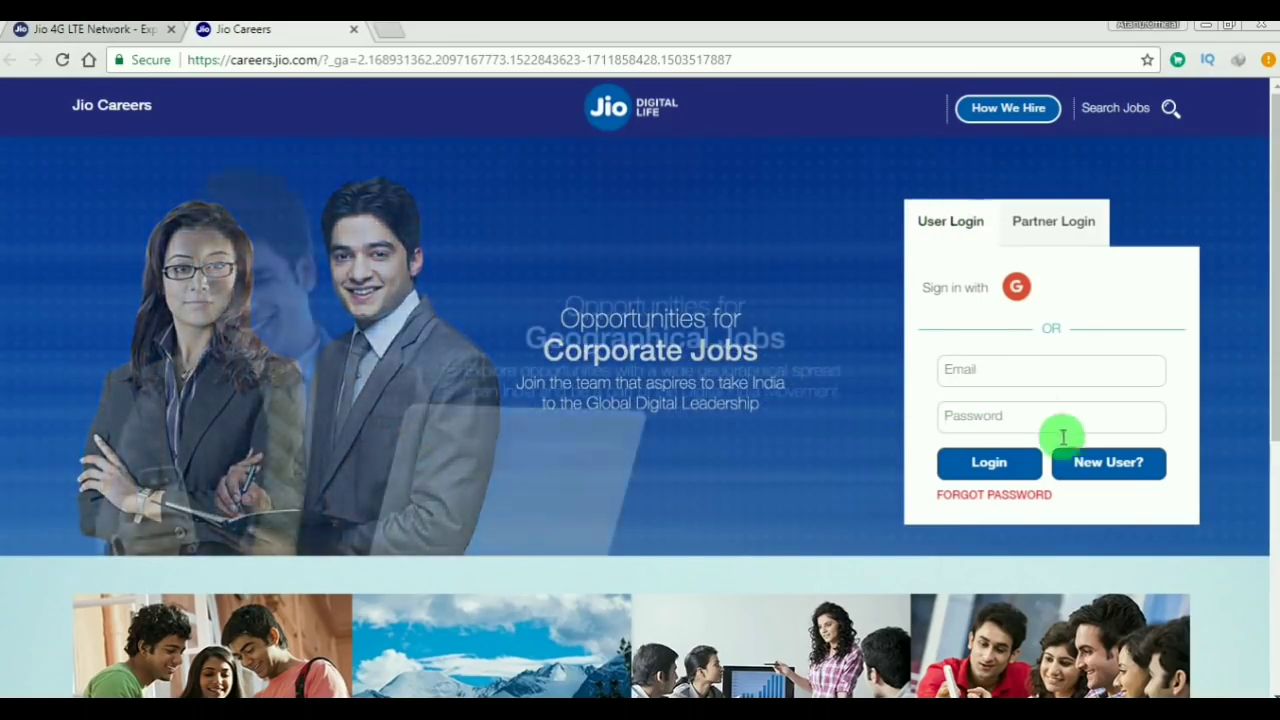
{"action": "left_click", "coordinate": [1105, 465]}
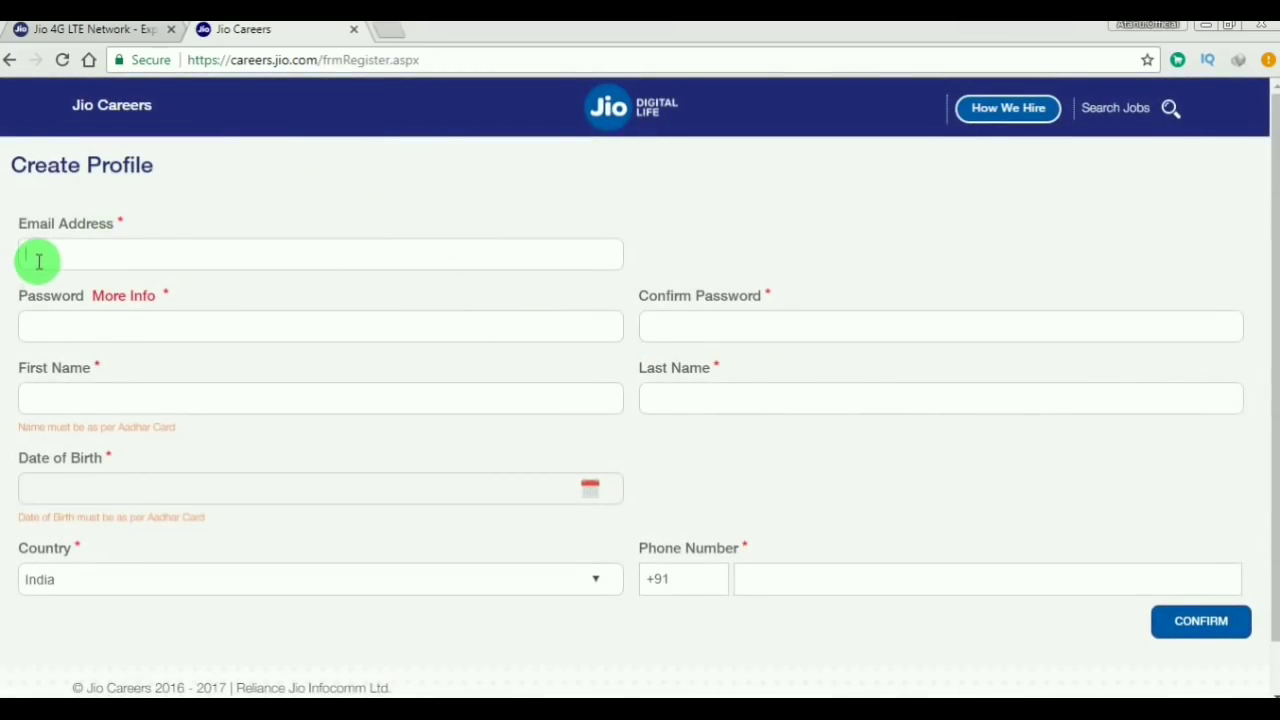
- Examine the email, password and name fields of the Create Profile form, including the password requirements
{"action": "left_click_drag", "start_coordinate": [8, 224], "coordinate": [125, 232]}
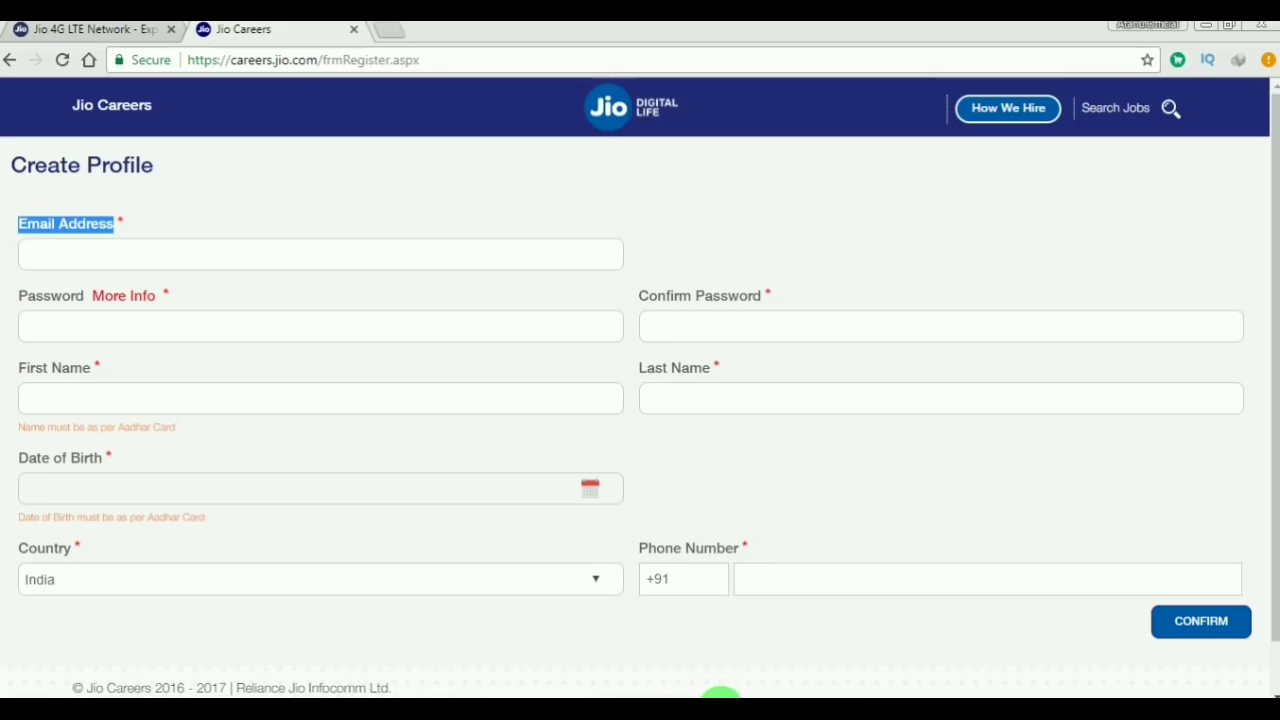
{"action": "left_click", "coordinate": [72, 305]}
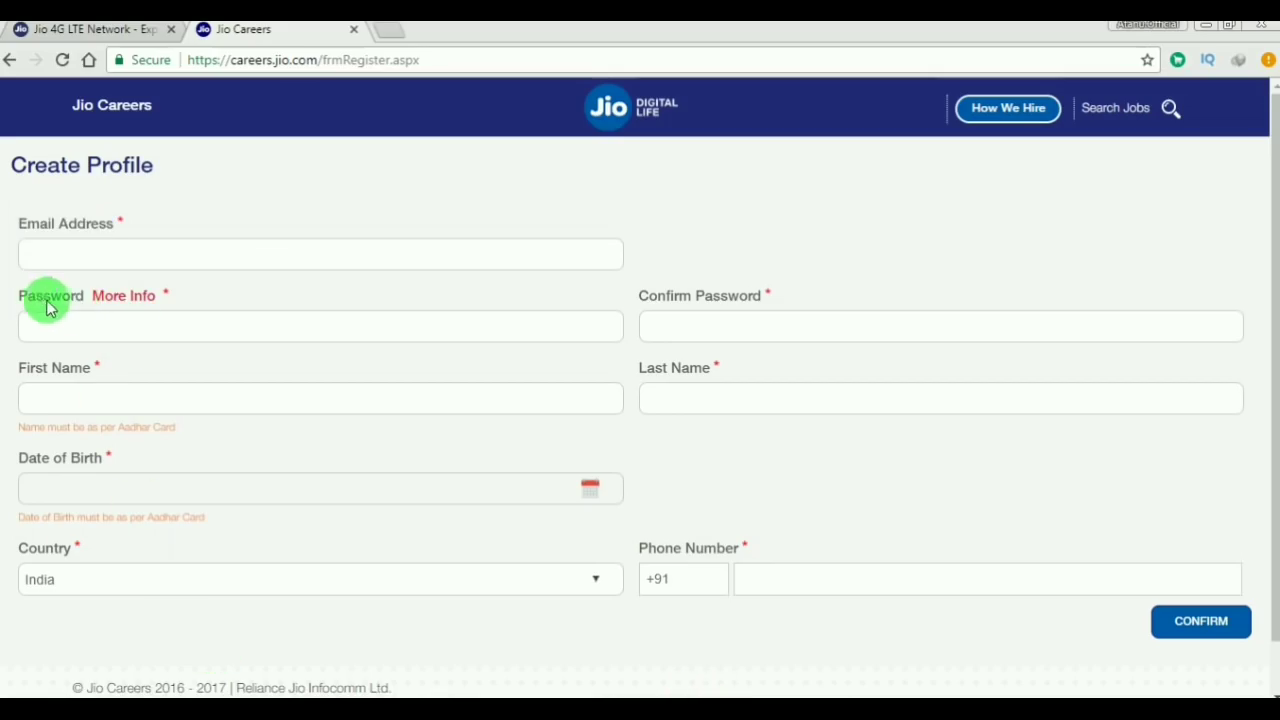
{"action": "mouse_move", "coordinate": [142, 301]}
{"action": "left_click_drag", "start_coordinate": [156, 298], "coordinate": [44, 215]}
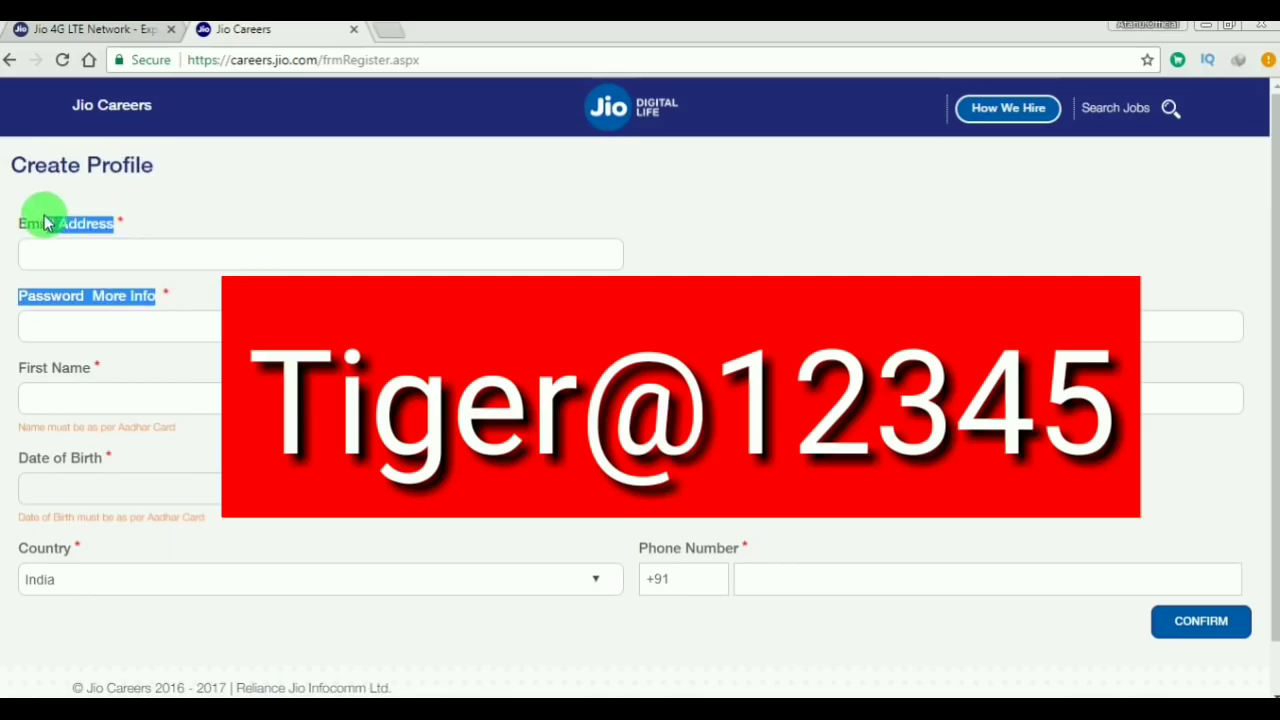
{"action": "left_click", "coordinate": [125, 297]}
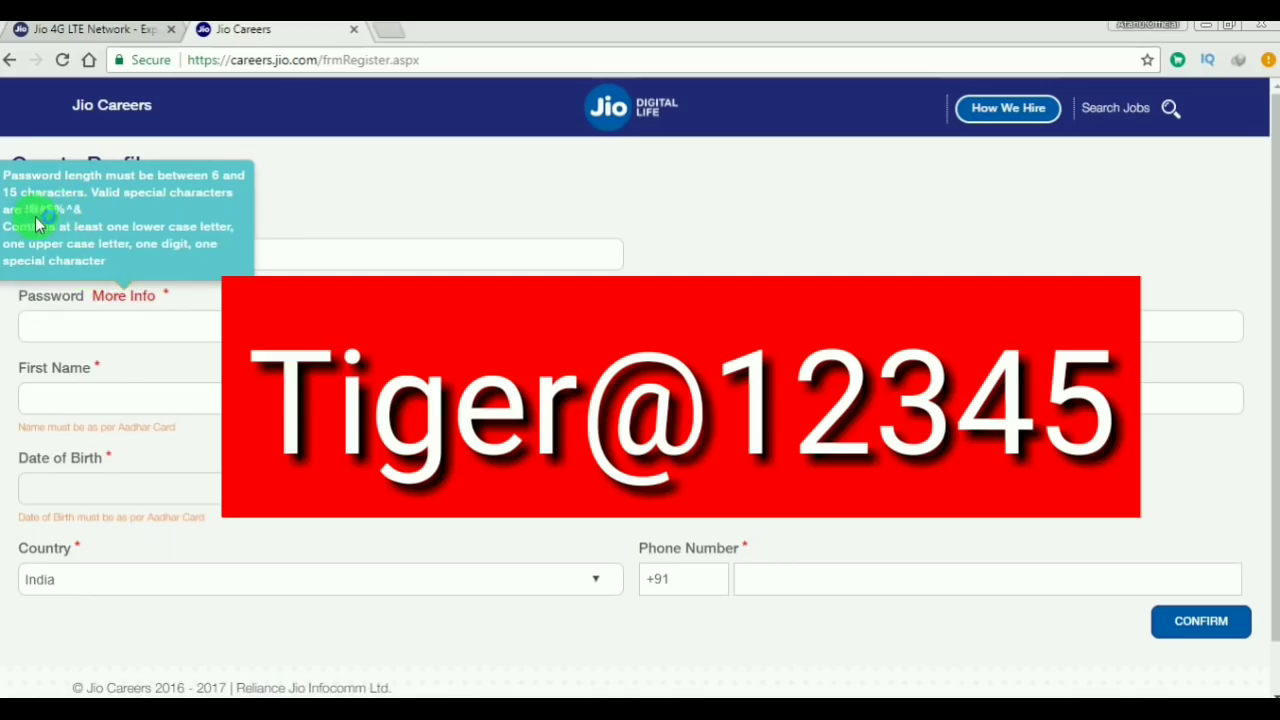
{"action": "left_click", "coordinate": [83, 323]}
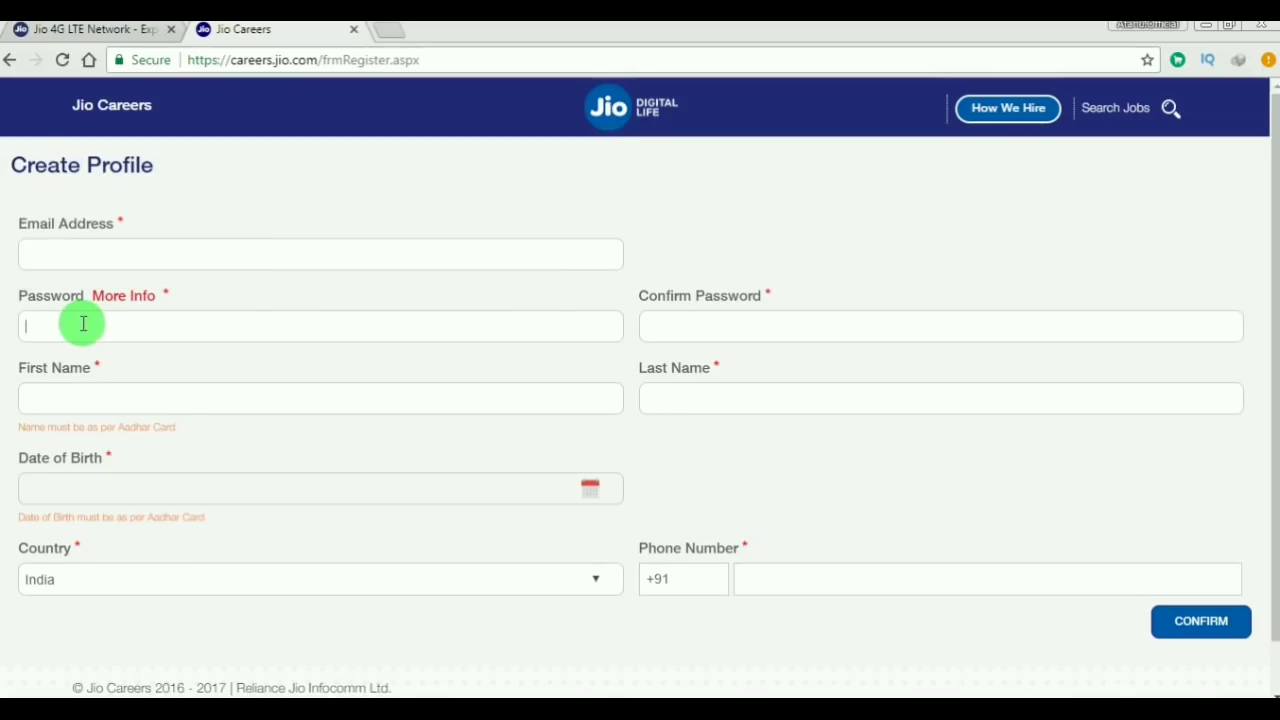
{"action": "left_click", "coordinate": [746, 328]}
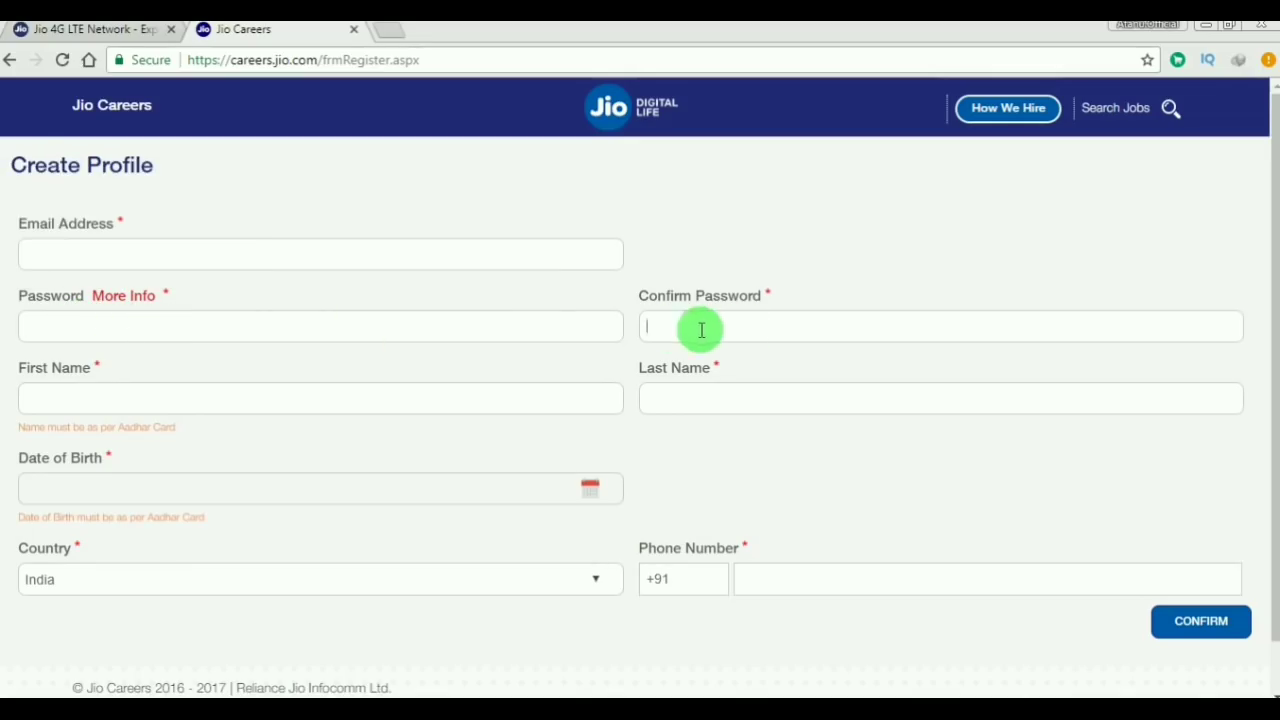
{"action": "left_click", "coordinate": [106, 400]}
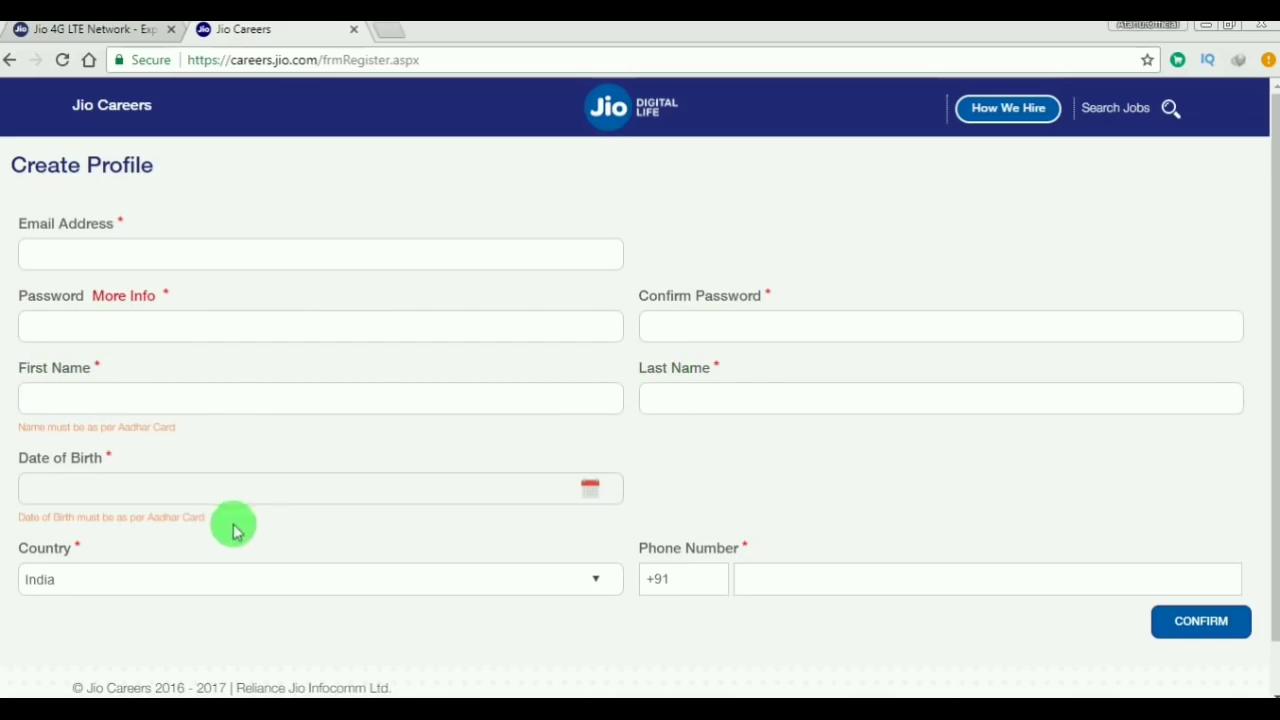
- Check the date of birth calendar without picking a date and choose India as the country
{"action": "left_click", "coordinate": [590, 488]}
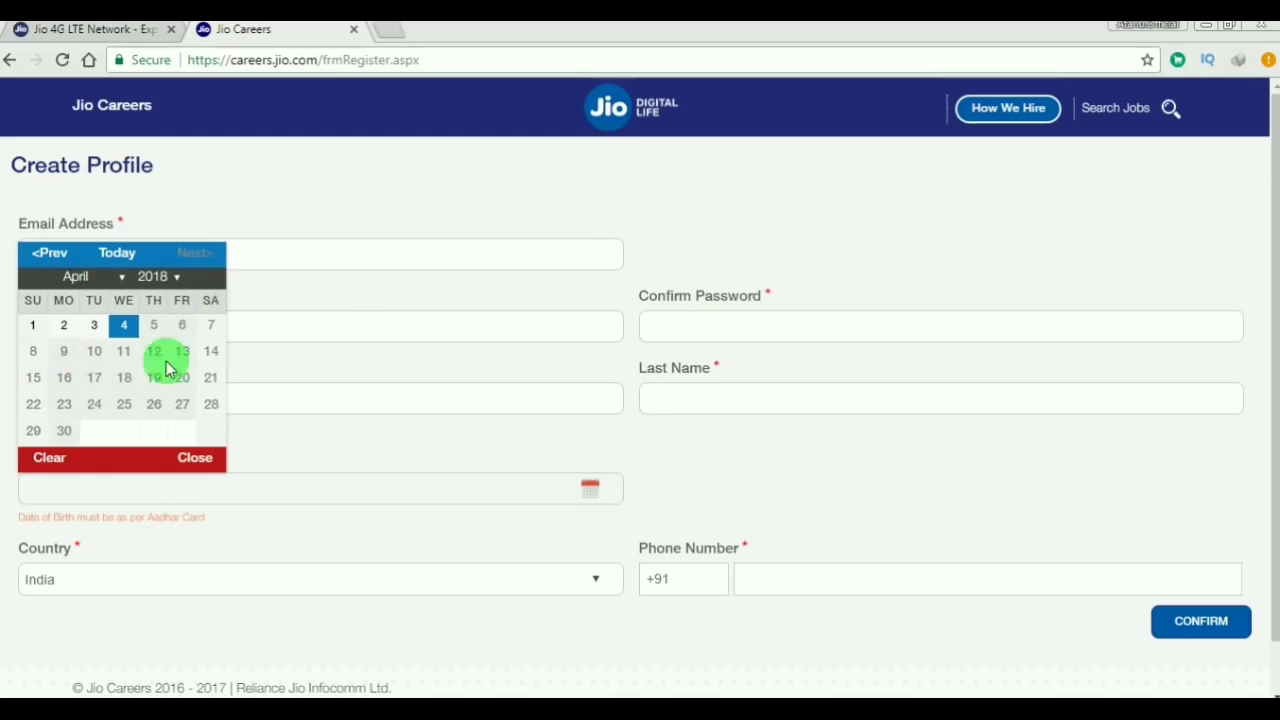
{"action": "left_click", "coordinate": [277, 543]}
{"action": "left_click", "coordinate": [222, 585]}
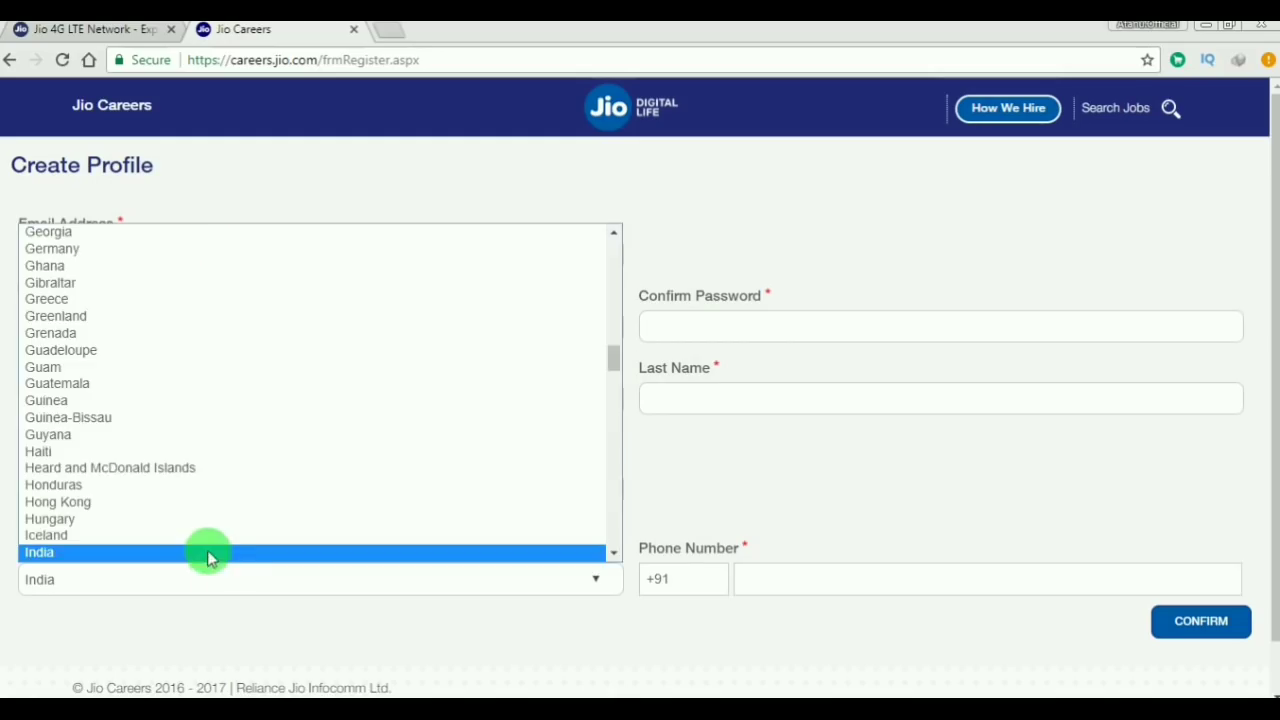
{"action": "left_click", "coordinate": [207, 552]}
- Try to confirm the Create Profile form with the phone number and other required fields left empty
{"action": "scroll", "coordinate": [846, 489], "scroll_direction": "down", "scroll_amount": 1}
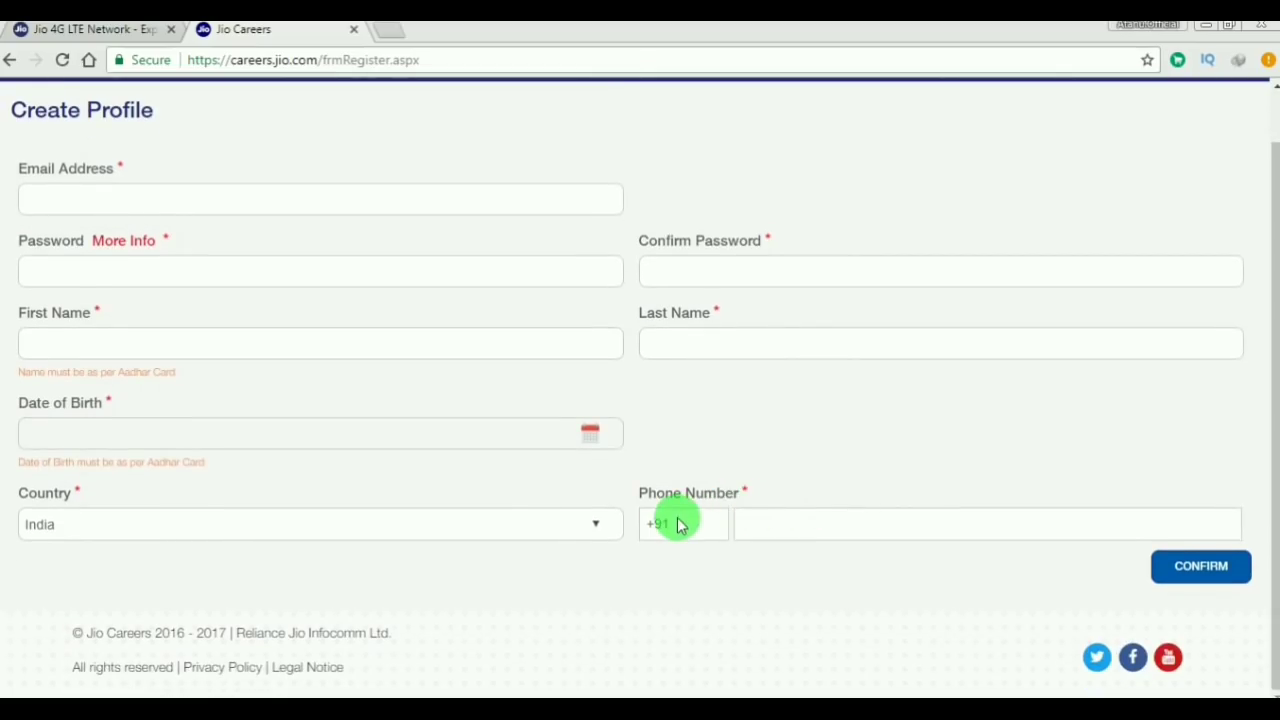
{"action": "scroll", "coordinate": [760, 518], "scroll_direction": "up", "scroll_amount": 1}
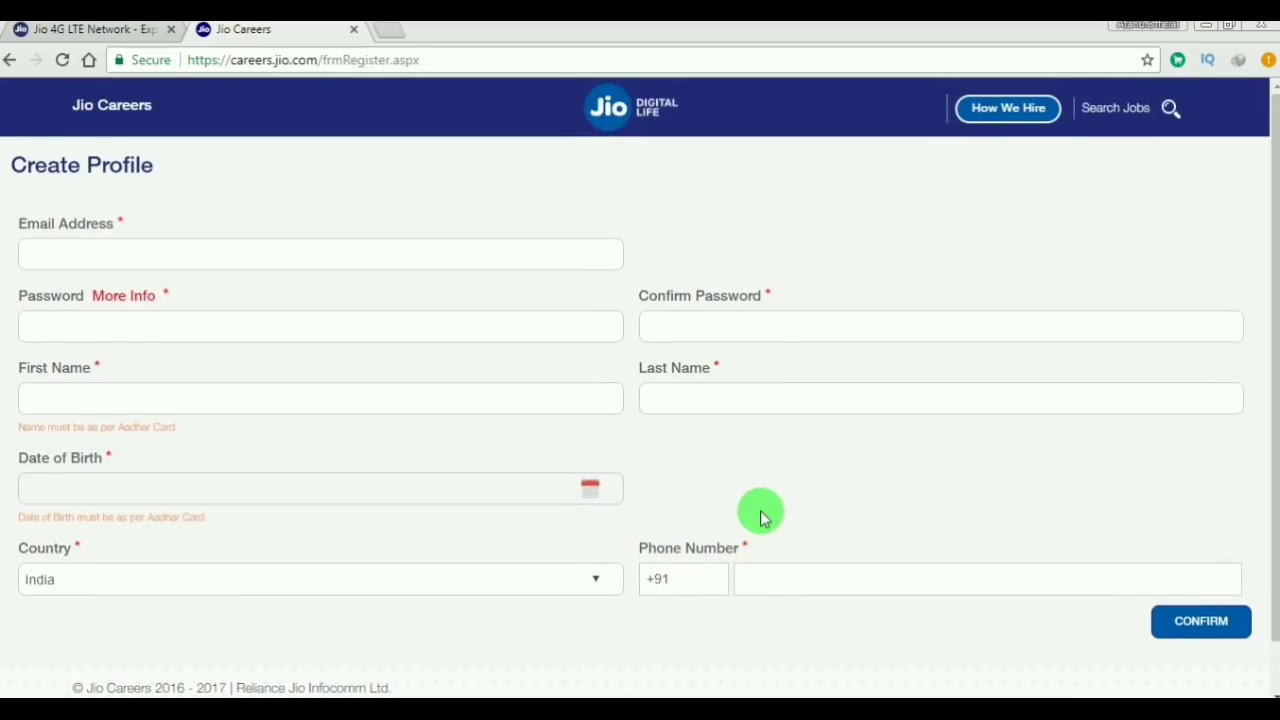
{"action": "left_click", "coordinate": [788, 577]}
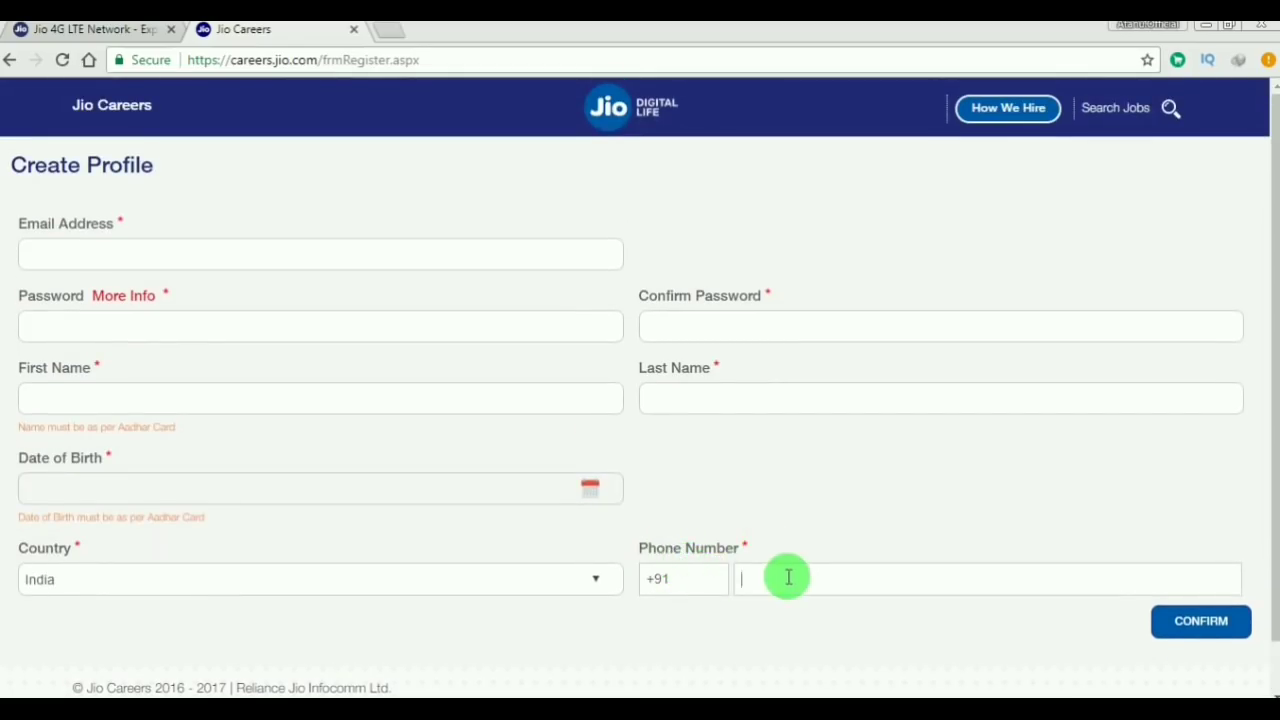
{"action": "left_click", "coordinate": [1189, 622]}
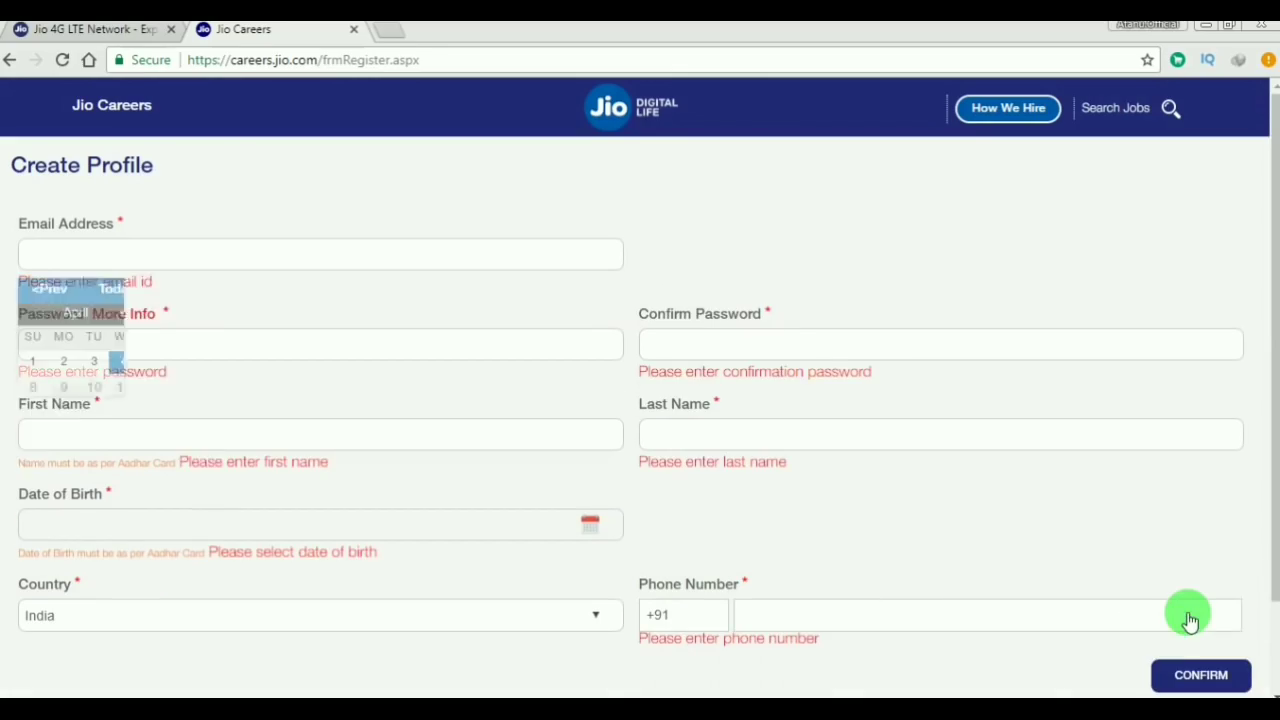
- Reopen the Careers site from the Jio home page and log in to the candidate account
{"action": "left_click", "coordinate": [86, 28]}
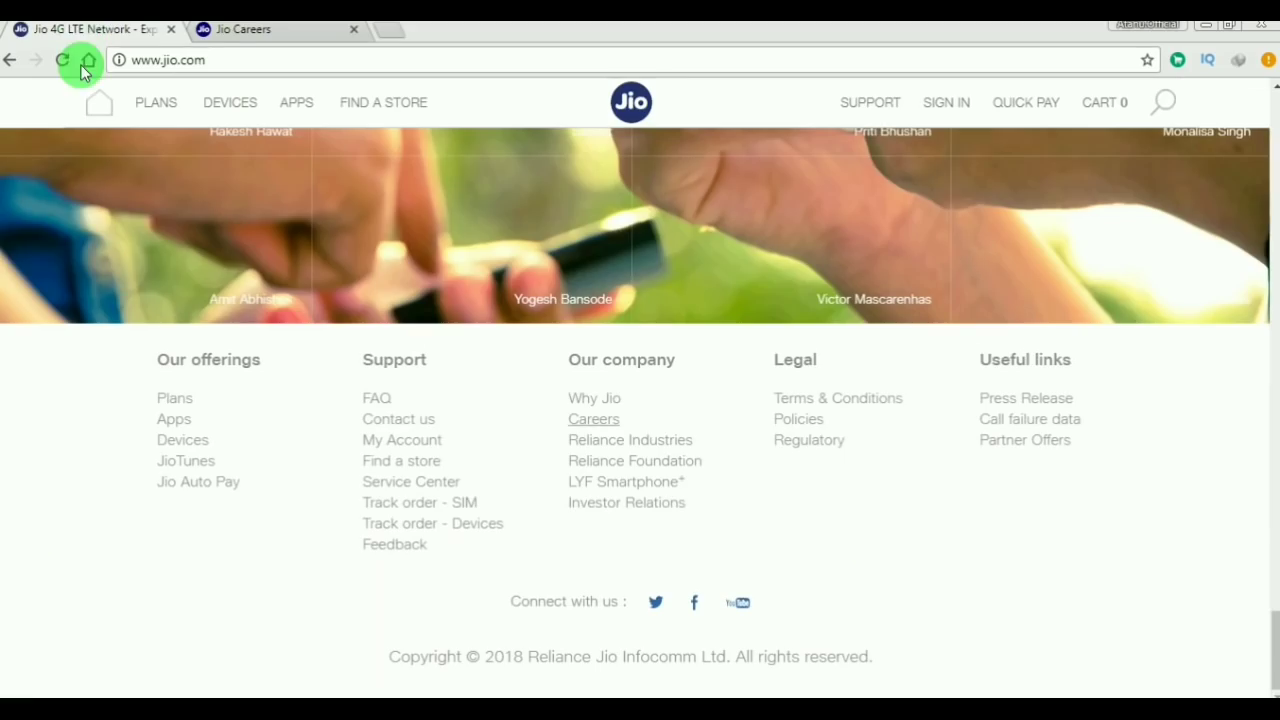
{"action": "left_click", "coordinate": [596, 420]}
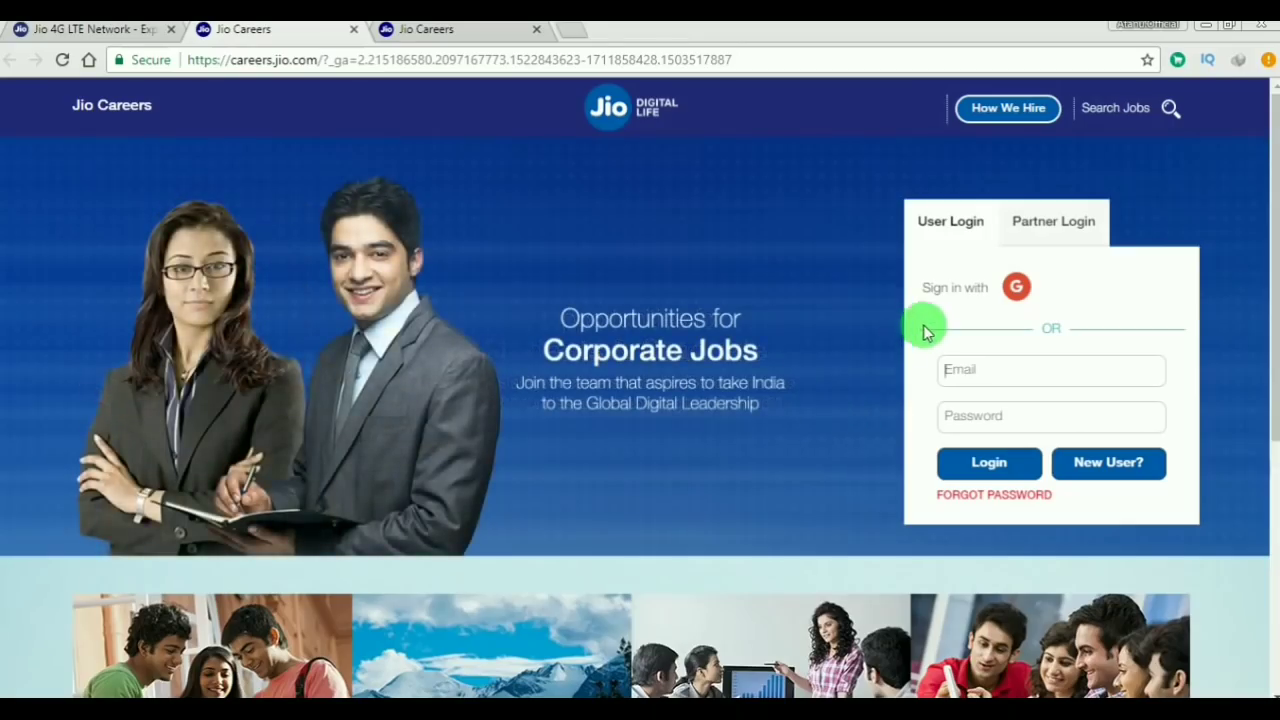
{"action": "left_click", "coordinate": [994, 480]}
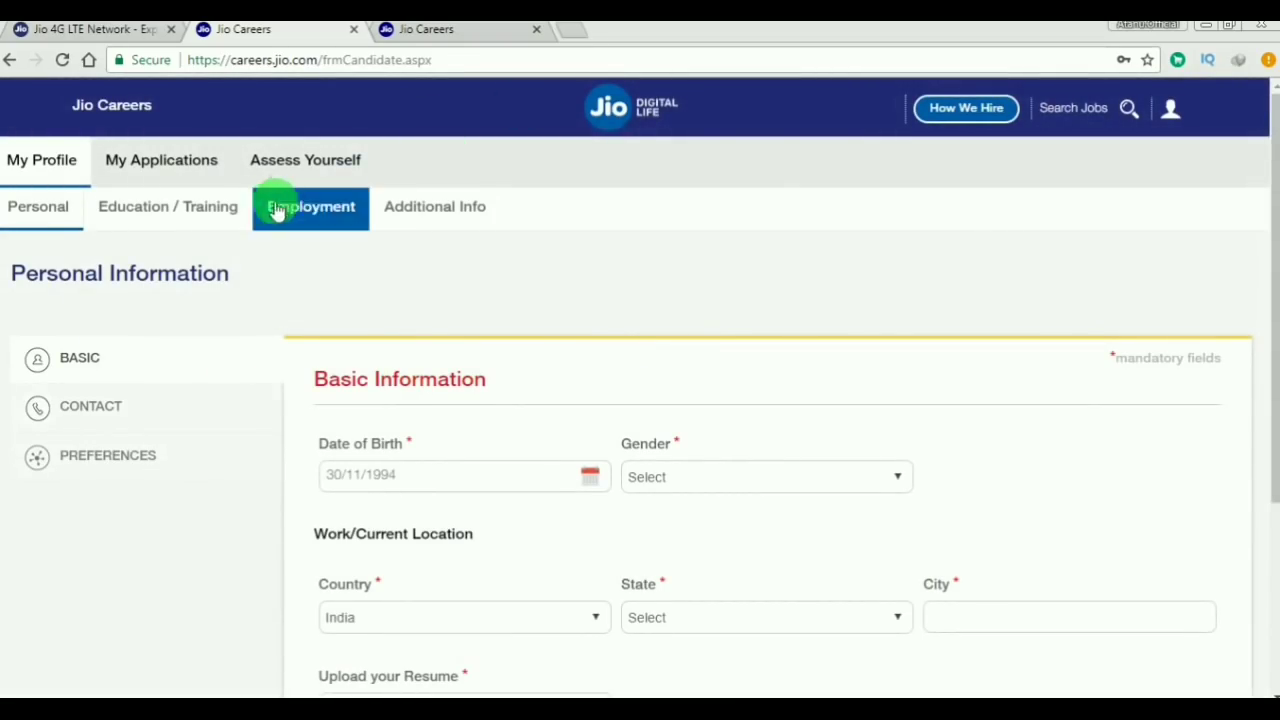
- Set the gender to Male in the Basic Information form
{"action": "scroll", "coordinate": [668, 308], "scroll_direction": "down", "scroll_amount": 1}
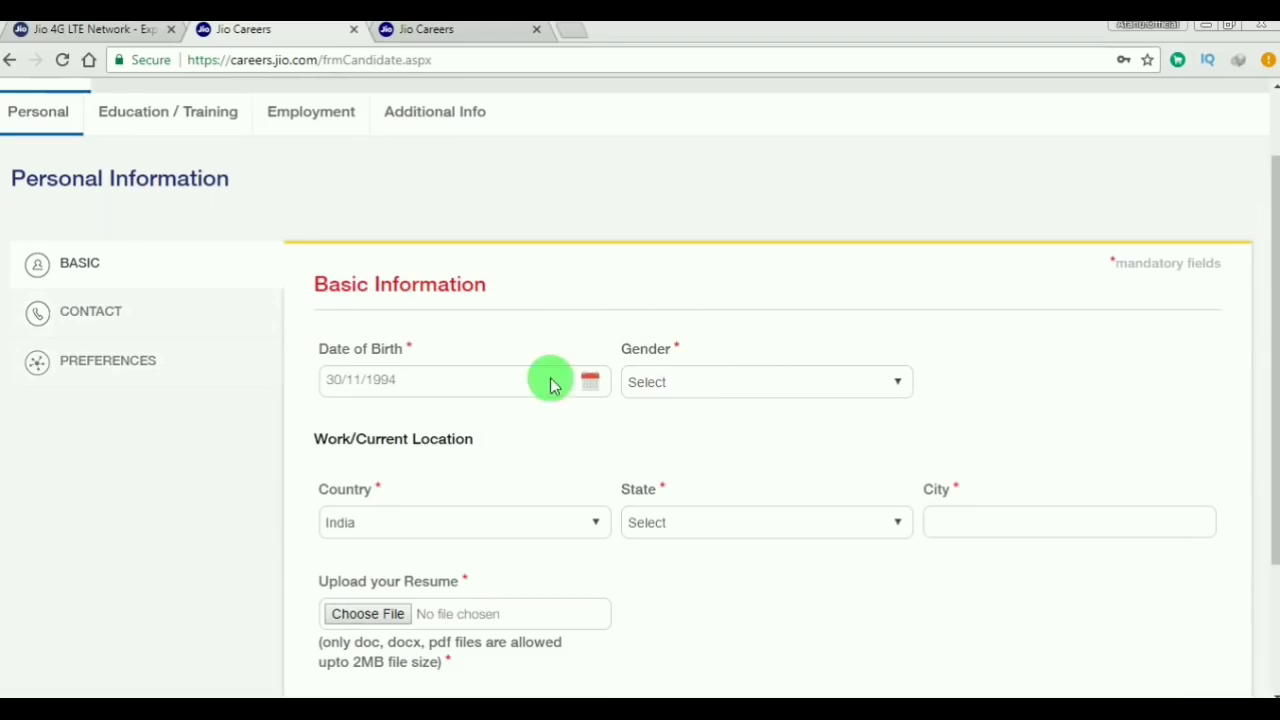
{"action": "left_click", "coordinate": [650, 392]}
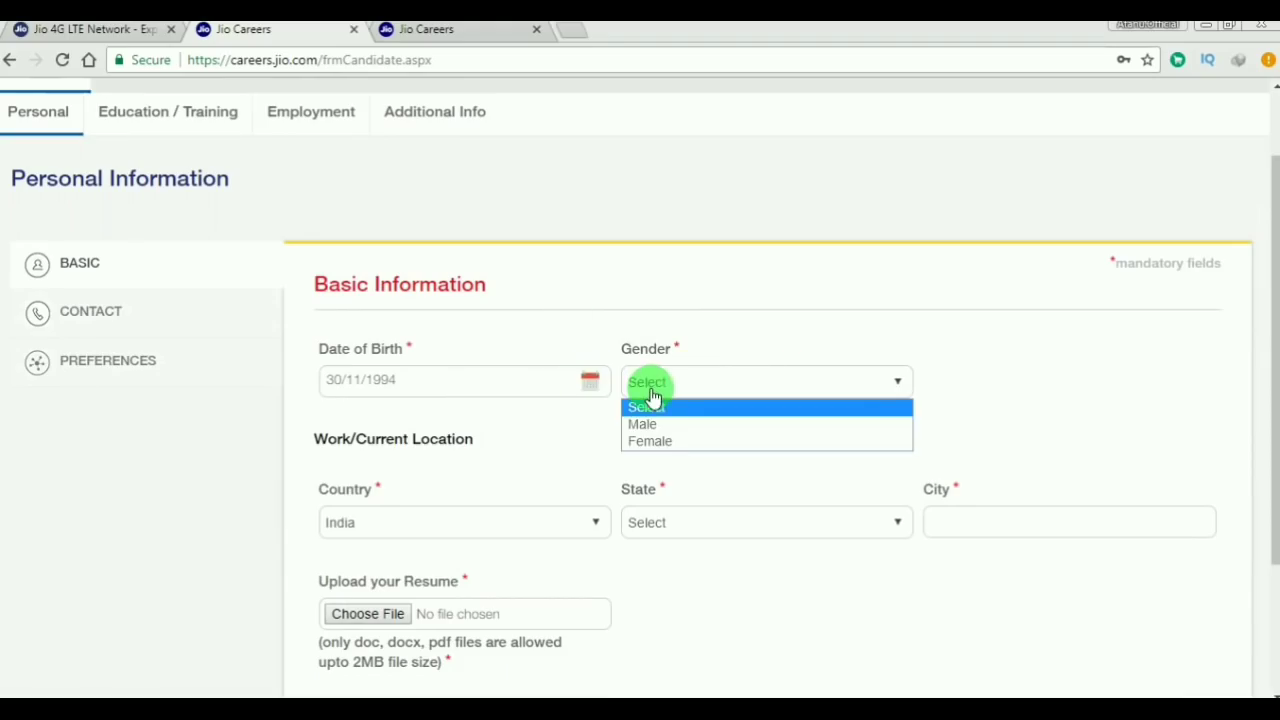
{"action": "left_click", "coordinate": [650, 425]}
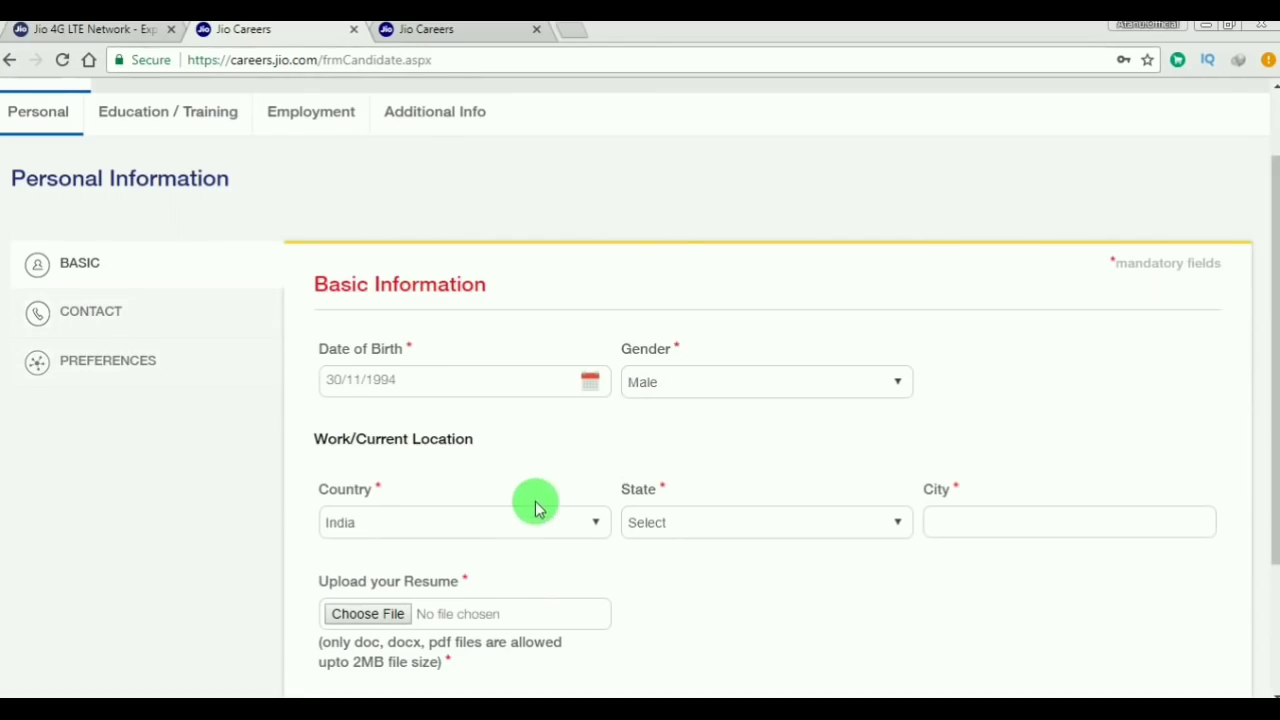
- Keep India as the country of the work location and set the state to West Bengal
{"action": "left_click", "coordinate": [524, 521]}
{"action": "left_click", "coordinate": [530, 496]}
{"action": "left_click", "coordinate": [689, 530]}
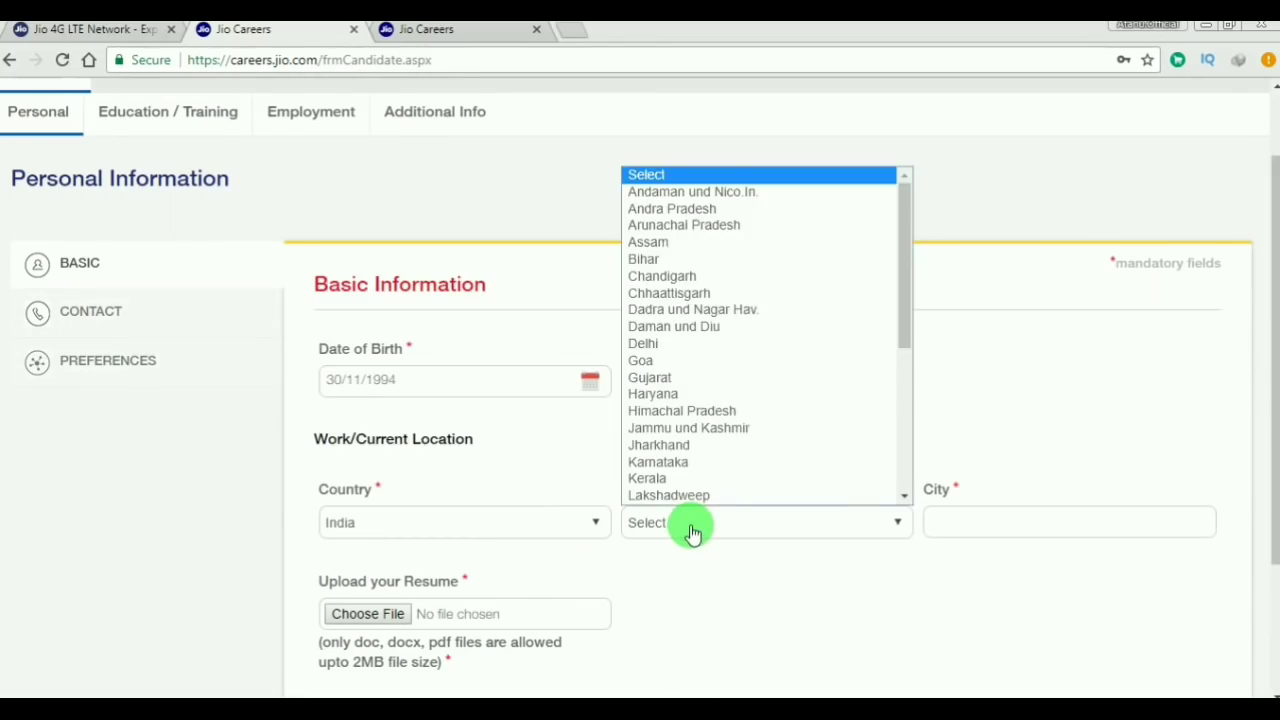
{"action": "scroll", "coordinate": [714, 366], "scroll_direction": "down", "scroll_amount": 5}
{"action": "left_click", "coordinate": [677, 494]}
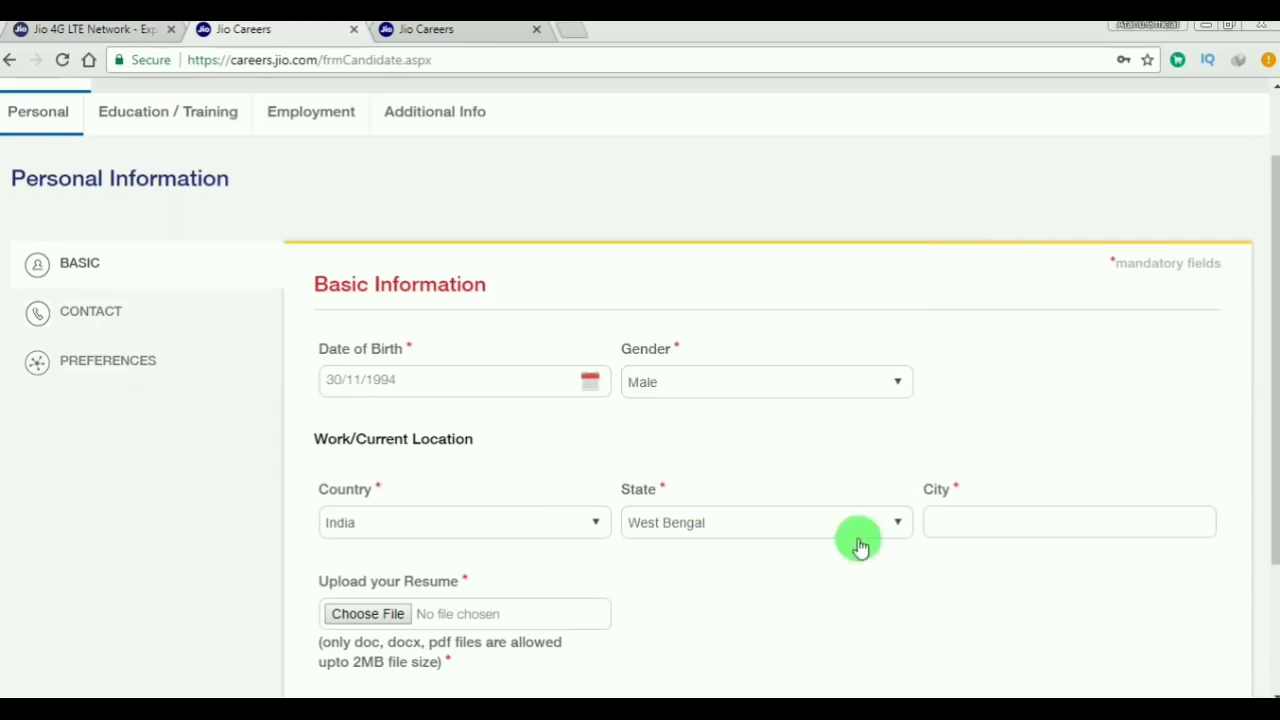
- Enter kolkata as the city of the work location
{"action": "left_click", "coordinate": [957, 516]}
{"action": "type", "text": "k"}
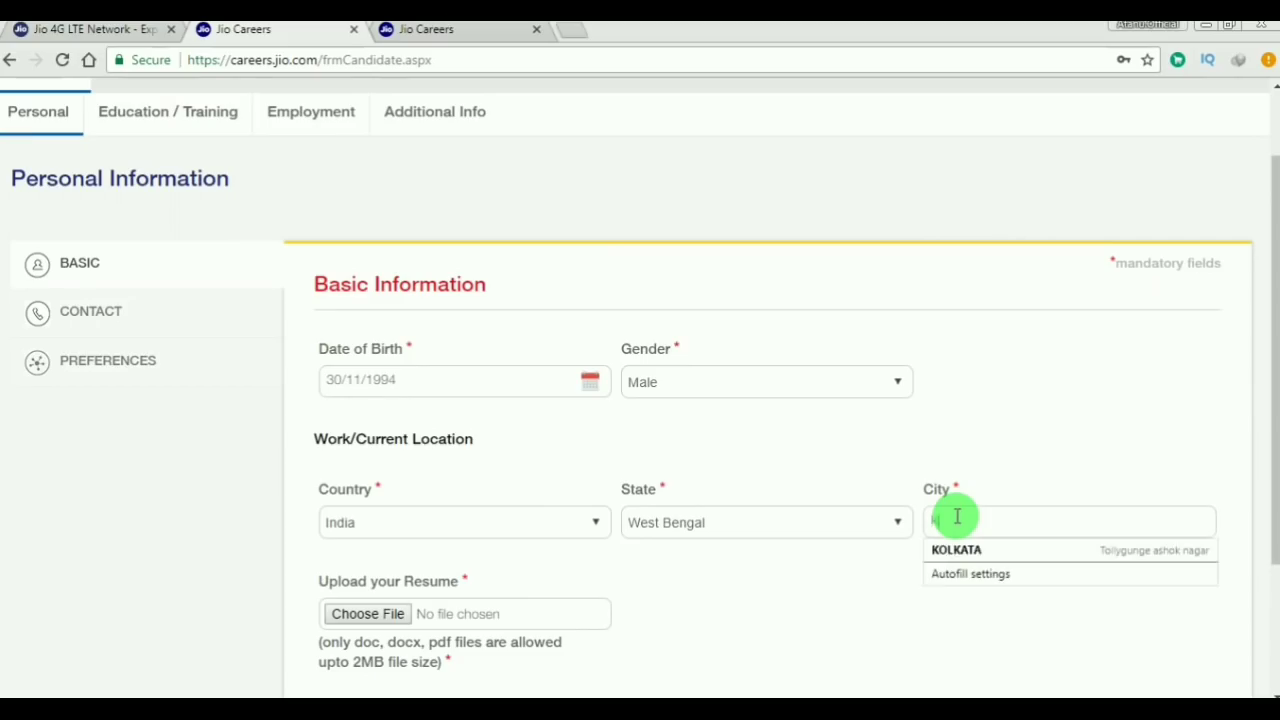
{"action": "type", "text": "olkata"}
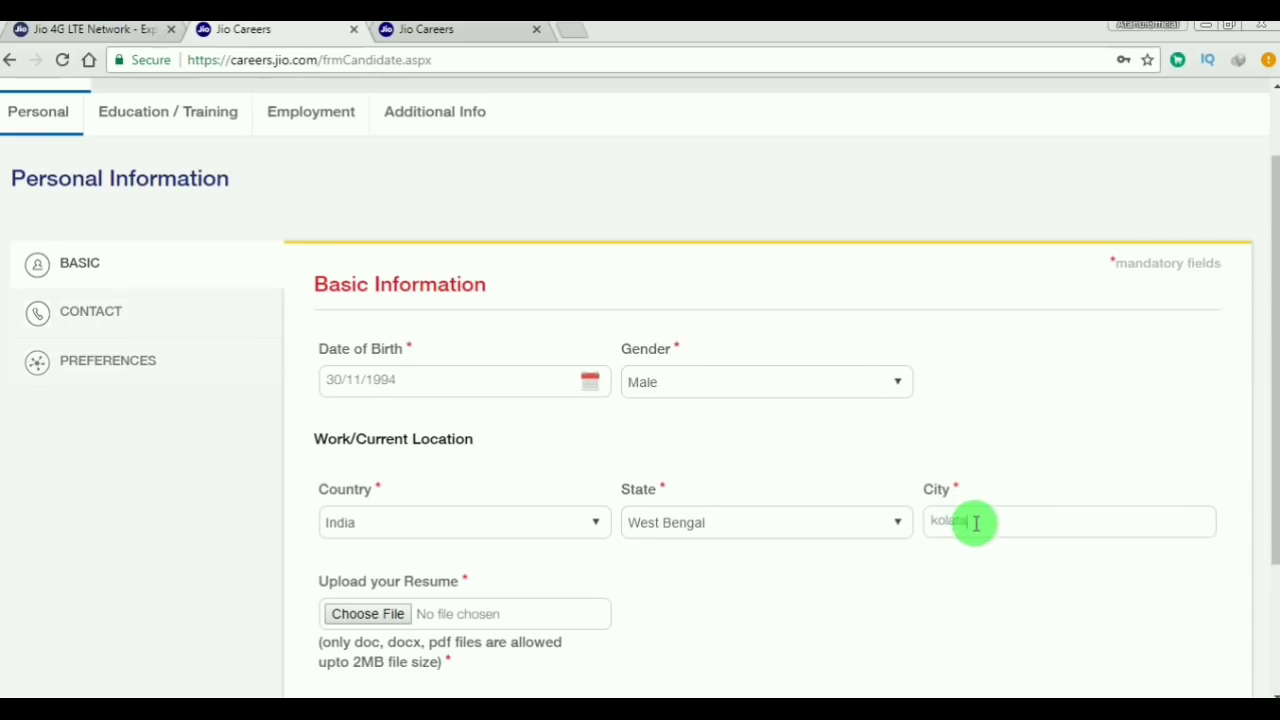
{"action": "type", "text": "k"}
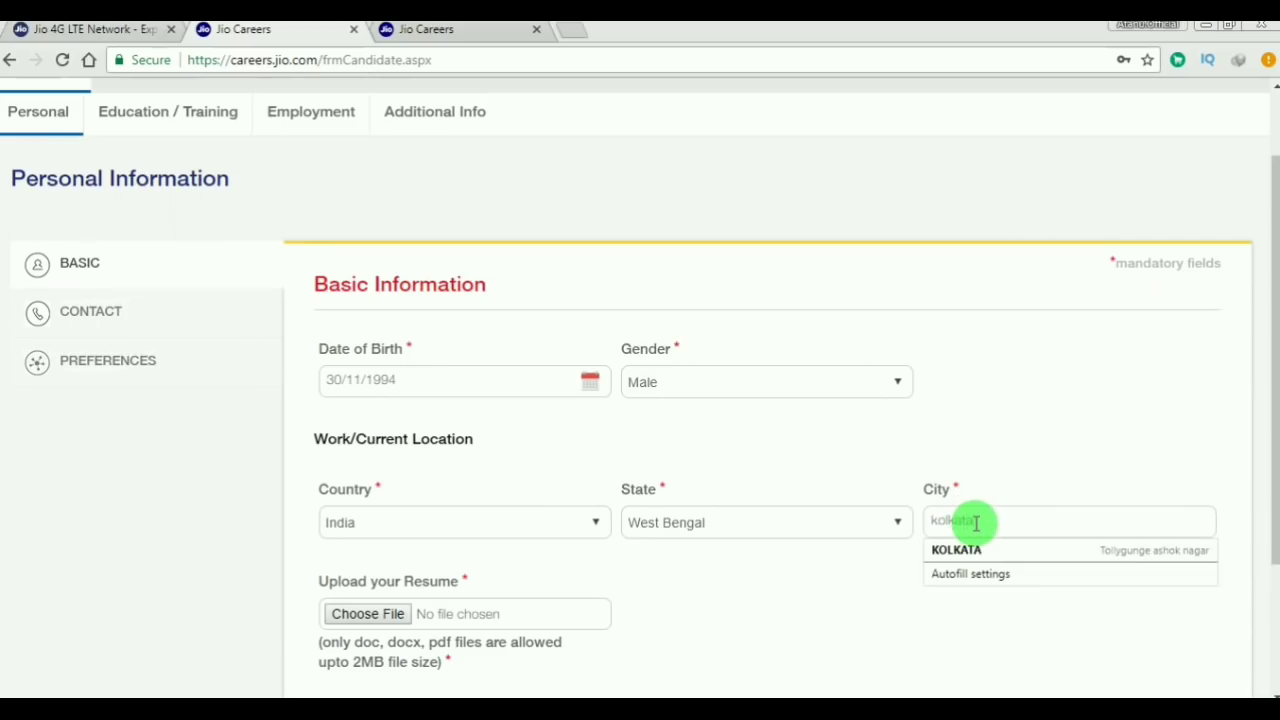
{"action": "left_click", "coordinate": [1069, 437]}
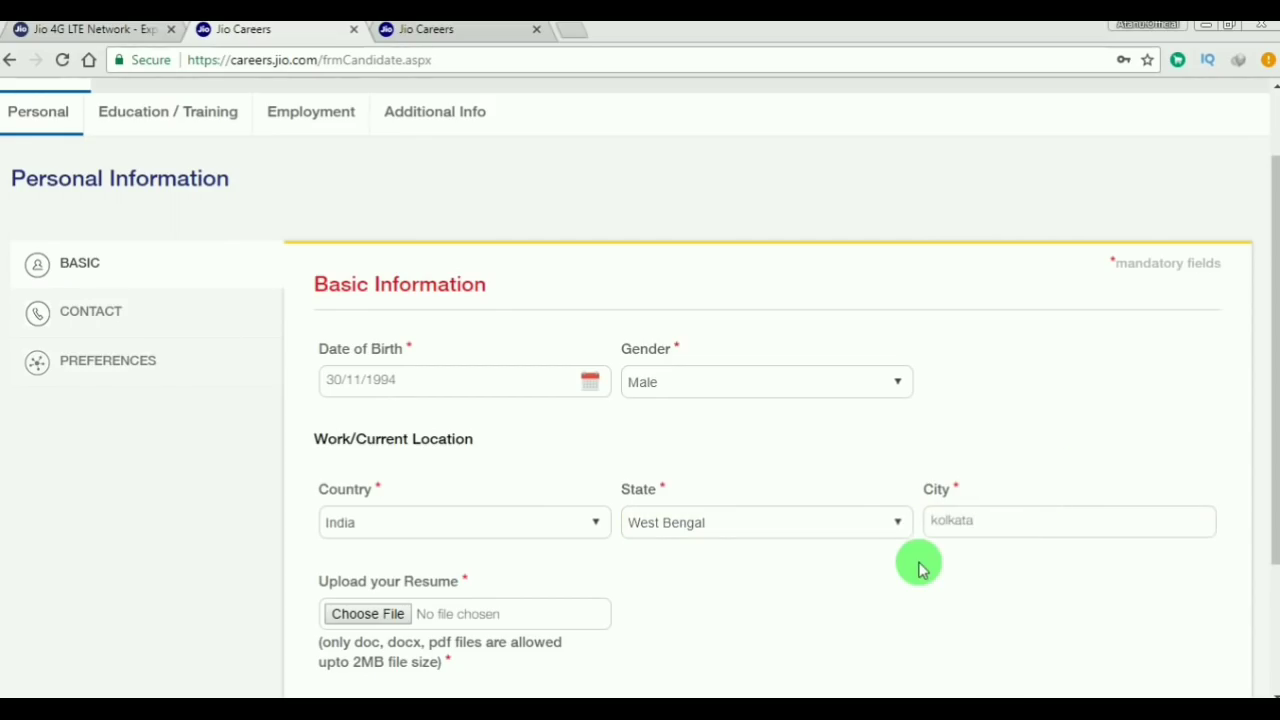
{"action": "scroll", "coordinate": [920, 567], "scroll_direction": "down", "scroll_amount": 1}
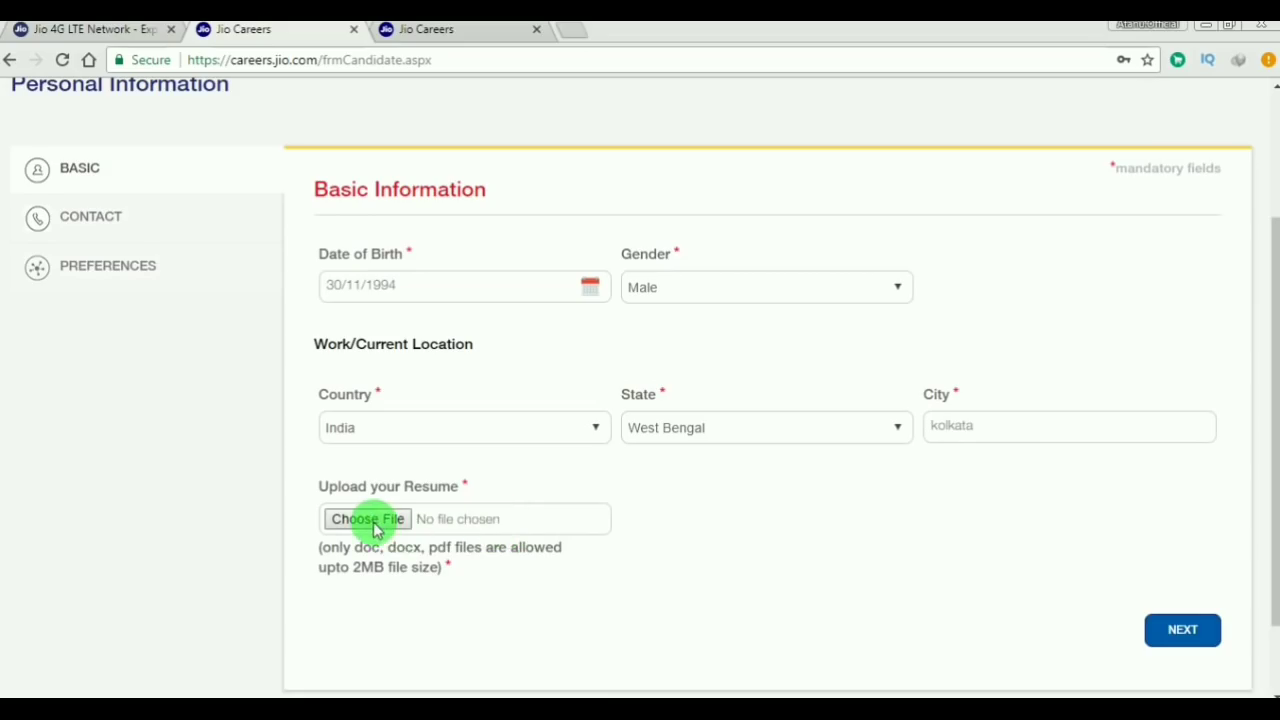
{"action": "scroll", "coordinate": [770, 493], "scroll_direction": "up", "scroll_amount": 1}
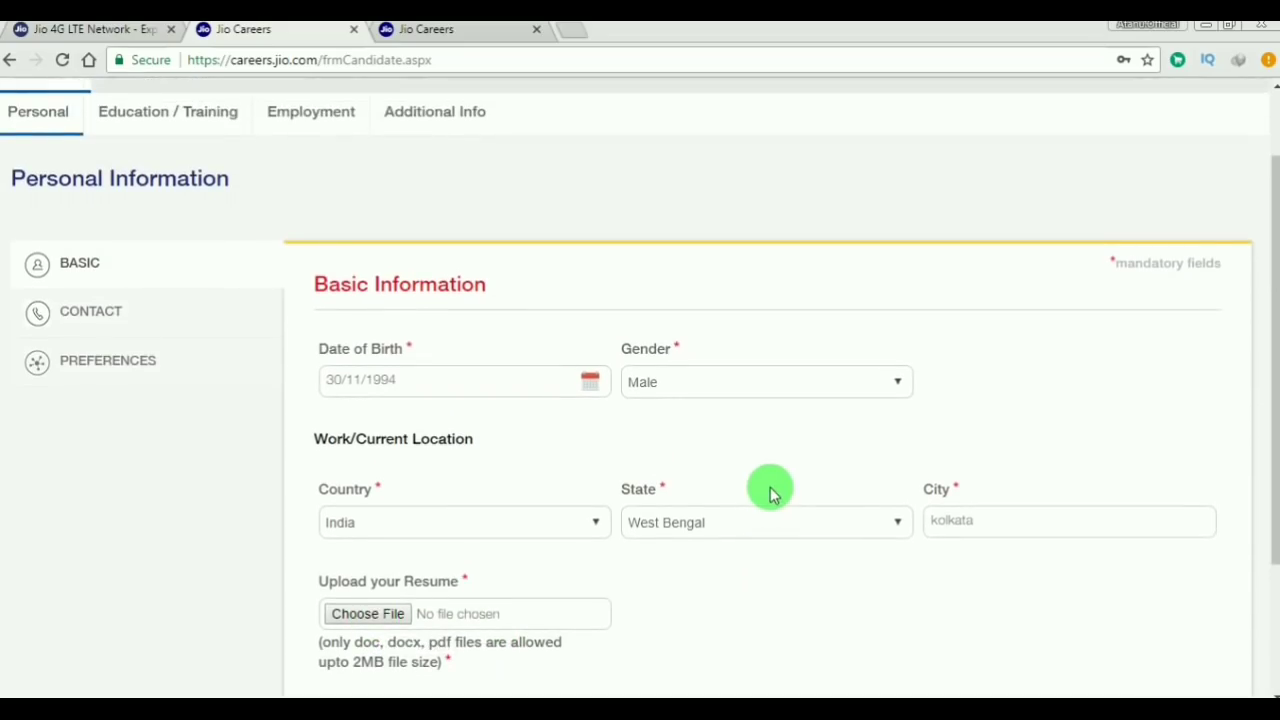
{"action": "scroll", "coordinate": [770, 493], "scroll_direction": "down", "scroll_amount": 1}
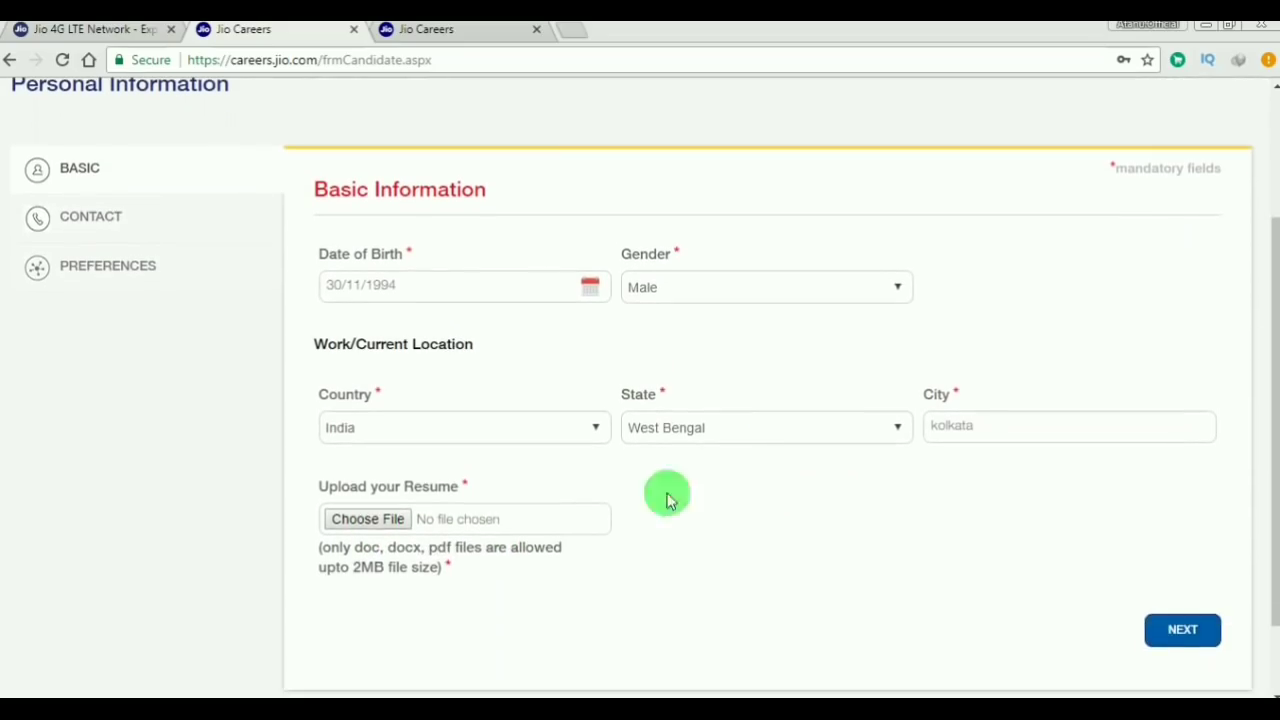
- Attach a PDF resume to the Basic Information form and check the allowed file formats and size limit
{"action": "left_click", "coordinate": [508, 670]}
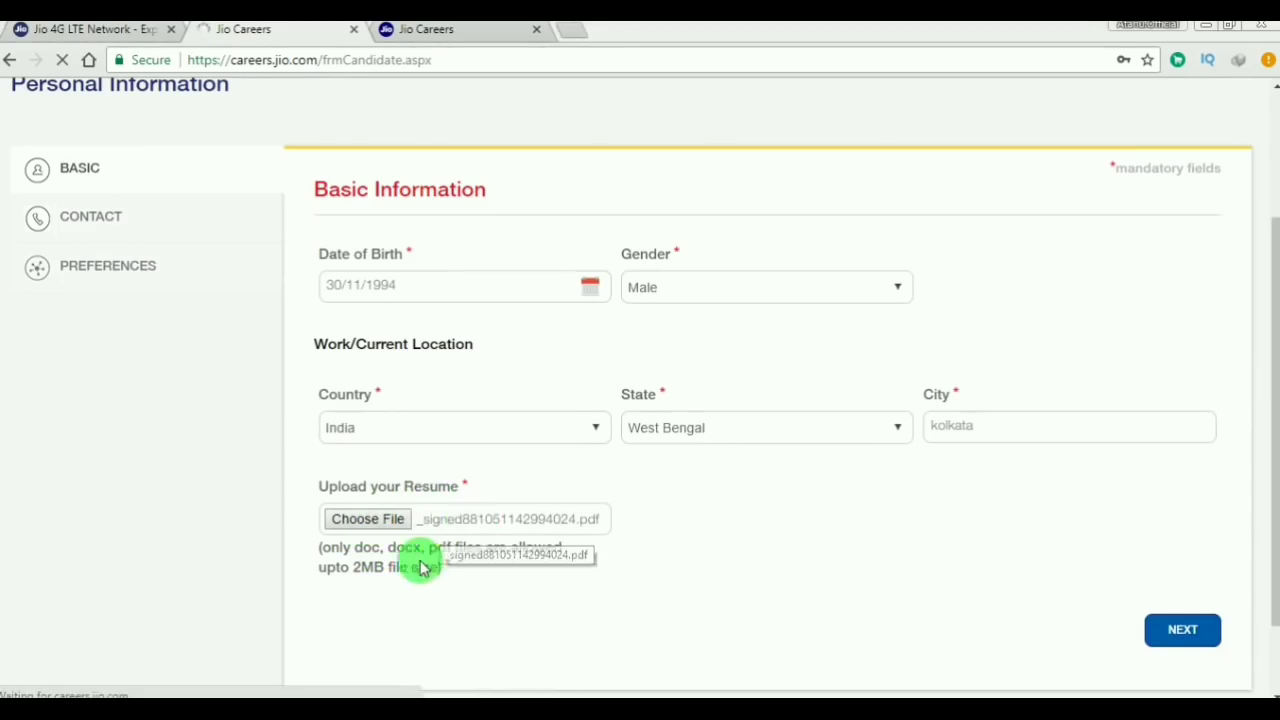
{"action": "left_click_drag", "start_coordinate": [360, 556], "coordinate": [434, 551]}
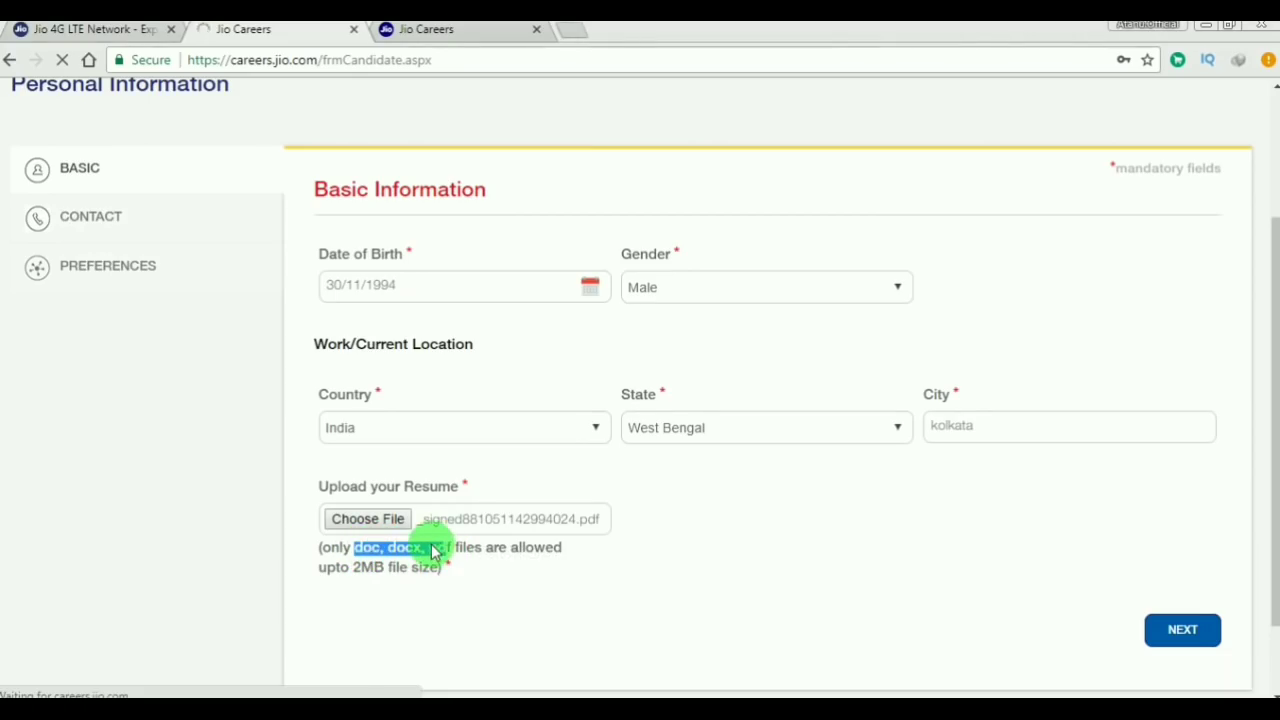
{"action": "left_click_drag", "start_coordinate": [351, 571], "coordinate": [414, 571]}
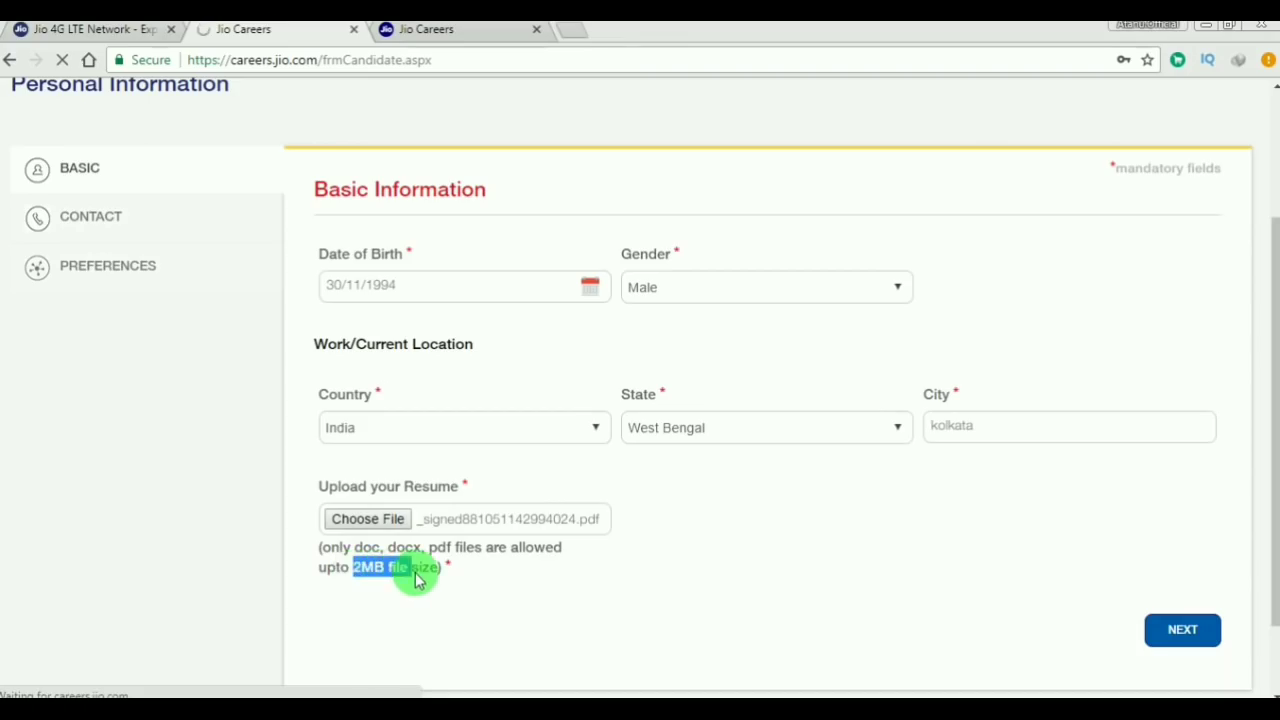
- Examine the address-proof note and the house, street, landmark and country fields of the Present Address section
{"action": "scroll", "coordinate": [672, 590], "scroll_direction": "up", "scroll_amount": 2}
{"action": "scroll", "coordinate": [690, 575], "scroll_direction": "down", "scroll_amount": 3}
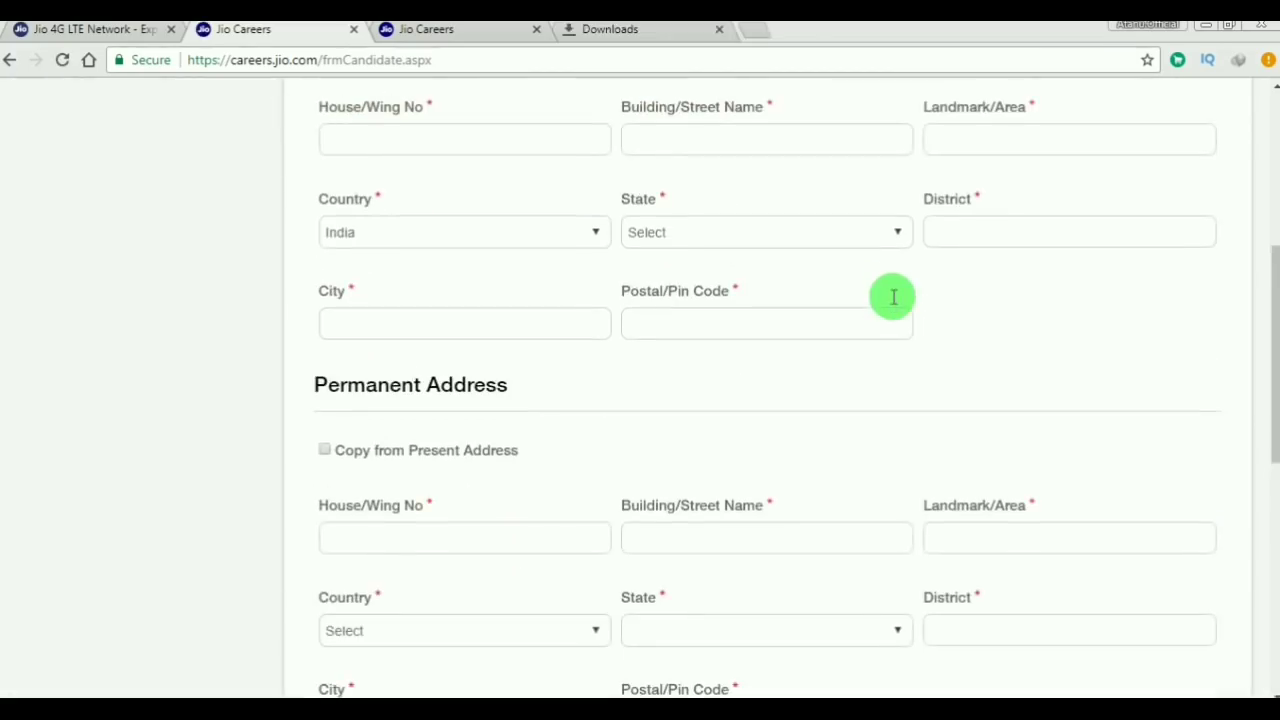
{"action": "scroll", "coordinate": [891, 294], "scroll_direction": "up", "scroll_amount": 4}
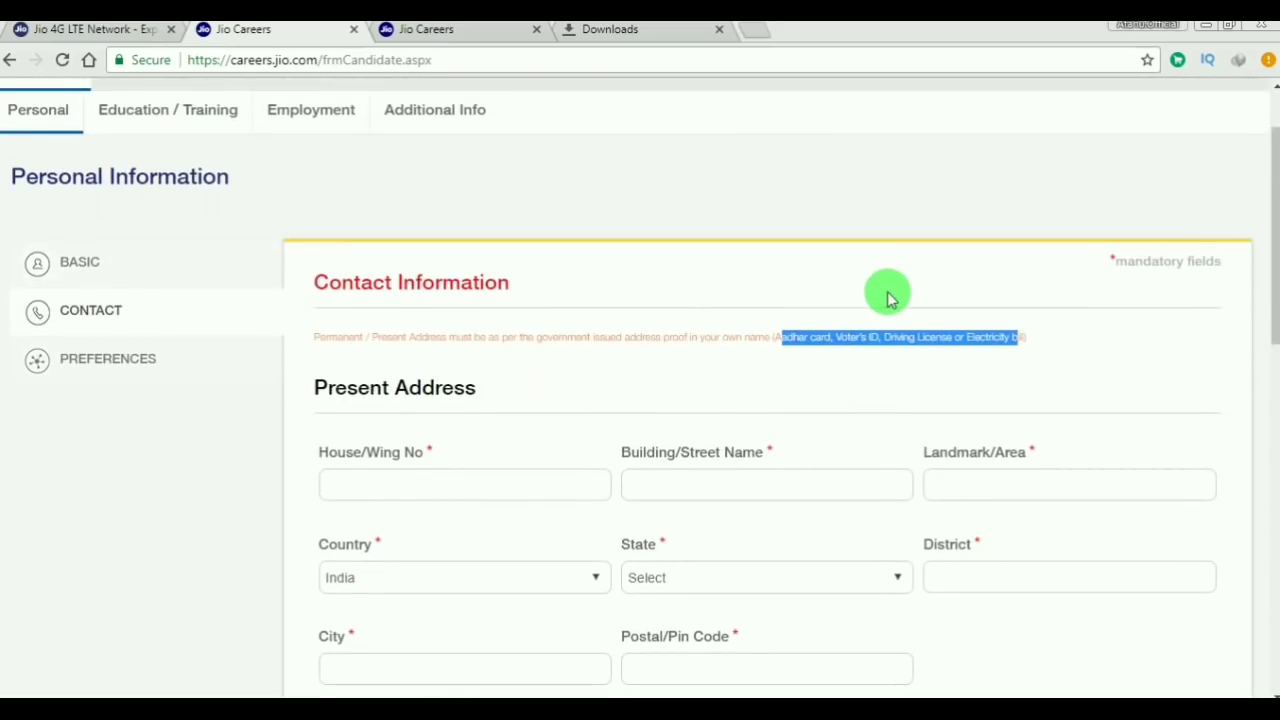
{"action": "scroll", "coordinate": [891, 294], "scroll_direction": "down", "scroll_amount": 1}
{"action": "left_click", "coordinate": [480, 310]}
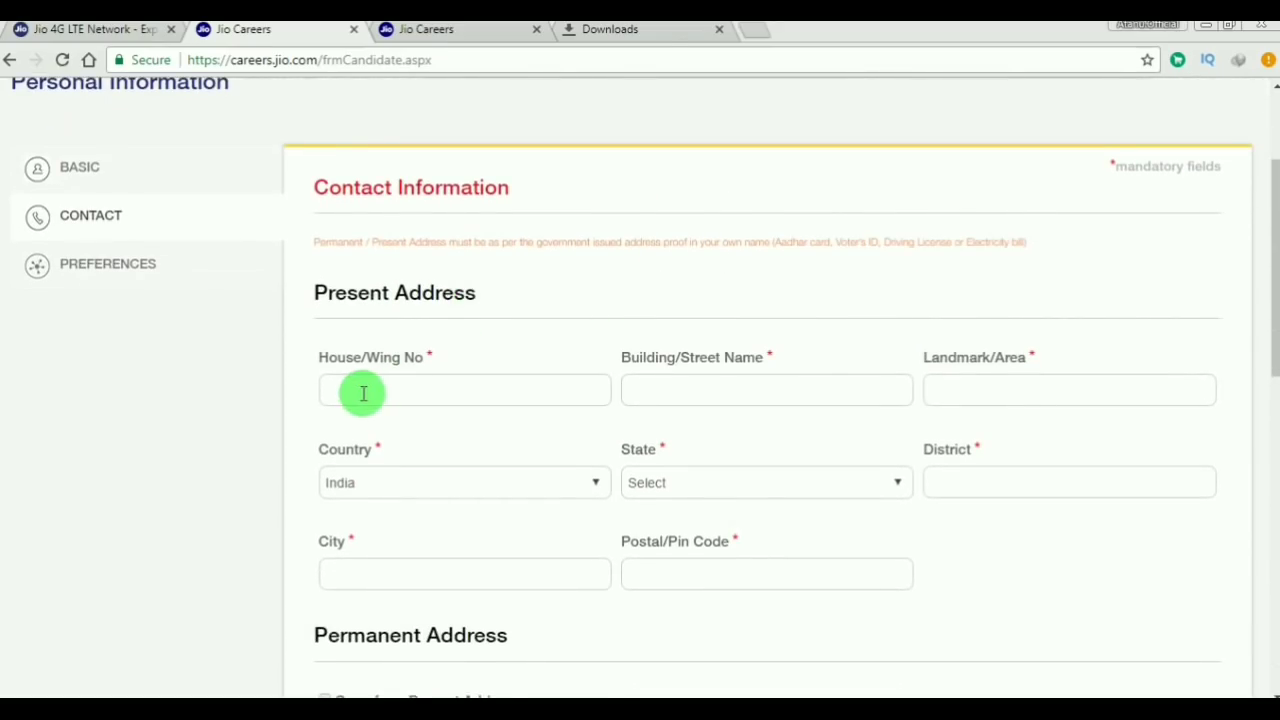
{"action": "left_click", "coordinate": [683, 388]}
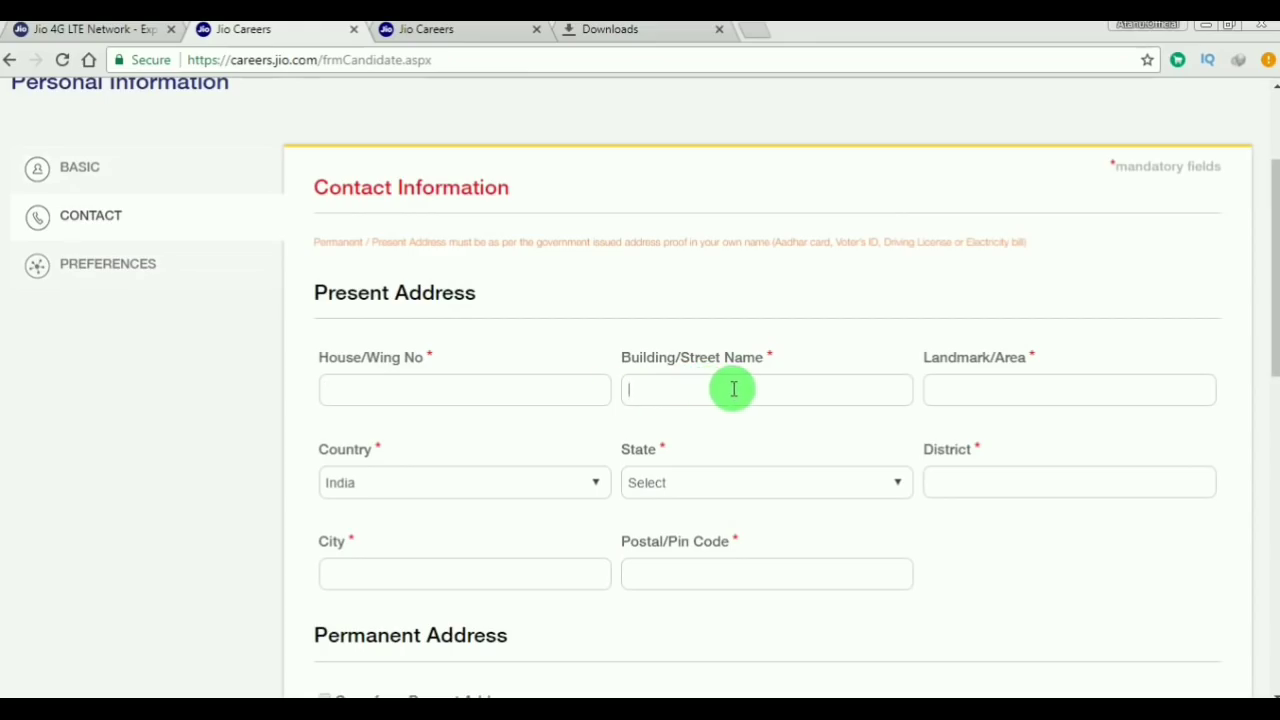
{"action": "left_click", "coordinate": [943, 391]}
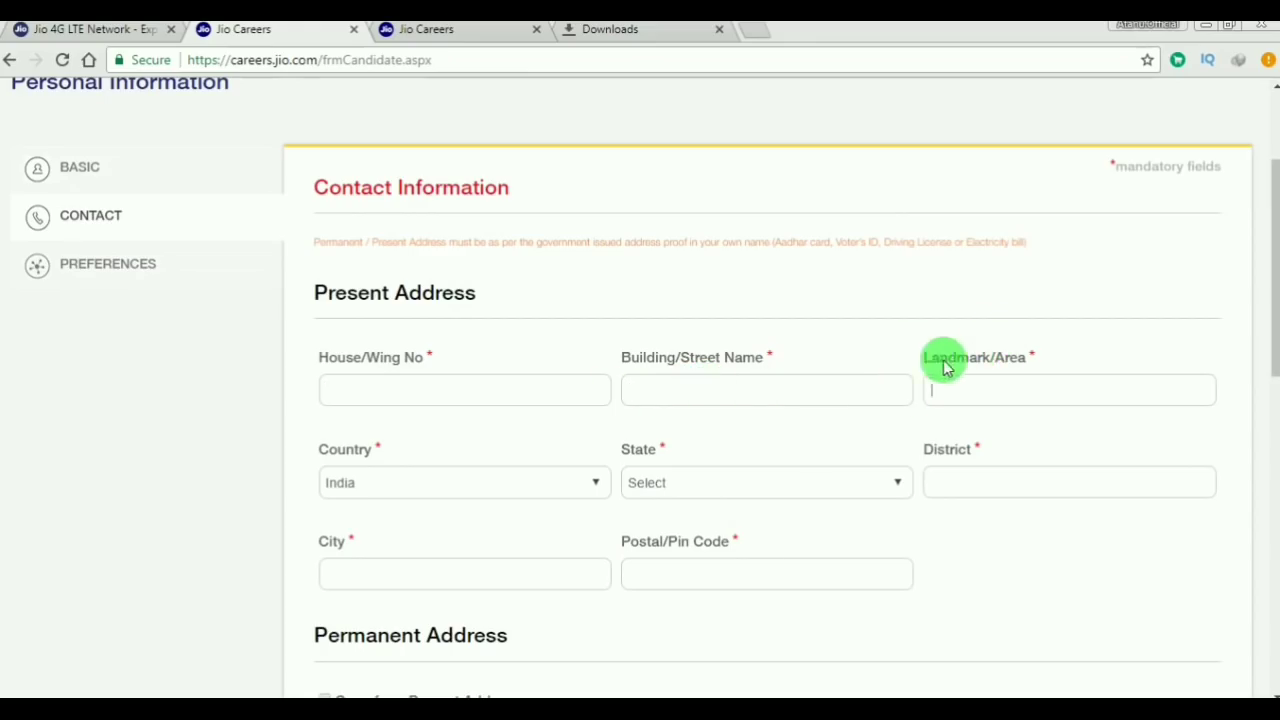
{"action": "left_click_drag", "start_coordinate": [923, 358], "coordinate": [1012, 362]}
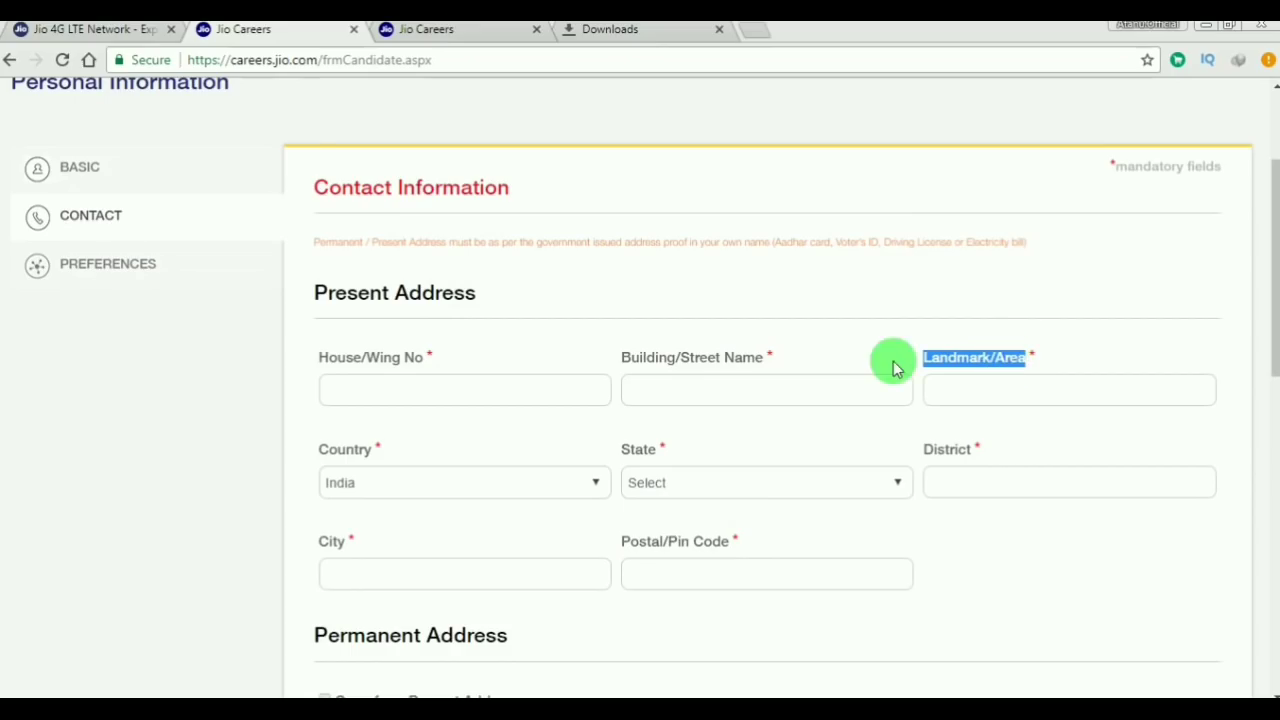
{"action": "left_click", "coordinate": [423, 485]}
{"action": "left_click", "coordinate": [420, 490]}
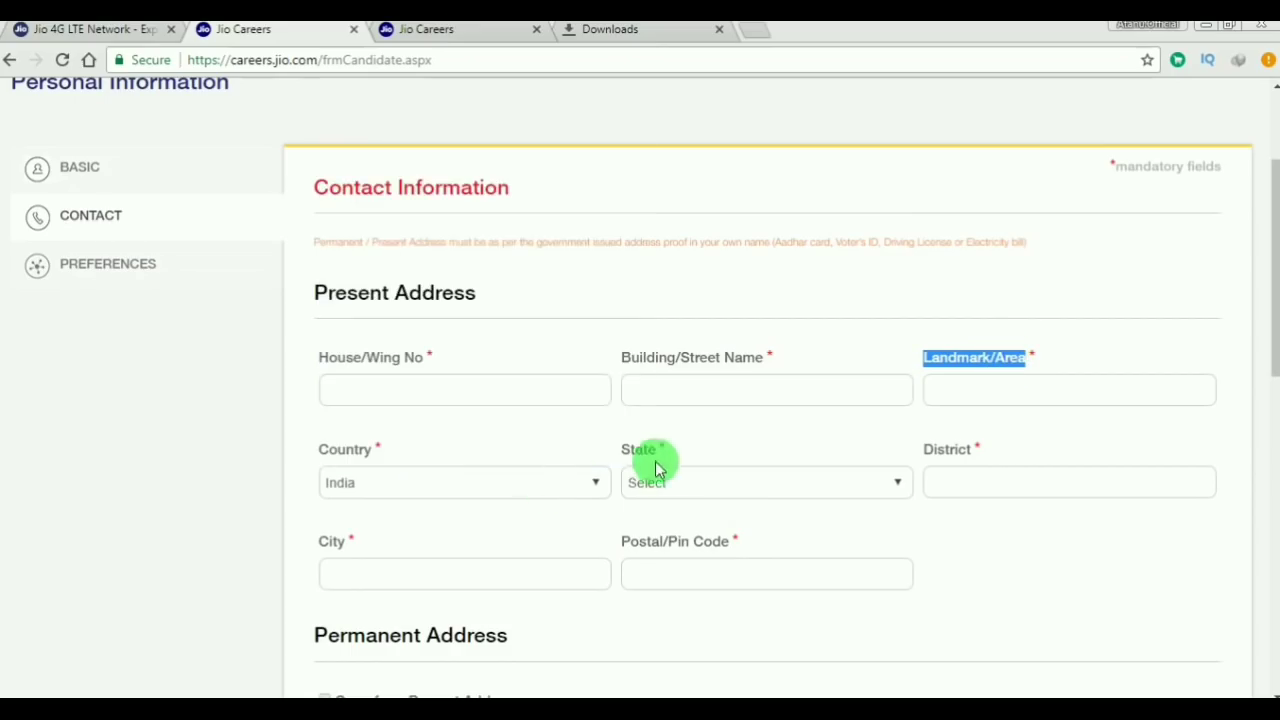
- Set the state of the present address to West Bengal
{"action": "left_click", "coordinate": [700, 485]}
{"action": "scroll", "coordinate": [725, 400], "scroll_direction": "down", "scroll_amount": 3}
{"action": "left_click", "coordinate": [710, 456]}
- Look over the District, City and Postal/Pin Code fields of the present address and the start of the Permanent Address section
{"action": "scroll", "coordinate": [1003, 297], "scroll_direction": "down", "scroll_amount": 2}
{"action": "left_click", "coordinate": [980, 297]}
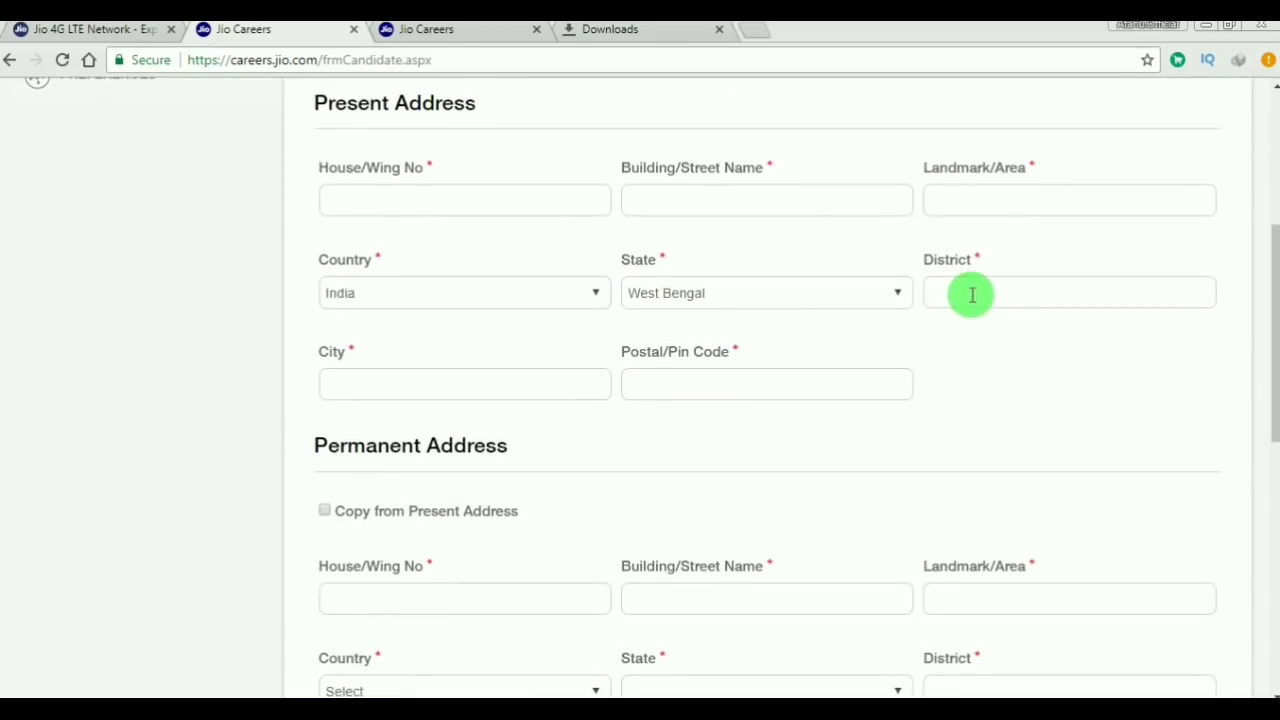
{"action": "left_click", "coordinate": [483, 389]}
{"action": "left_click", "coordinate": [720, 379]}
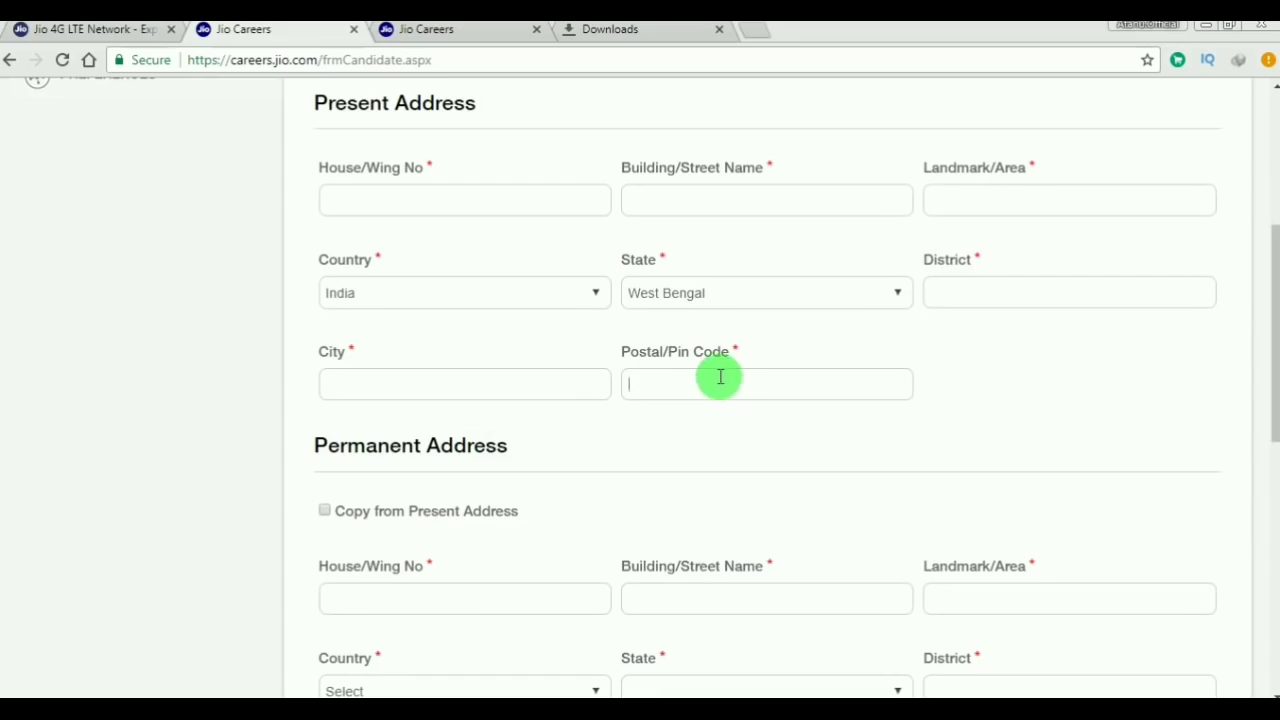
{"action": "scroll", "coordinate": [680, 392], "scroll_direction": "down", "scroll_amount": 1}
{"action": "scroll", "coordinate": [445, 405], "scroll_direction": "up", "scroll_amount": 2}
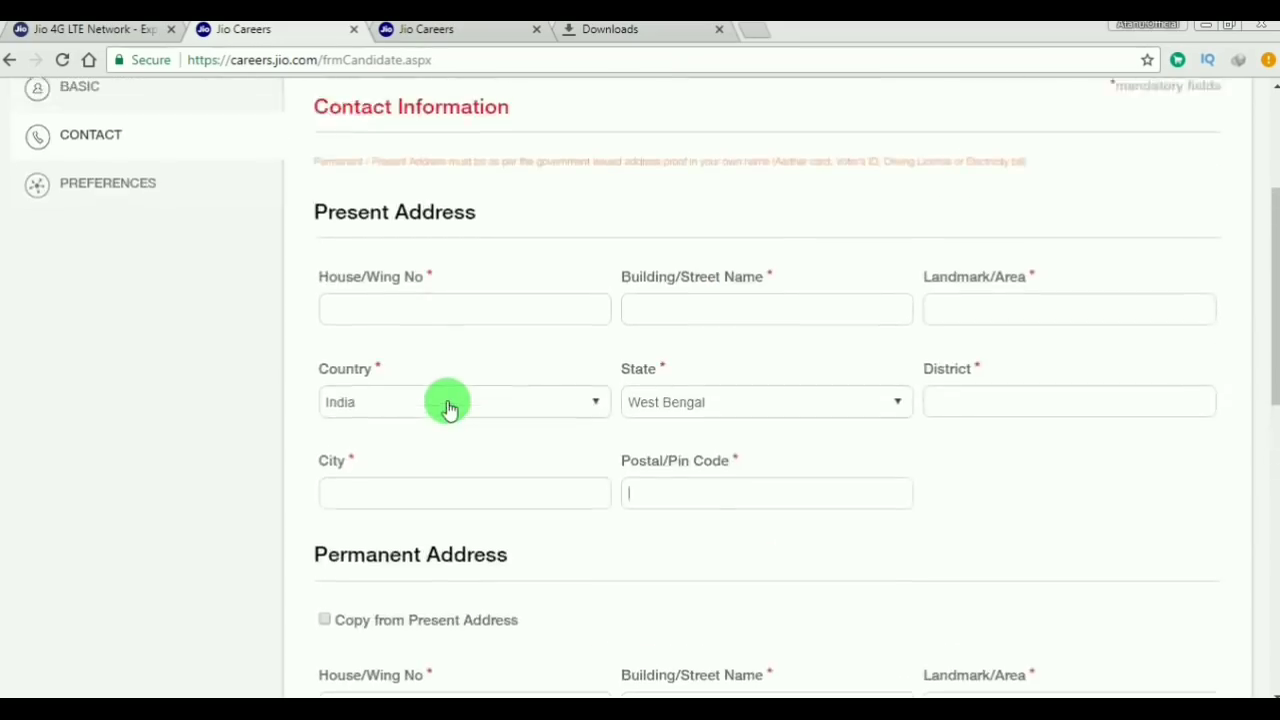
{"action": "scroll", "coordinate": [447, 405], "scroll_direction": "up", "scroll_amount": 2}
{"action": "left_click_drag", "start_coordinate": [543, 391], "coordinate": [314, 394]}
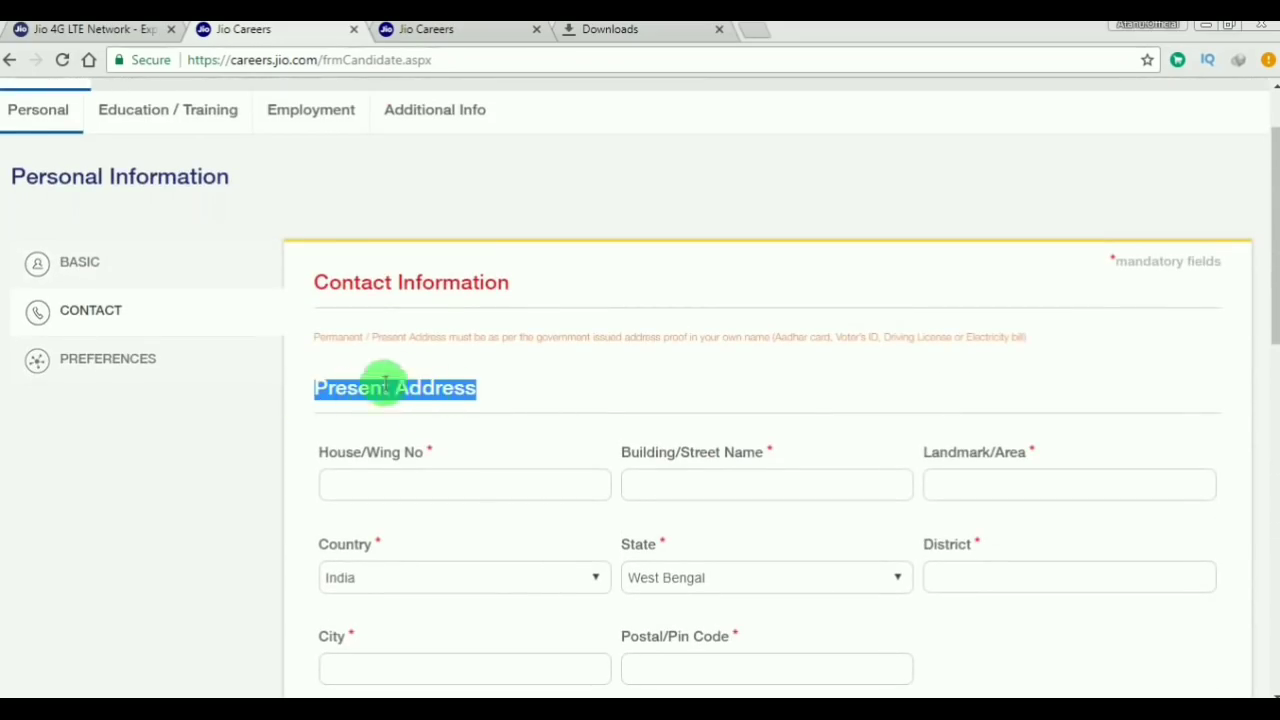
{"action": "scroll", "coordinate": [443, 397], "scroll_direction": "down", "scroll_amount": 2}
{"action": "left_click_drag", "start_coordinate": [500, 540], "coordinate": [533, 505]}
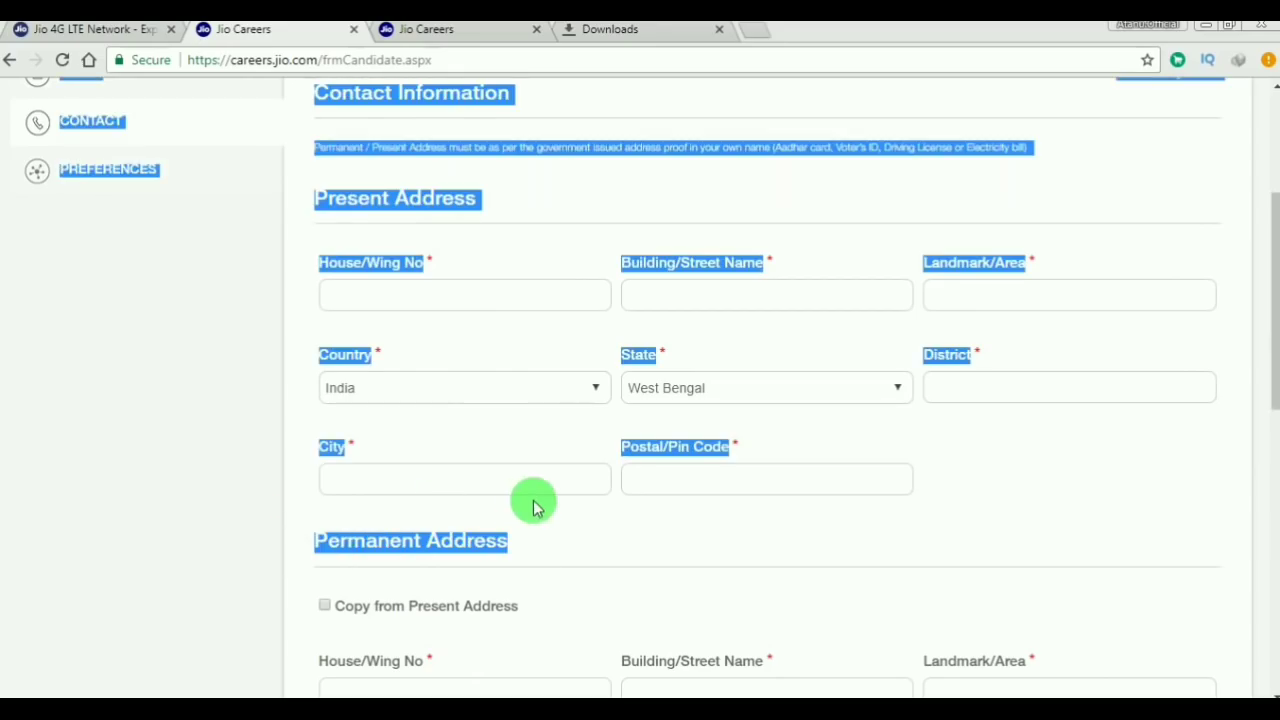
{"action": "left_click", "coordinate": [533, 505]}
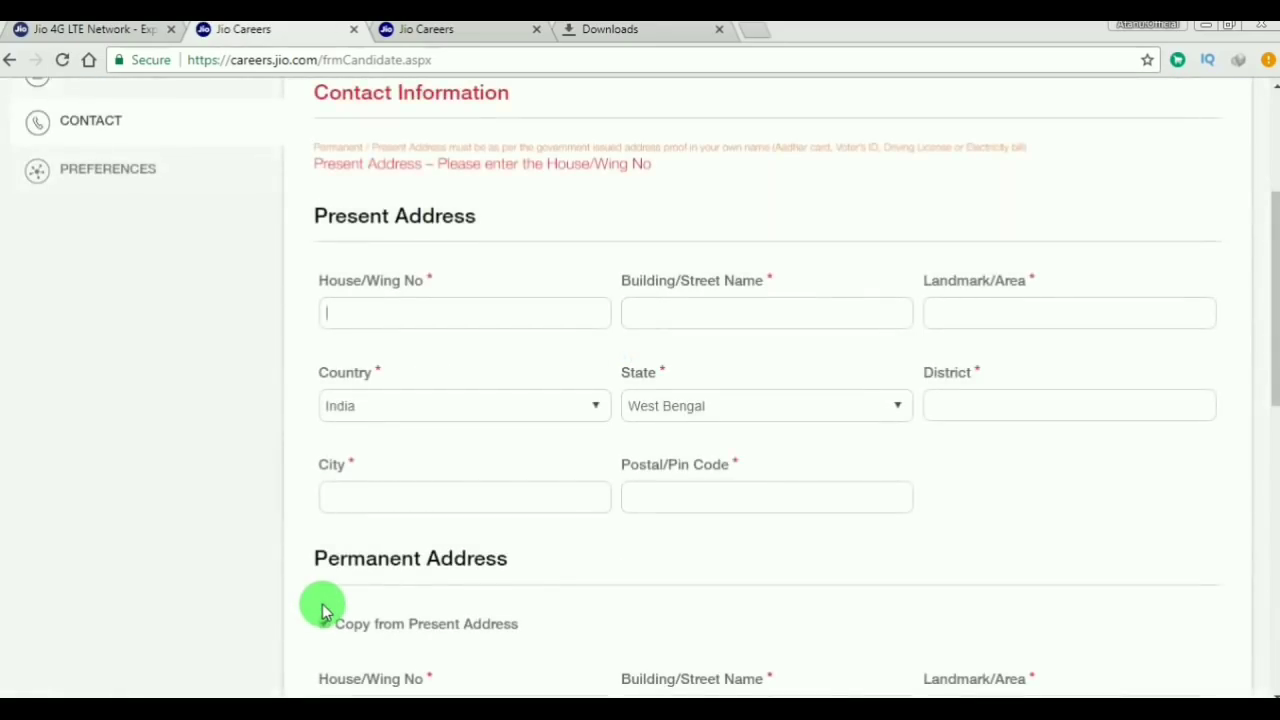
- Try to copy the present address into the Permanent Address section
{"action": "left_click", "coordinate": [322, 606]}
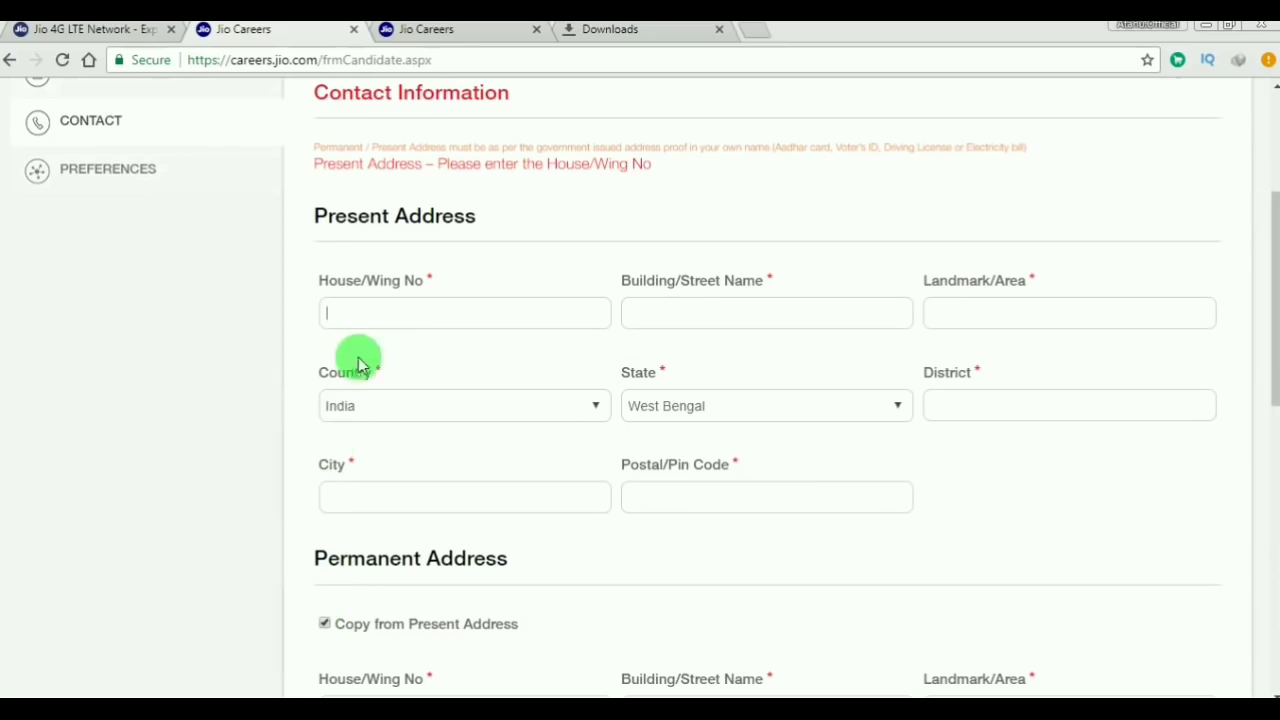
{"action": "left_click", "coordinate": [414, 304]}
{"action": "left_click", "coordinate": [324, 623]}
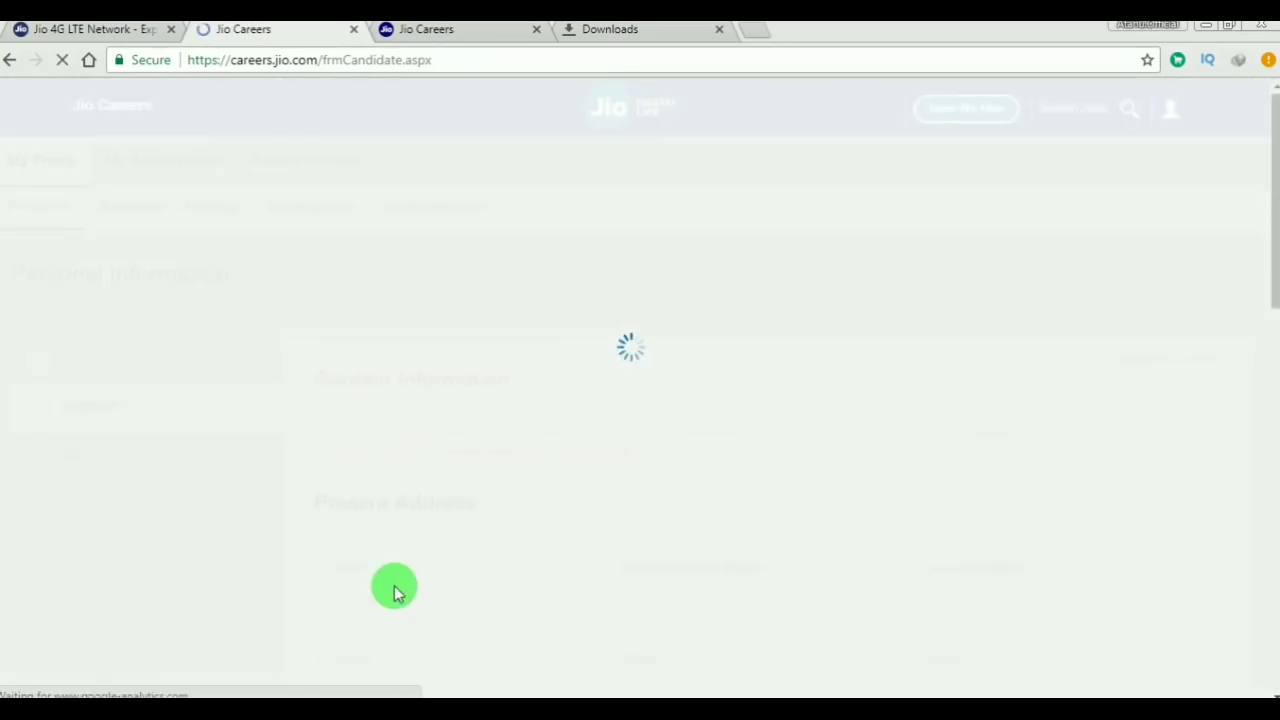
{"action": "scroll", "coordinate": [426, 540], "scroll_direction": "down", "scroll_amount": 1}
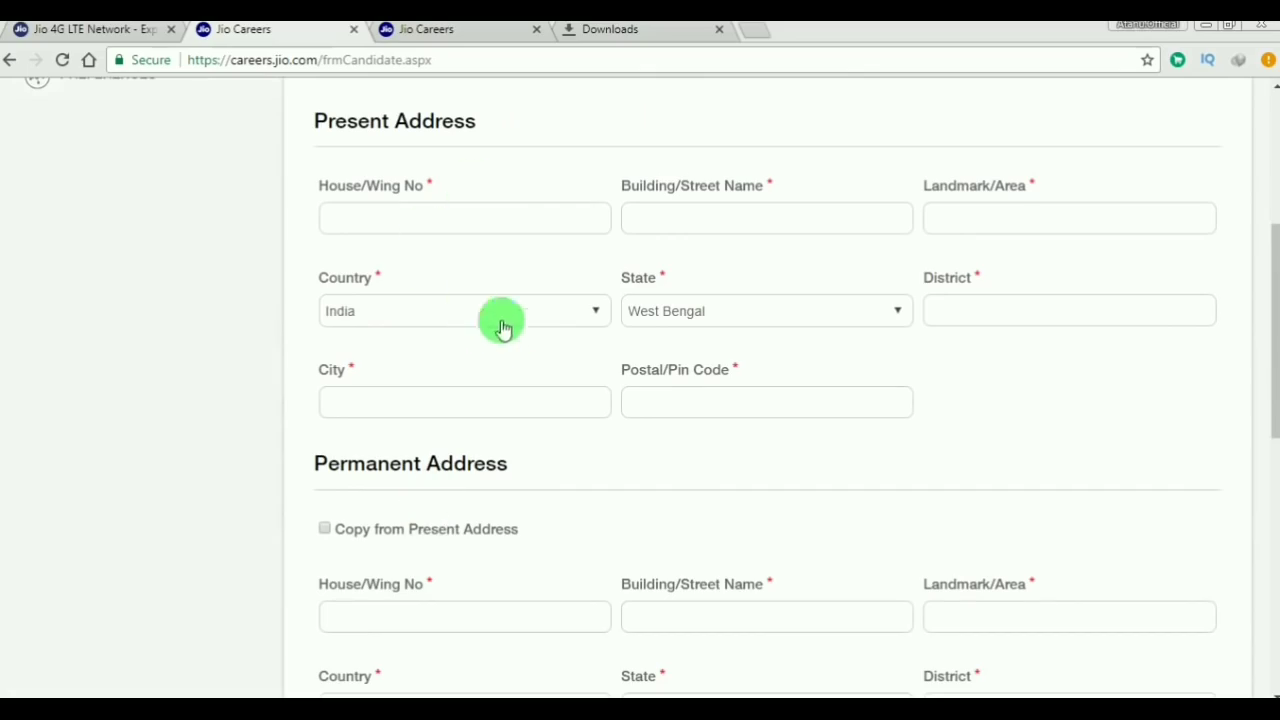
- Look through the Emergency Address section and try to fill it by copying the present address
{"action": "scroll", "coordinate": [460, 580], "scroll_direction": "down", "scroll_amount": 5}
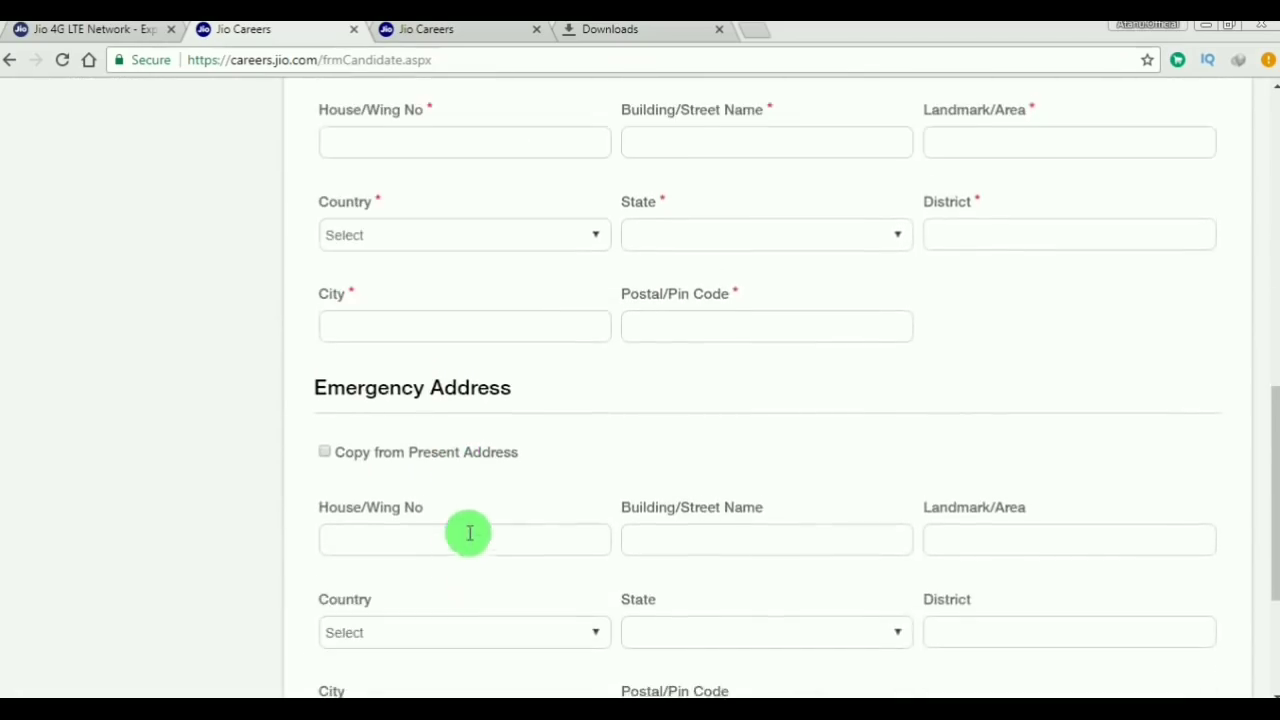
{"action": "scroll", "coordinate": [469, 533], "scroll_direction": "down", "scroll_amount": 2}
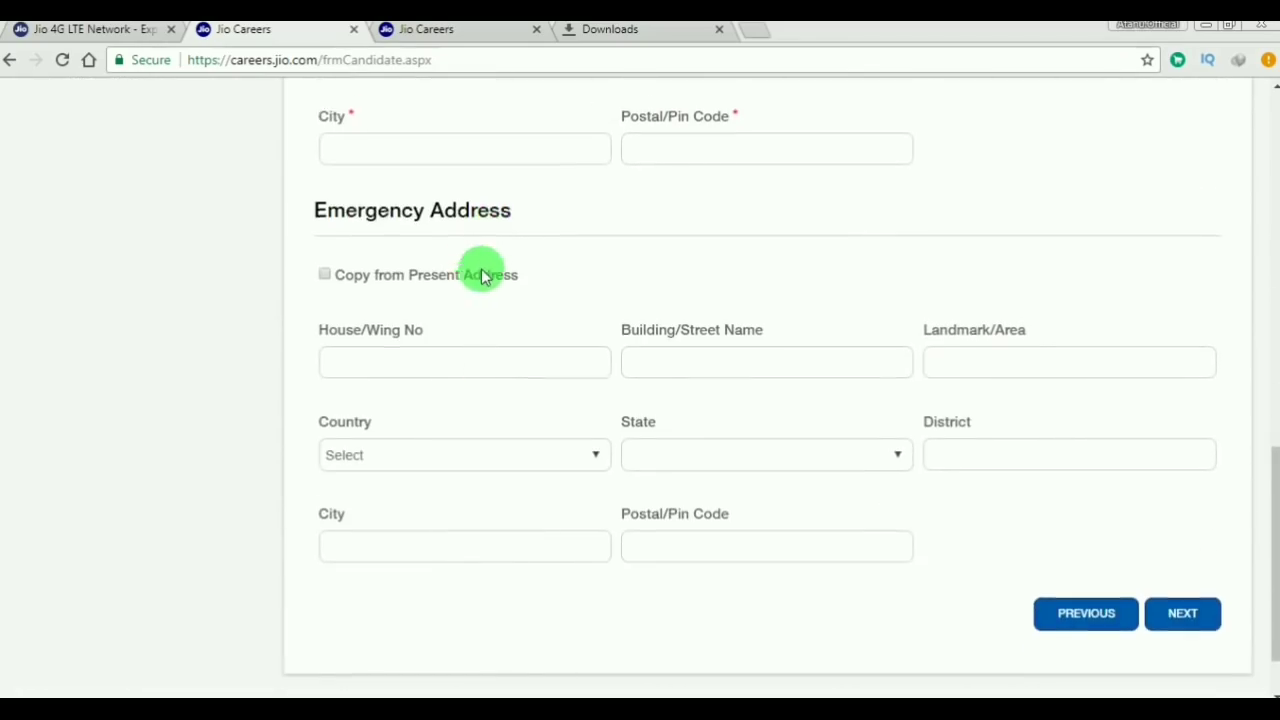
{"action": "scroll", "coordinate": [481, 272], "scroll_direction": "up", "scroll_amount": 5}
{"action": "scroll", "coordinate": [470, 575], "scroll_direction": "down", "scroll_amount": 2}
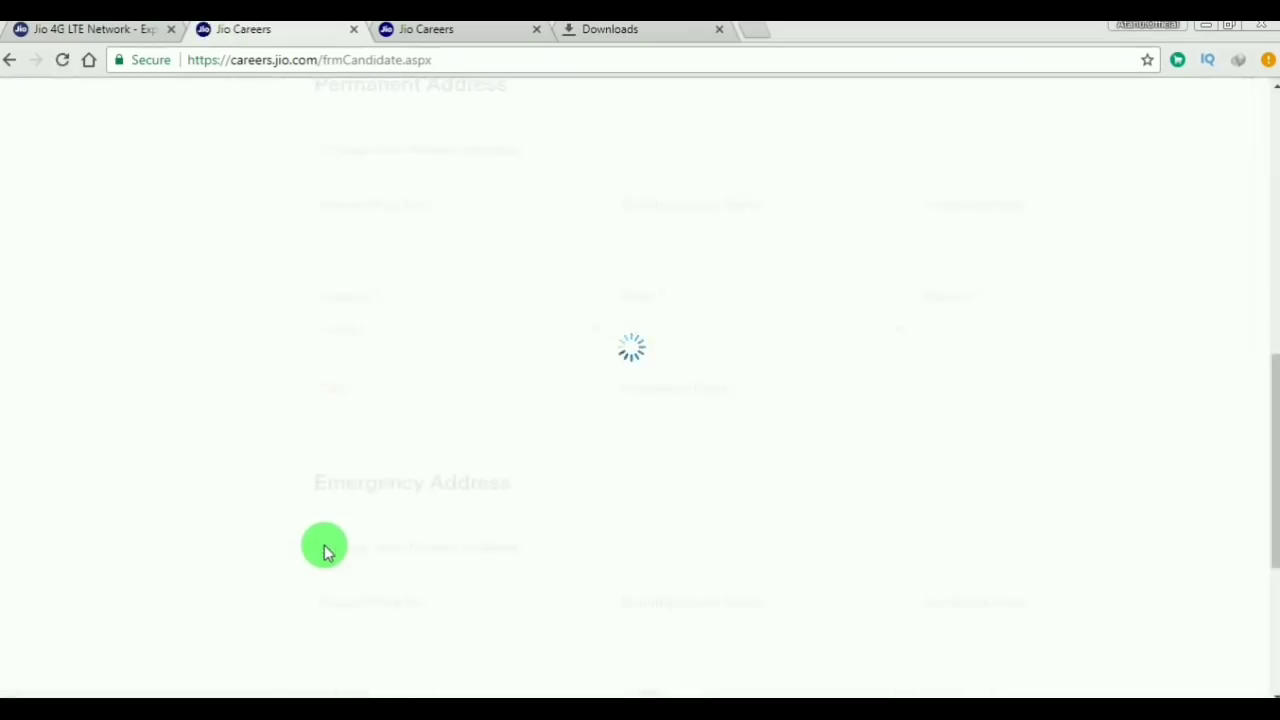
{"action": "left_click", "coordinate": [325, 548]}
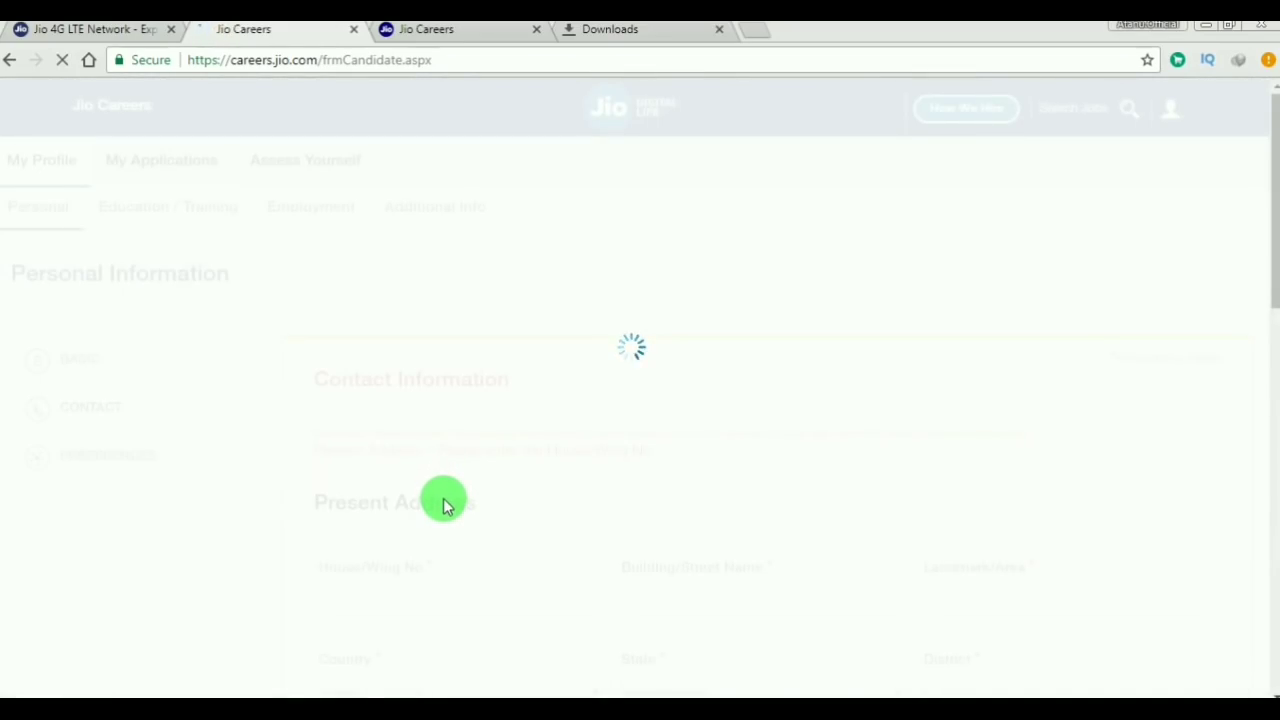
{"action": "scroll", "coordinate": [437, 488], "scroll_direction": "down", "scroll_amount": 4}
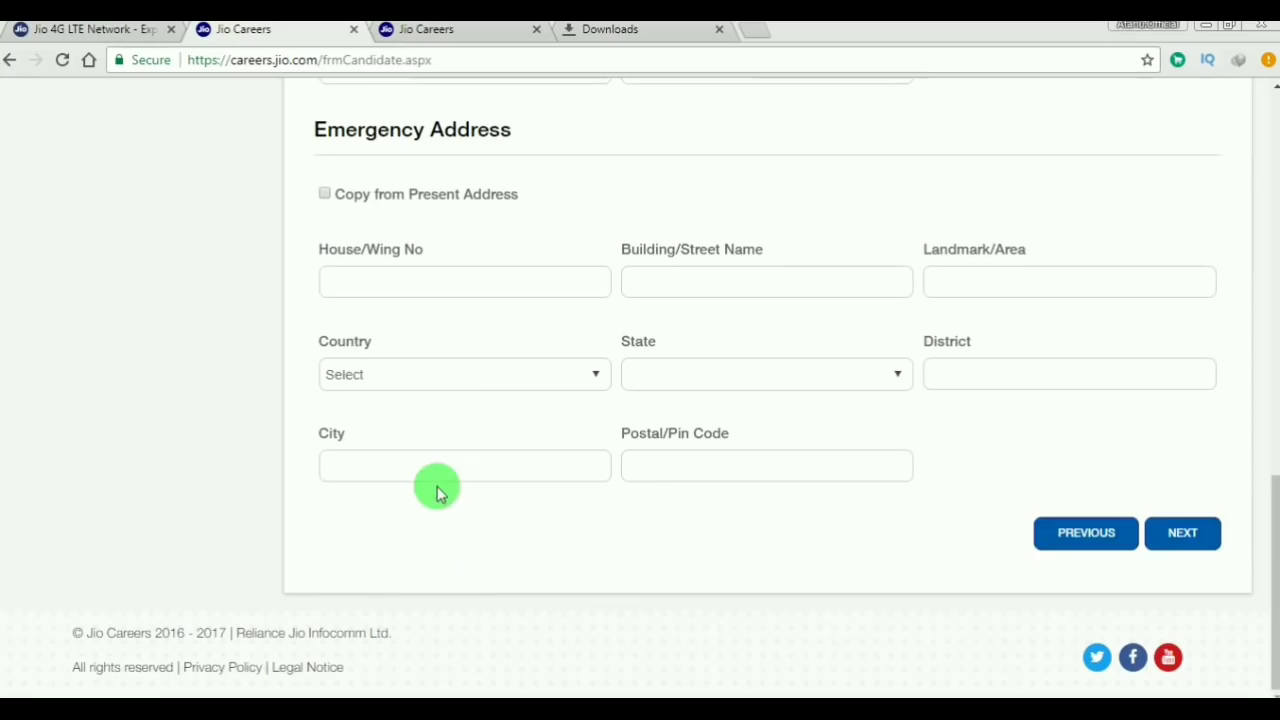
- Review the completed permanent and emergency addresses and submit the contact form to continue to Preferences
{"action": "left_click", "coordinate": [1190, 540]}
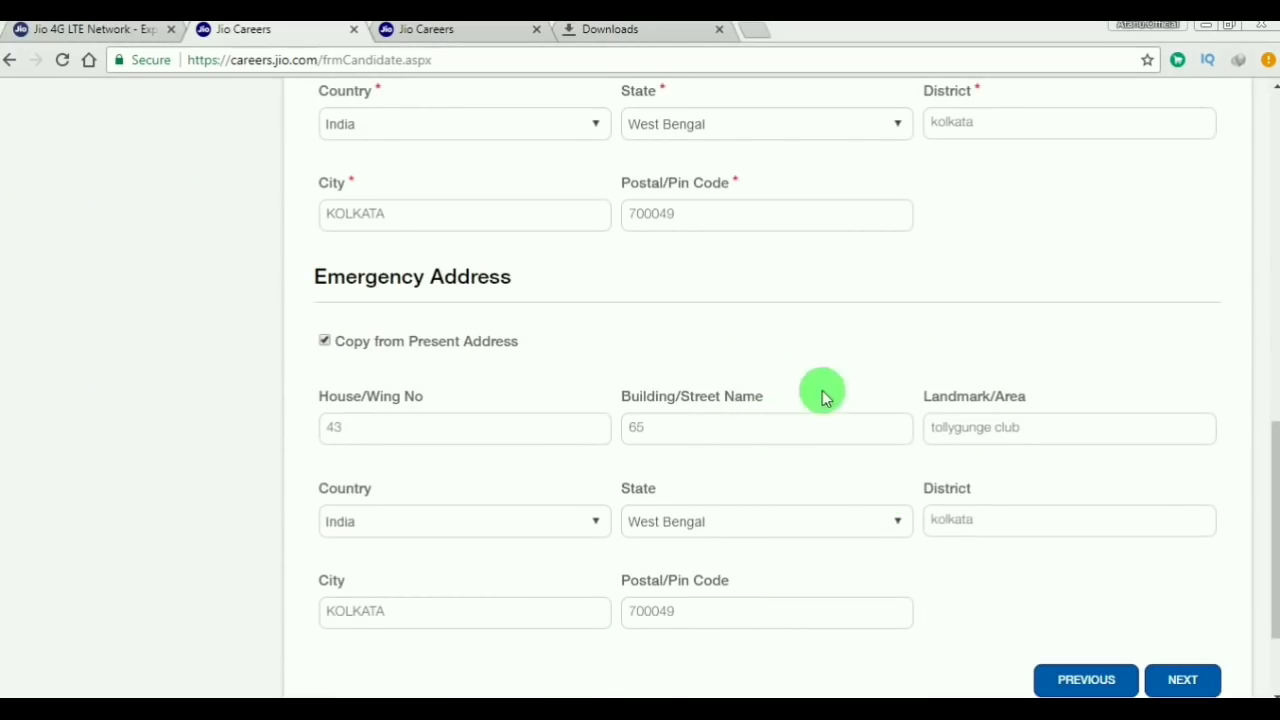
{"action": "scroll", "coordinate": [790, 435], "scroll_direction": "up", "scroll_amount": 1}
{"action": "scroll", "coordinate": [803, 443], "scroll_direction": "up", "scroll_amount": 1}
{"action": "scroll", "coordinate": [940, 490], "scroll_direction": "down", "scroll_amount": 5}
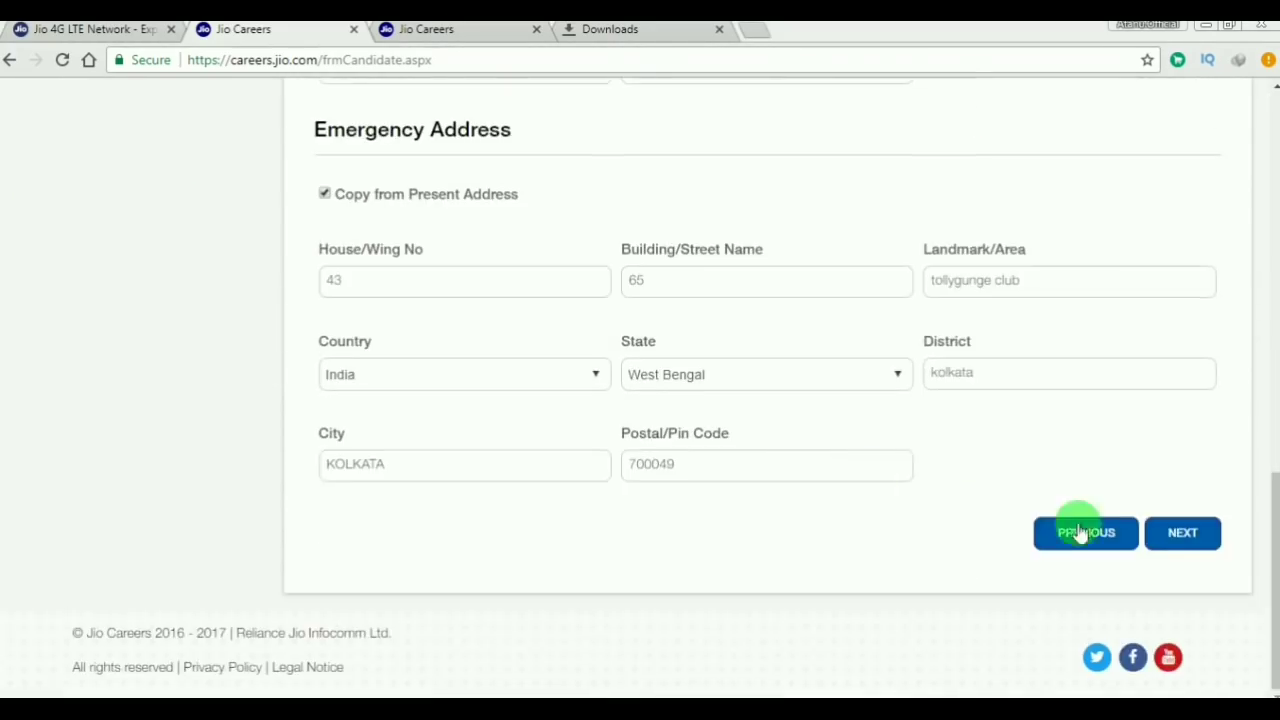
{"action": "left_click", "coordinate": [1196, 534]}
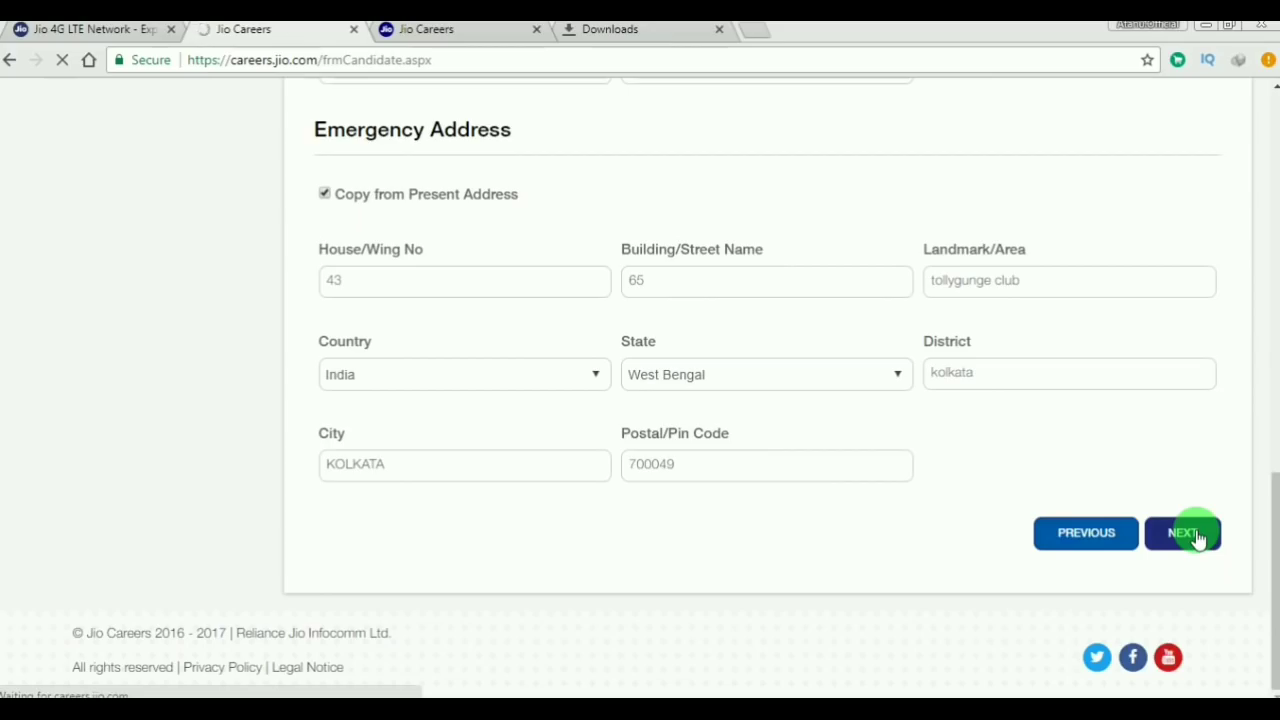
- Set the total experience to 0 years and 00 months, with 00 INR as the current annual compensation
{"action": "left_click", "coordinate": [366, 198]}
{"action": "left_click", "coordinate": [337, 240]}
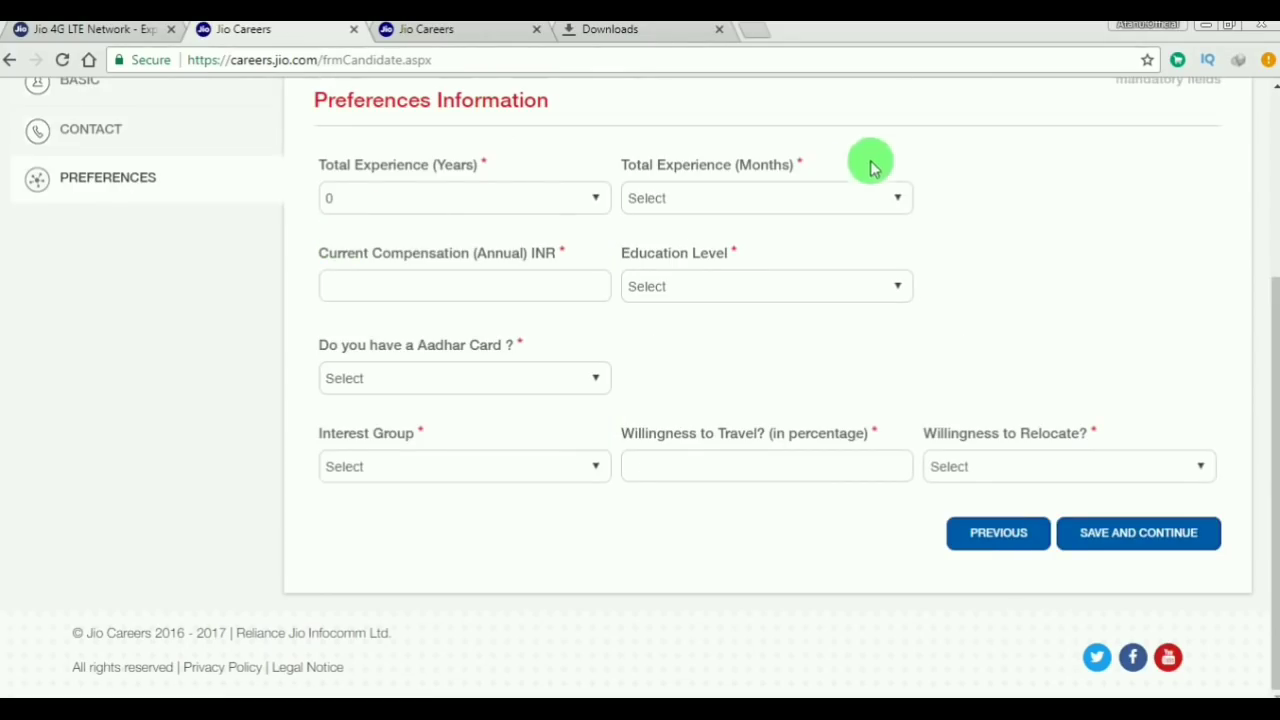
{"action": "left_click", "coordinate": [714, 198]}
{"action": "left_click", "coordinate": [672, 241]}
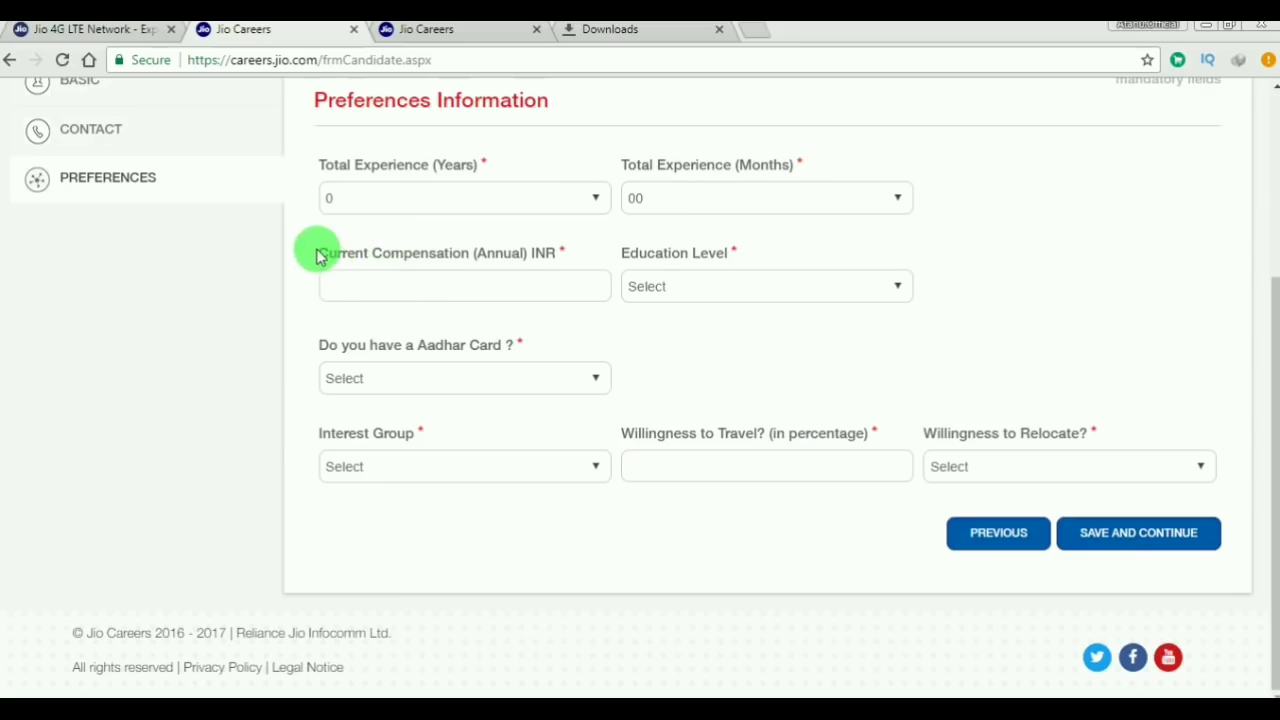
{"action": "left_click_drag", "start_coordinate": [316, 255], "coordinate": [545, 262]}
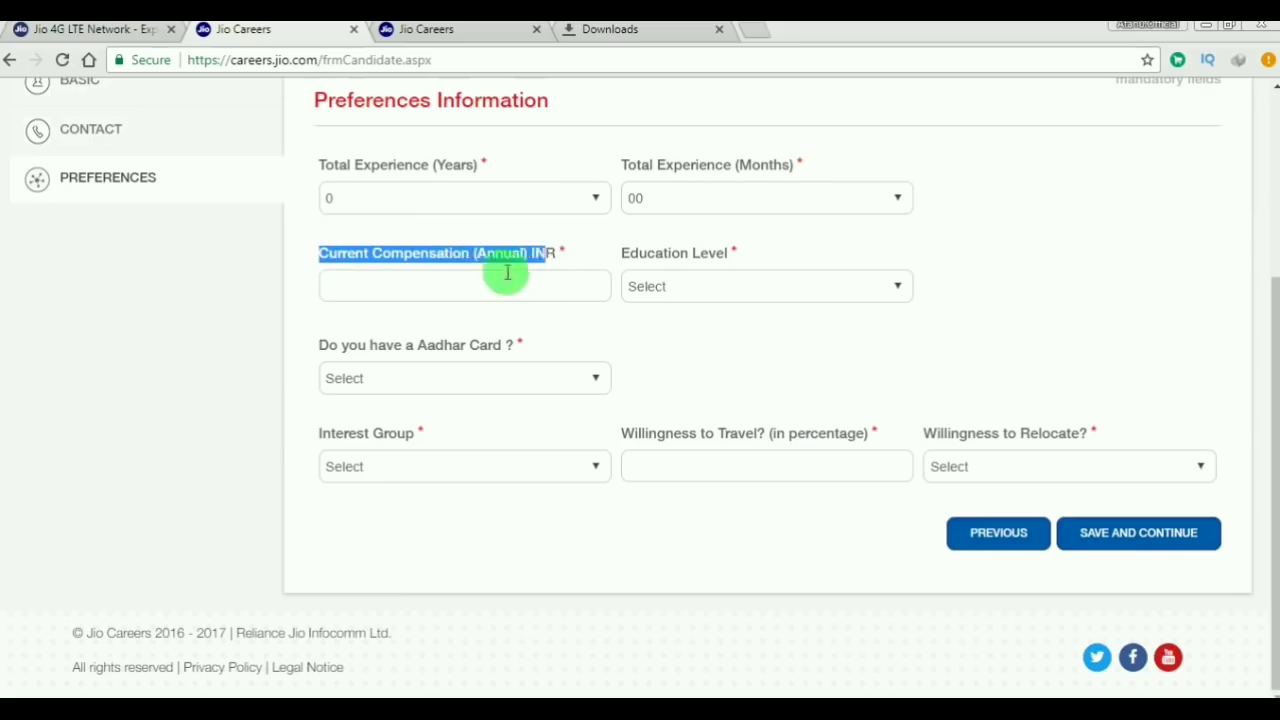
{"action": "left_click", "coordinate": [477, 286]}
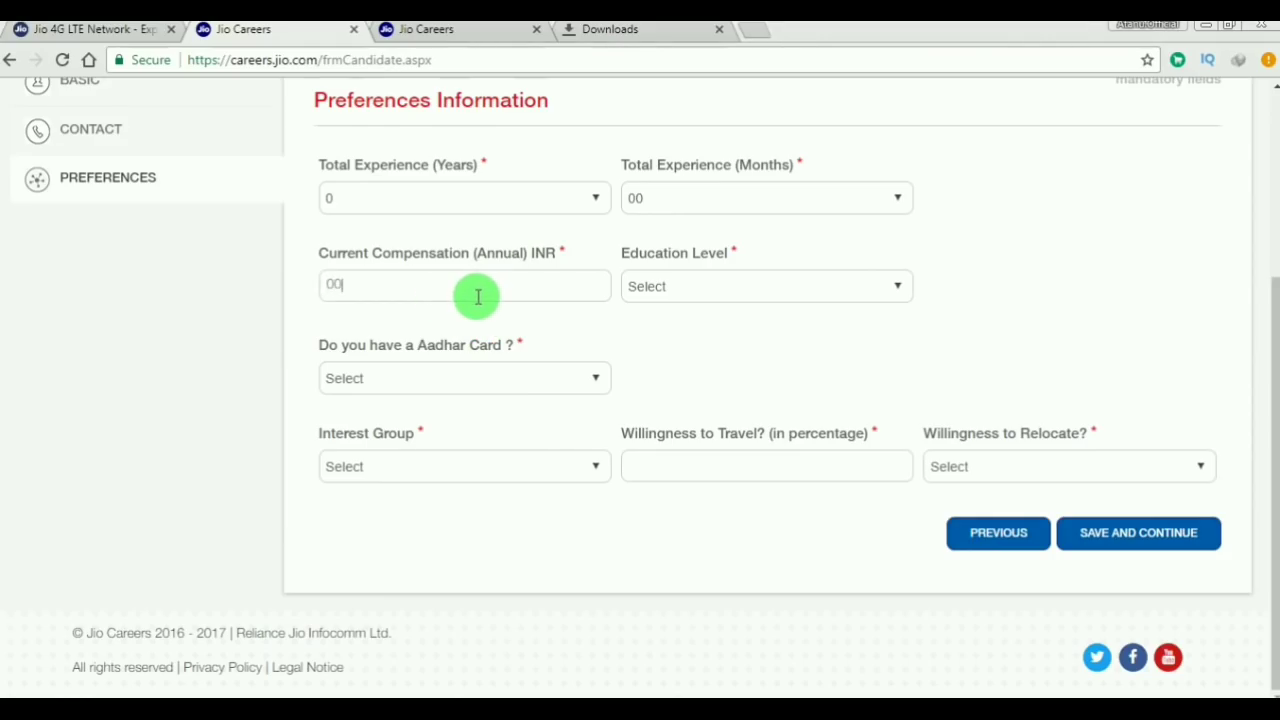
- Set the education level to 10th Standard and answer Yes to having an Aadhar card
{"action": "left_click", "coordinate": [705, 290]}
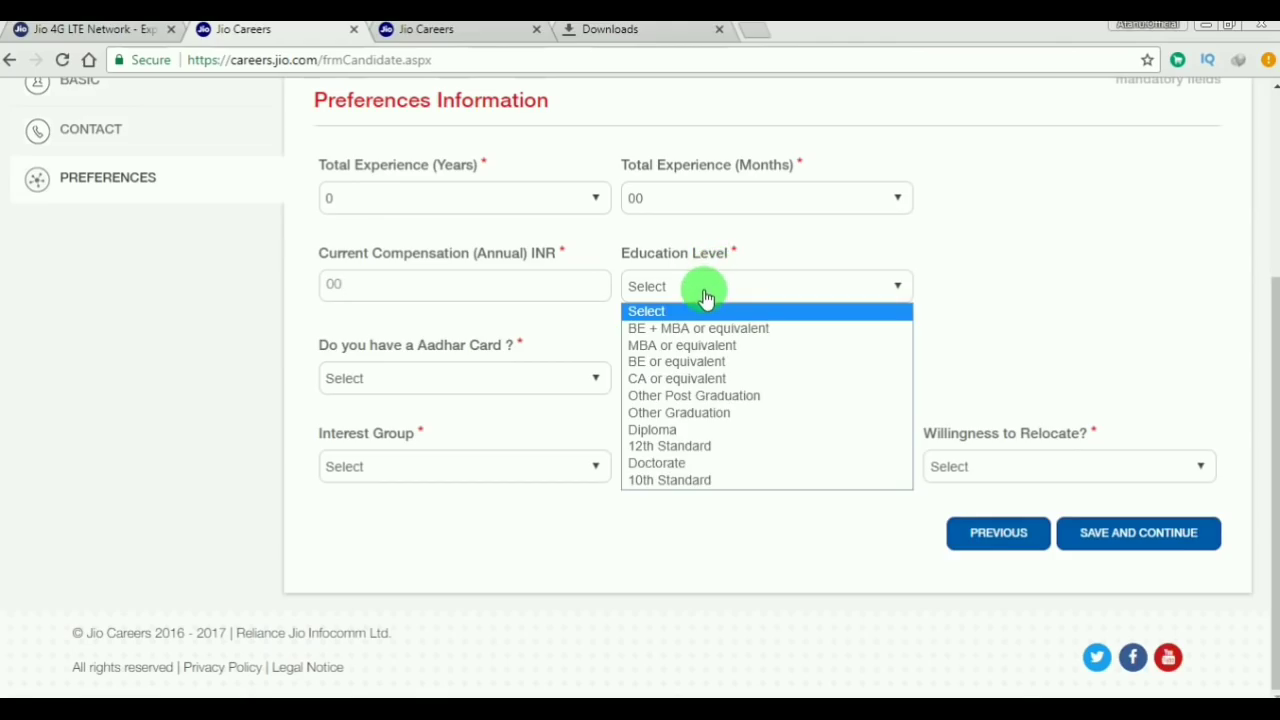
{"action": "left_click", "coordinate": [648, 482]}
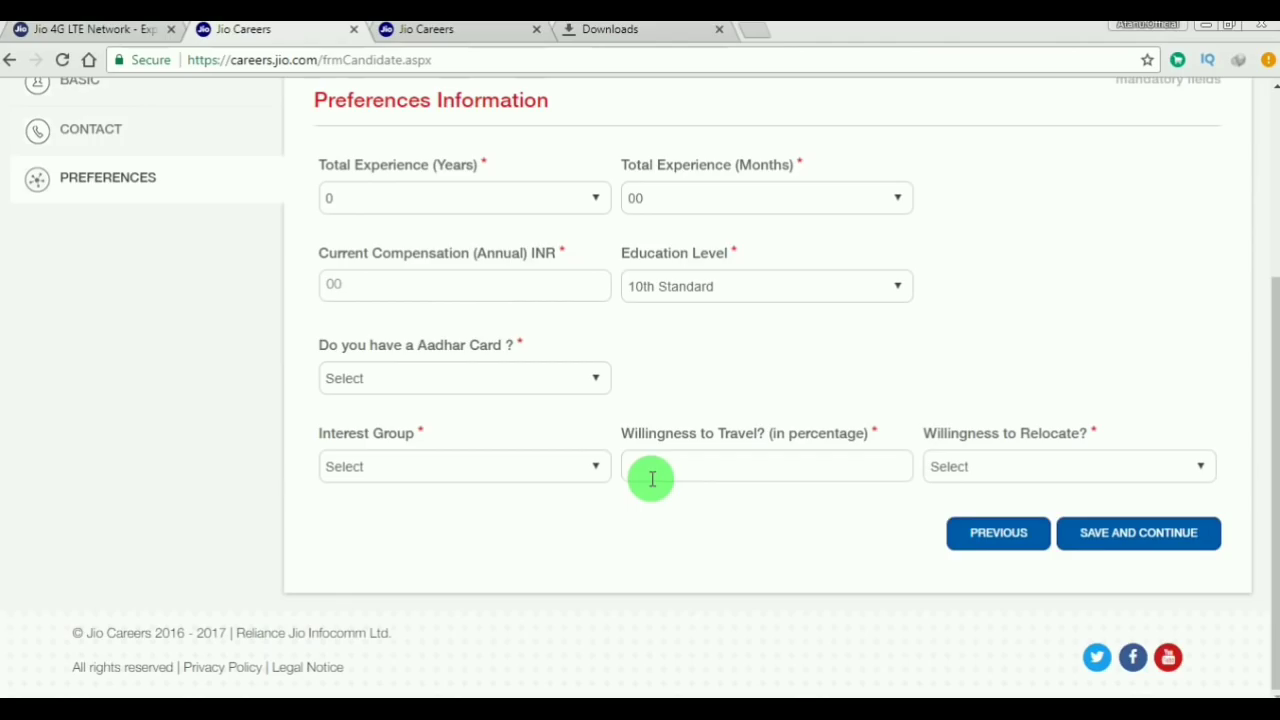
{"action": "left_click", "coordinate": [525, 384]}
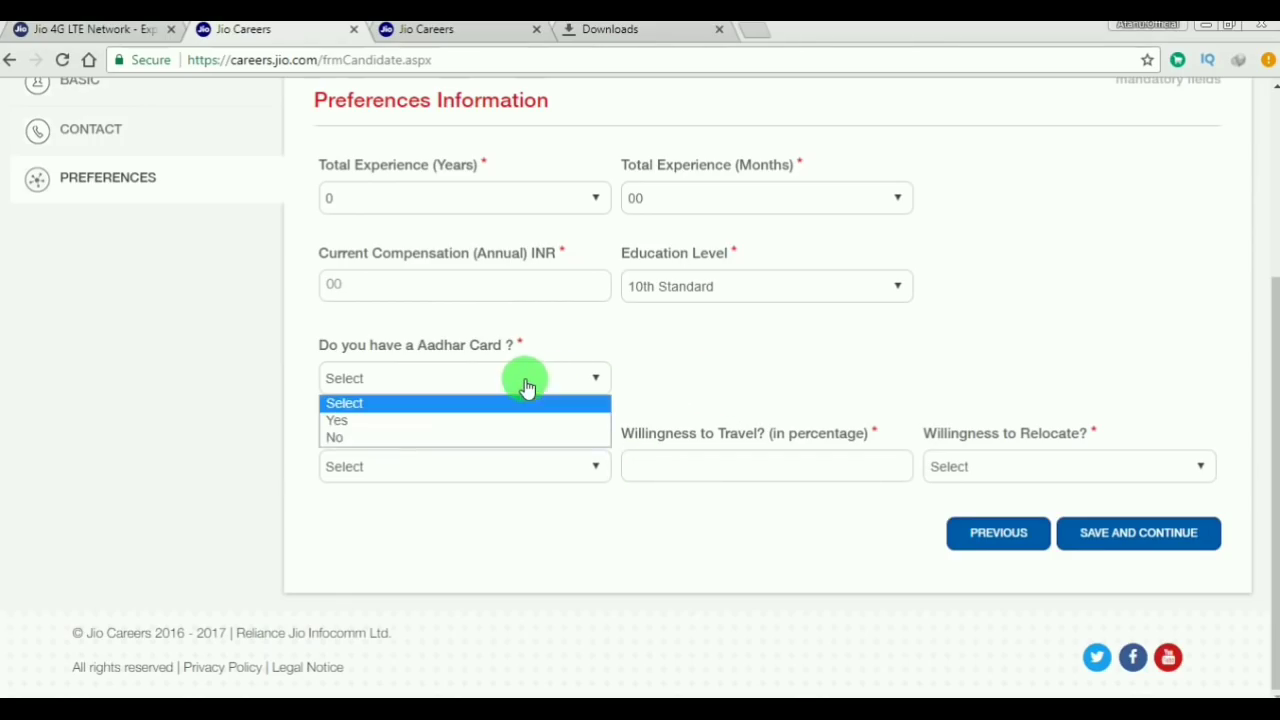
{"action": "left_click", "coordinate": [341, 423]}
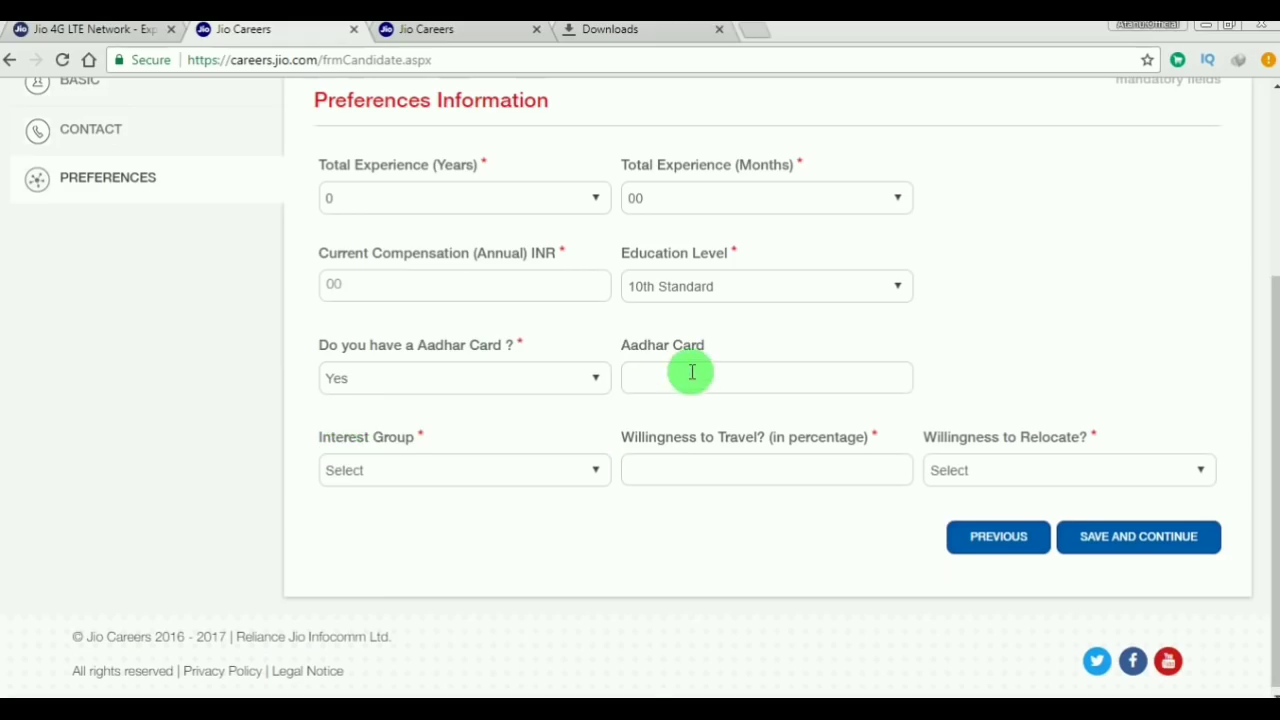
- Change the Aadhar card answer to No and set the interest group to Others
{"action": "left_click", "coordinate": [540, 386]}
{"action": "left_click", "coordinate": [451, 440]}
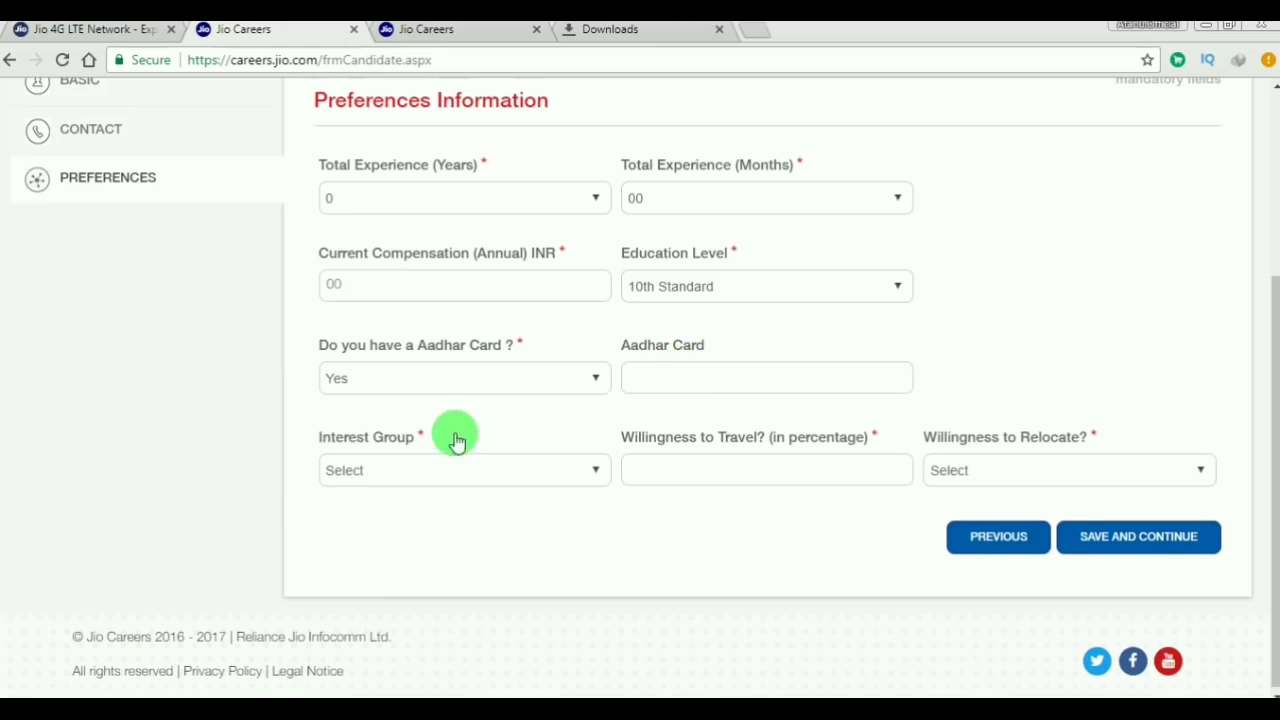
{"action": "left_click", "coordinate": [461, 470]}
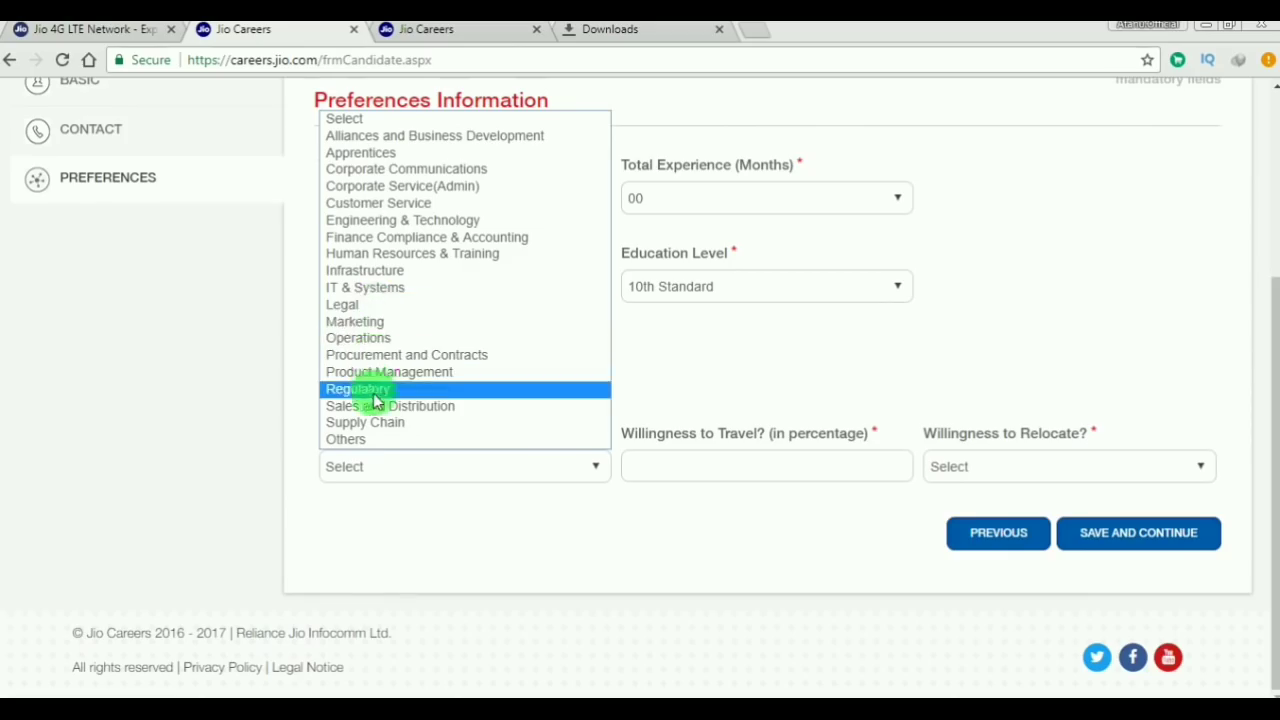
{"action": "left_click", "coordinate": [345, 439]}
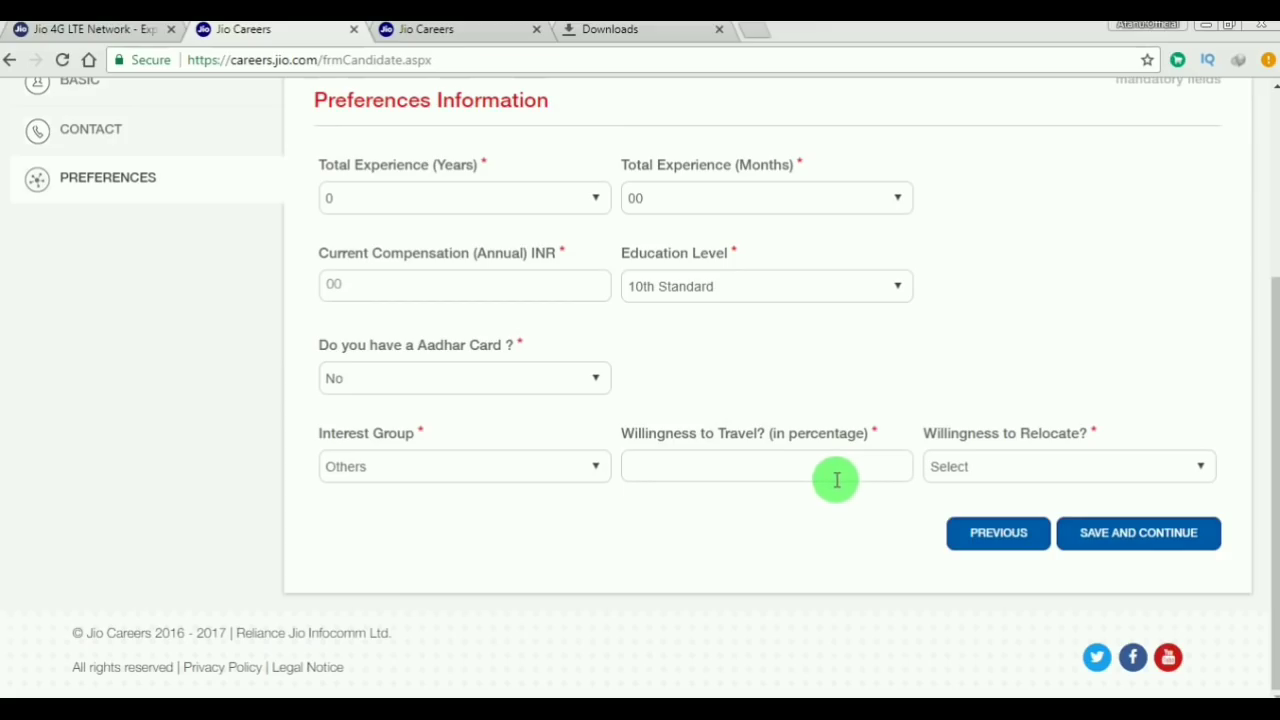
- Set willingness to relocate to No and willingness to travel to 10 percent, and save the preferences to continue
{"action": "left_click", "coordinate": [950, 470]}
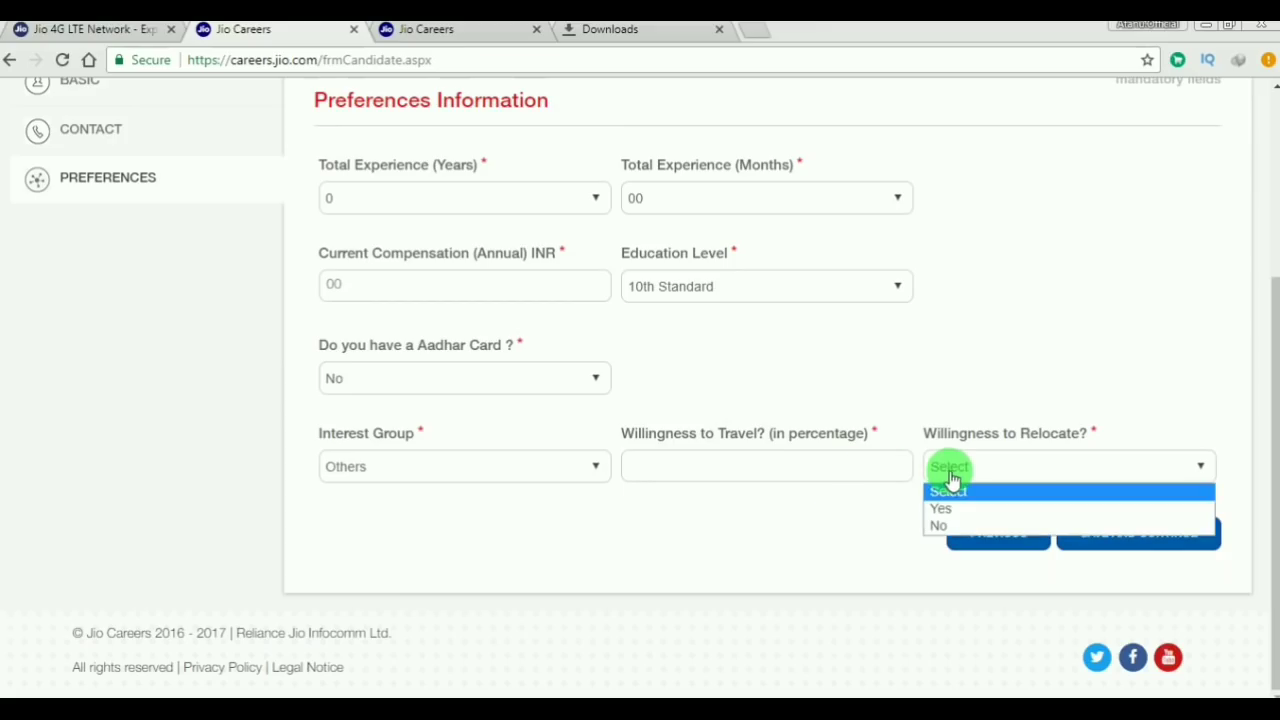
{"action": "left_click", "coordinate": [950, 524]}
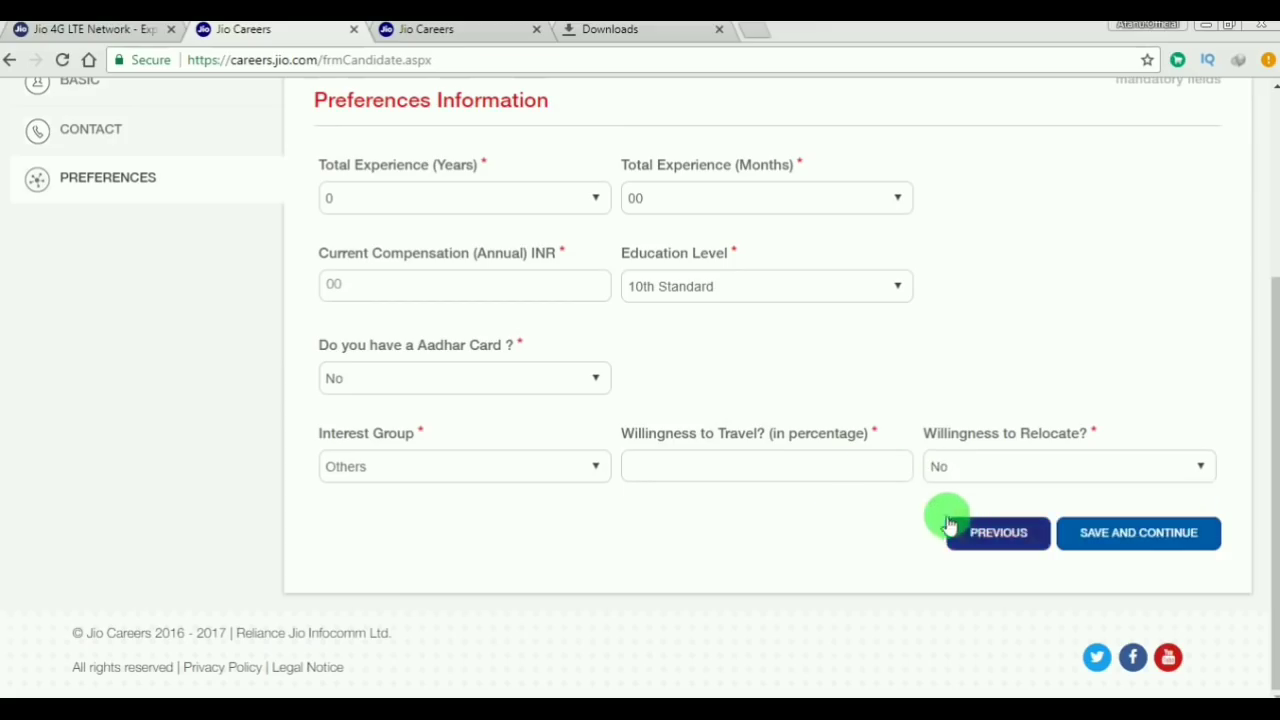
{"action": "left_click", "coordinate": [797, 466]}
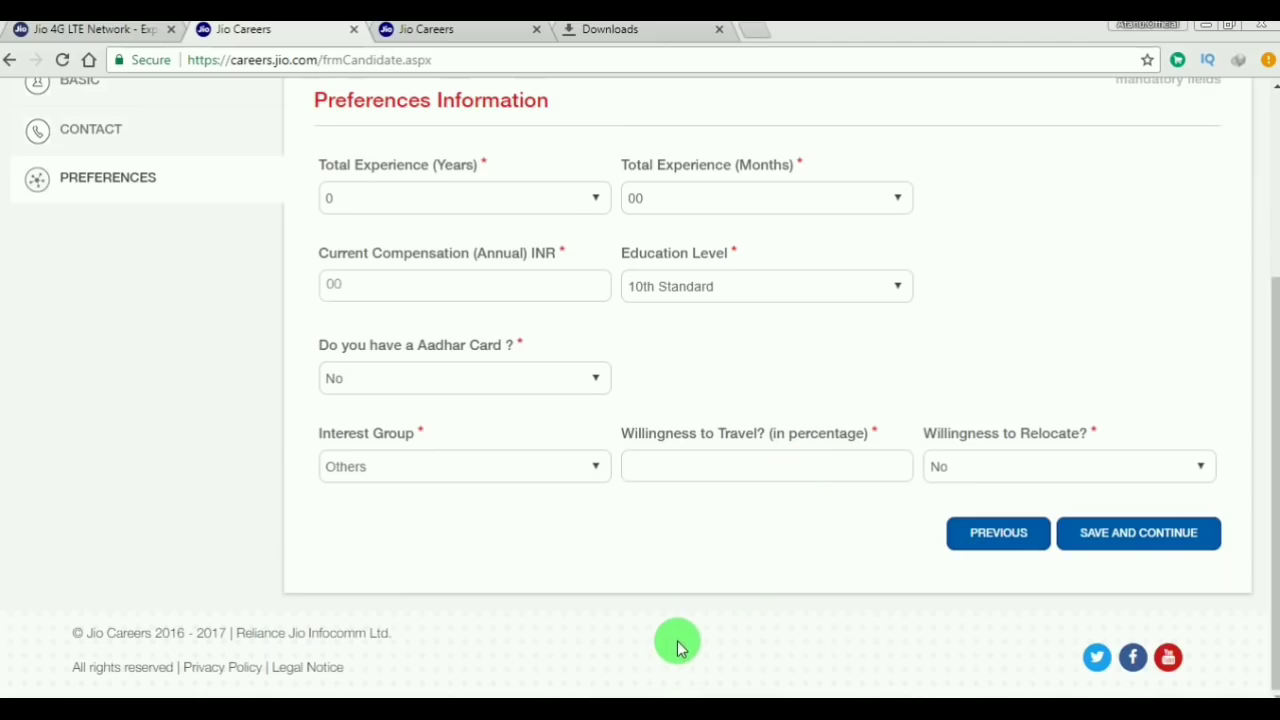
{"action": "type", "text": "10"}
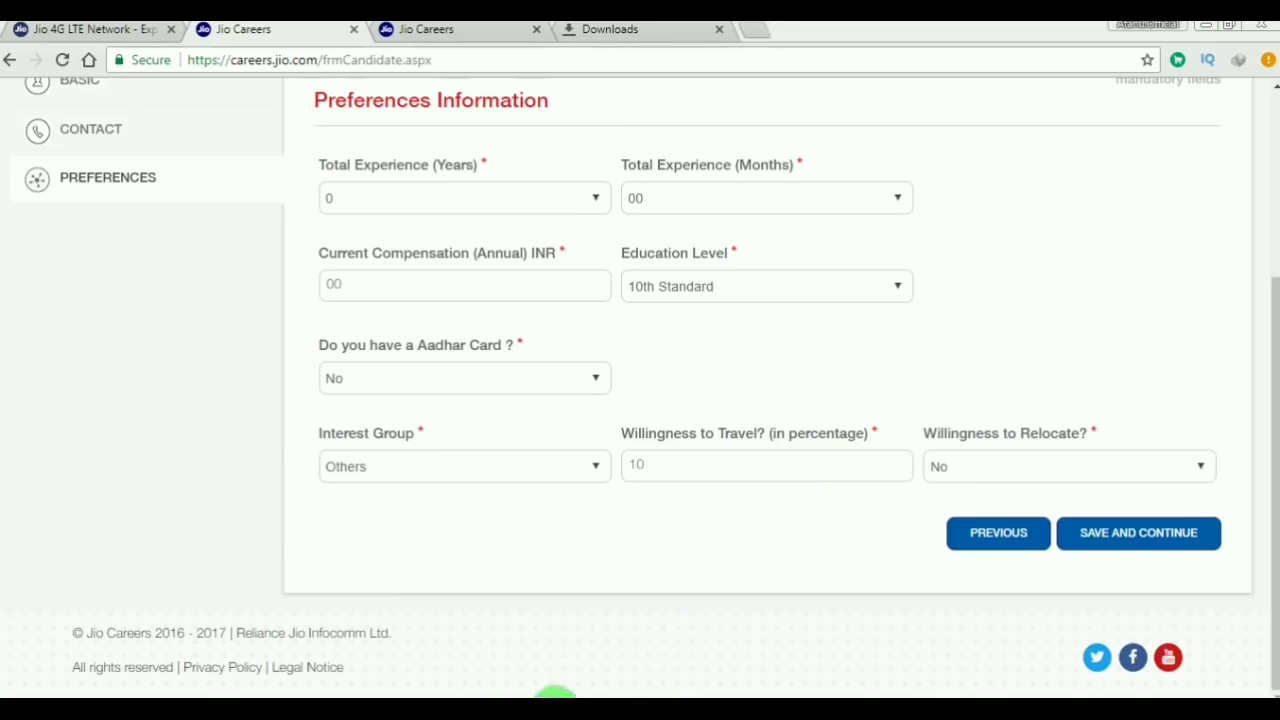
{"action": "scroll", "coordinate": [680, 440], "scroll_direction": "up", "scroll_amount": 2}
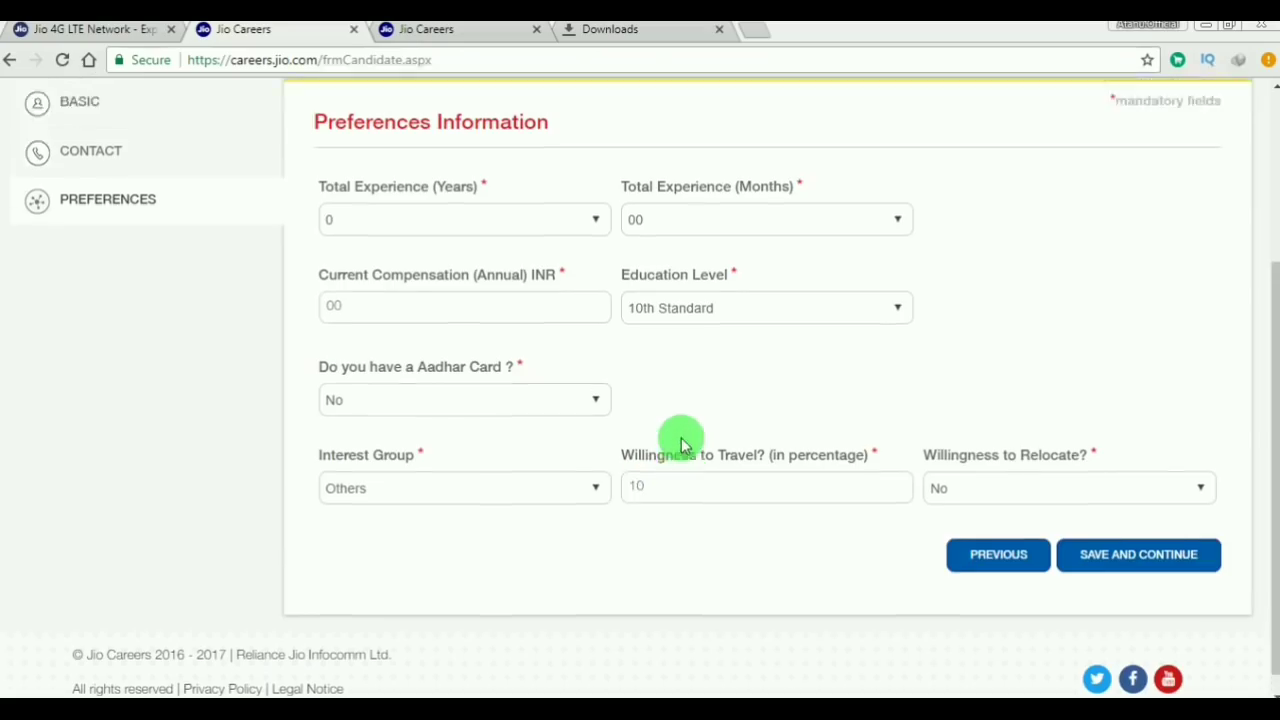
{"action": "scroll", "coordinate": [660, 592], "scroll_direction": "down", "scroll_amount": 1}
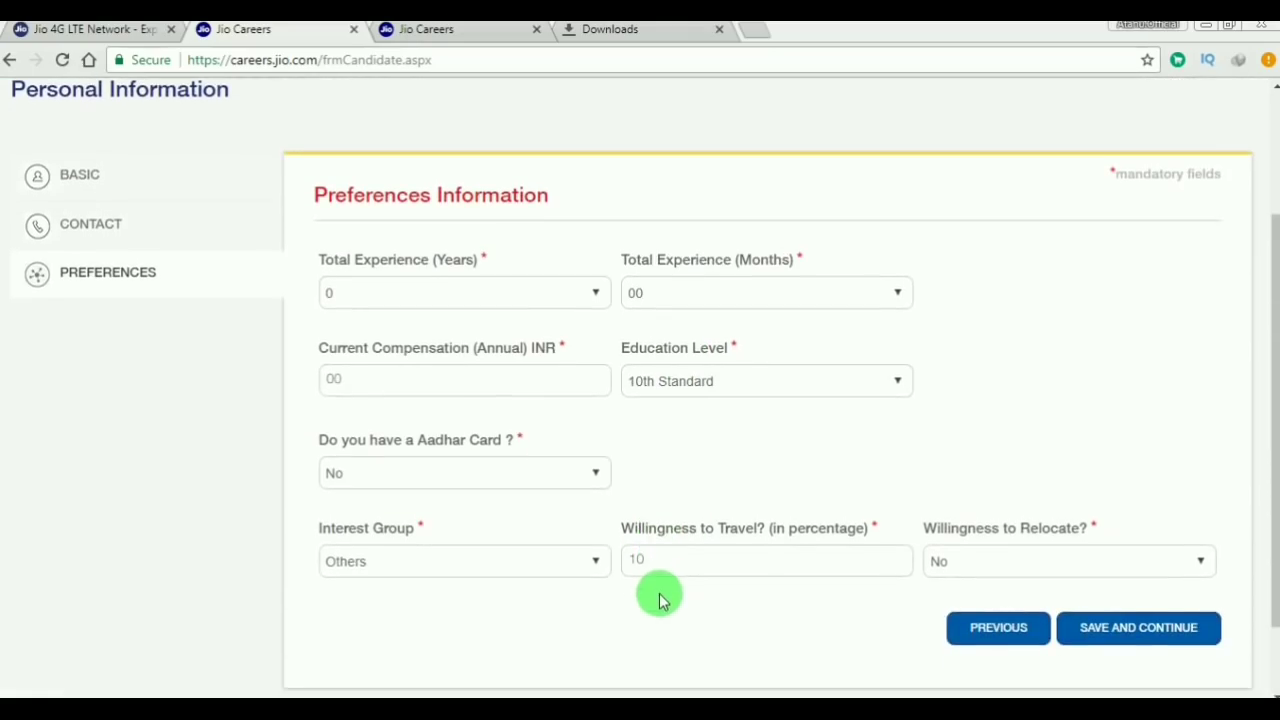
{"action": "left_click", "coordinate": [1085, 634]}
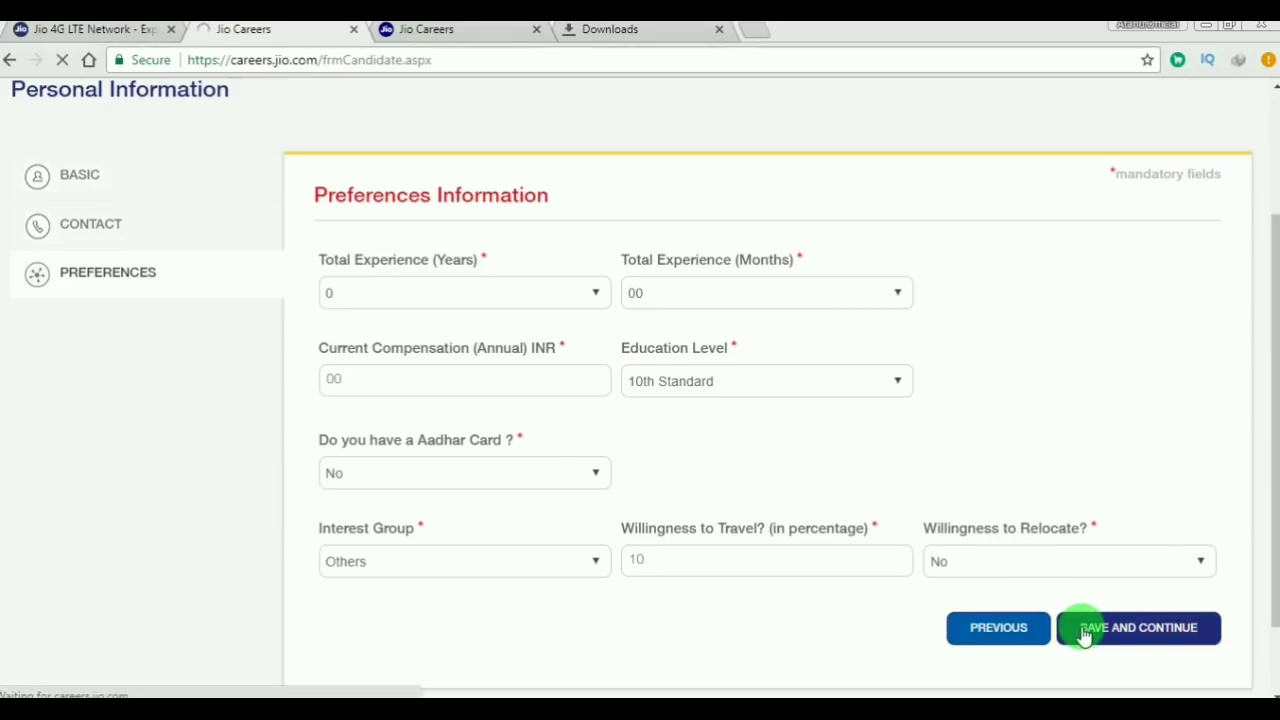
- Set the education entry's end date to 19/04/2016
{"action": "scroll", "coordinate": [1048, 500], "scroll_direction": "down", "scroll_amount": 1}
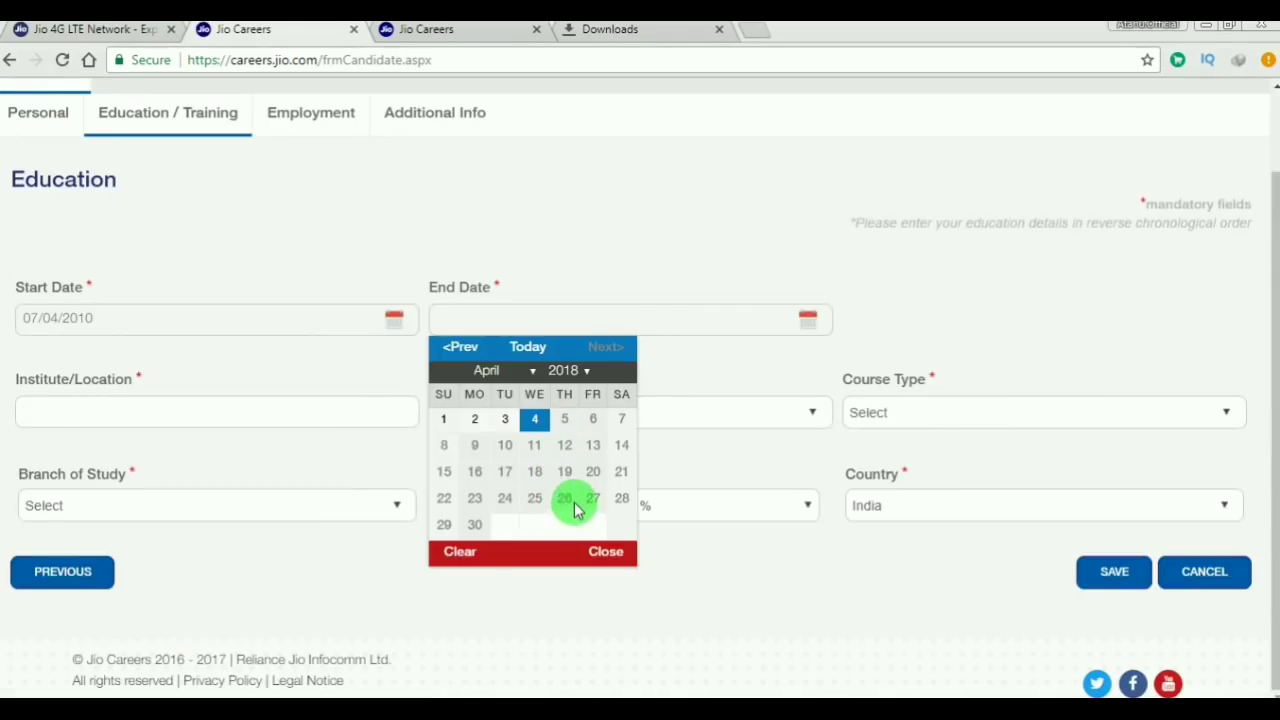
{"action": "left_click", "coordinate": [572, 370]}
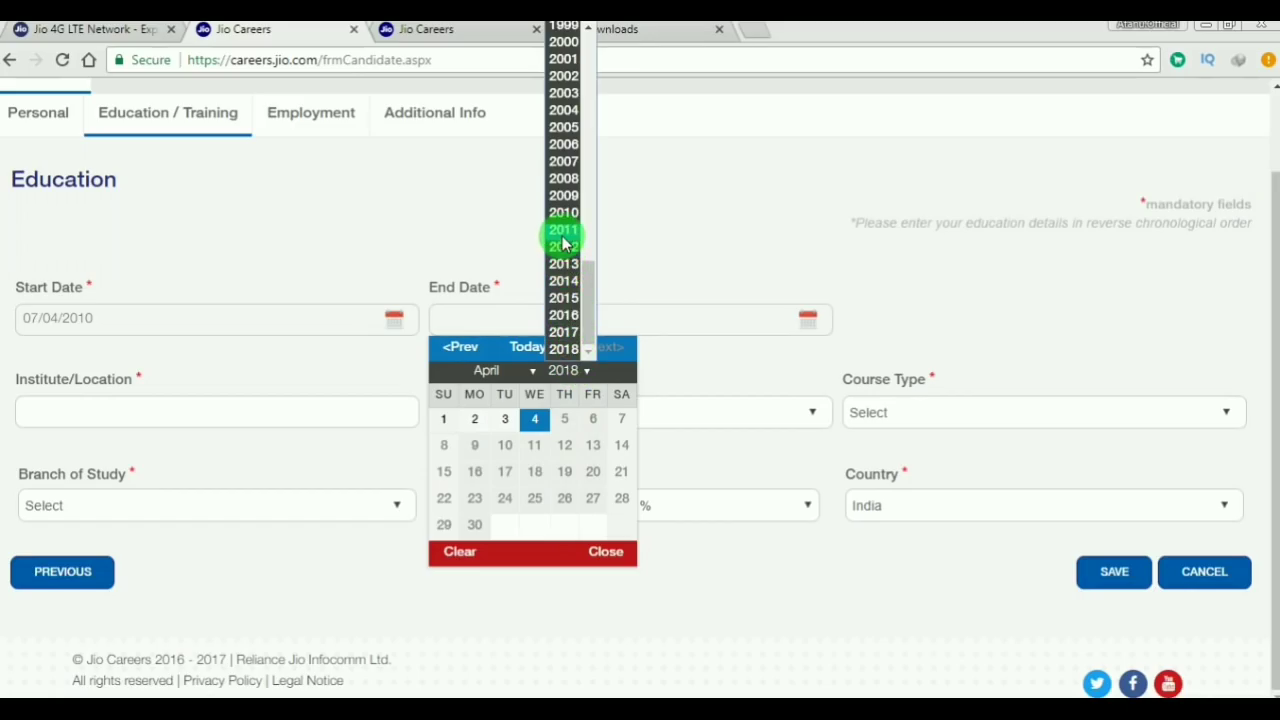
{"action": "left_click", "coordinate": [563, 314]}
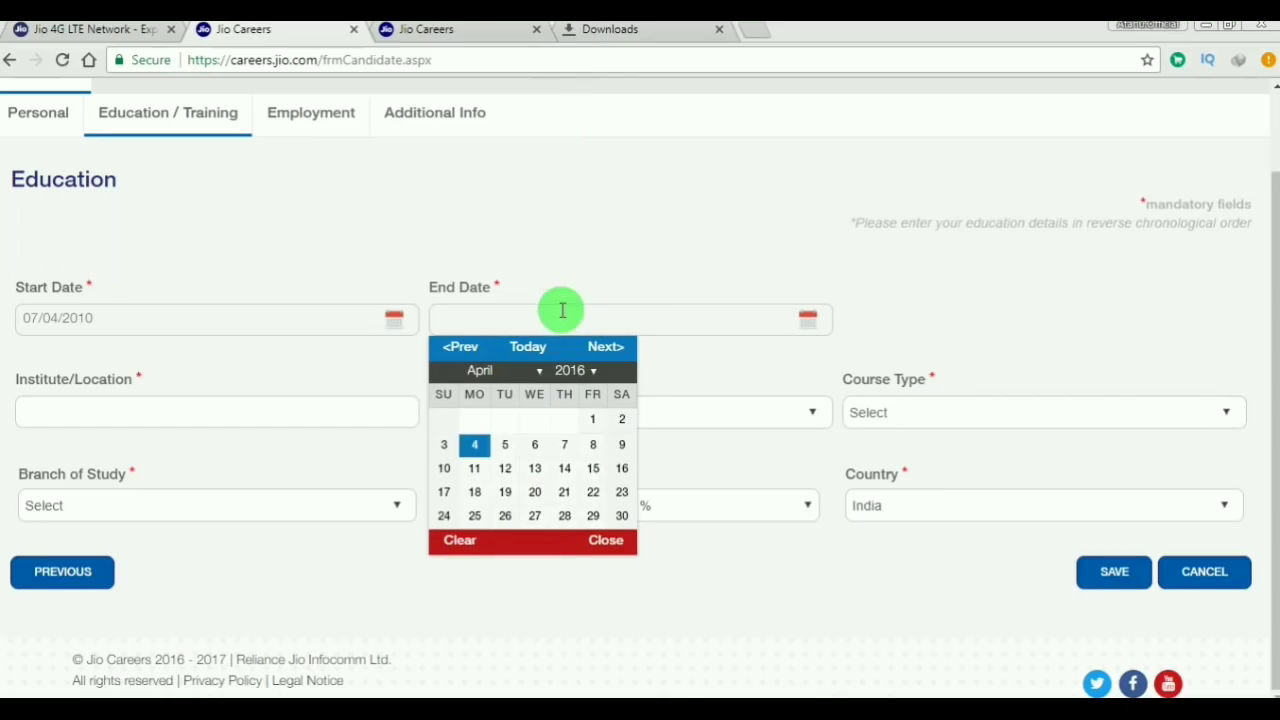
{"action": "left_click", "coordinate": [501, 500]}
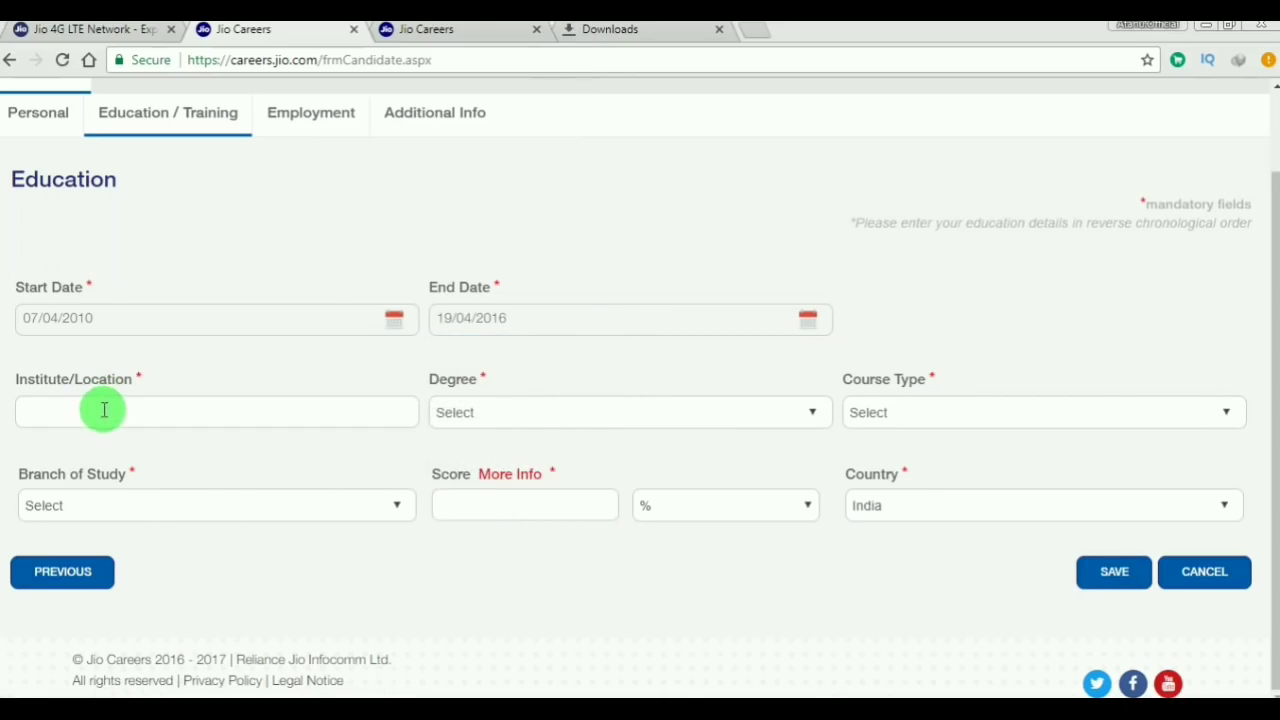
- Choose BCom as the degree for the institute xyz, save the education entry and continue to Employment
{"action": "left_click", "coordinate": [489, 422]}
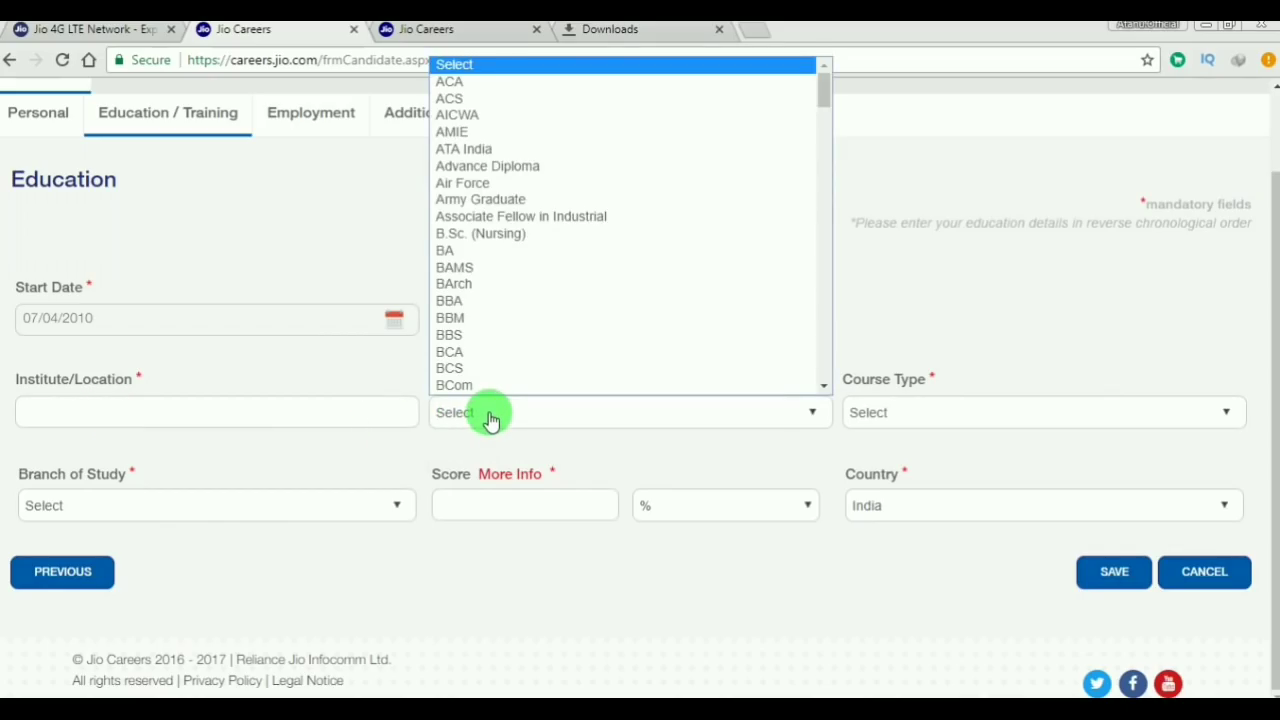
{"action": "scroll", "coordinate": [477, 302], "scroll_direction": "down", "scroll_amount": 5}
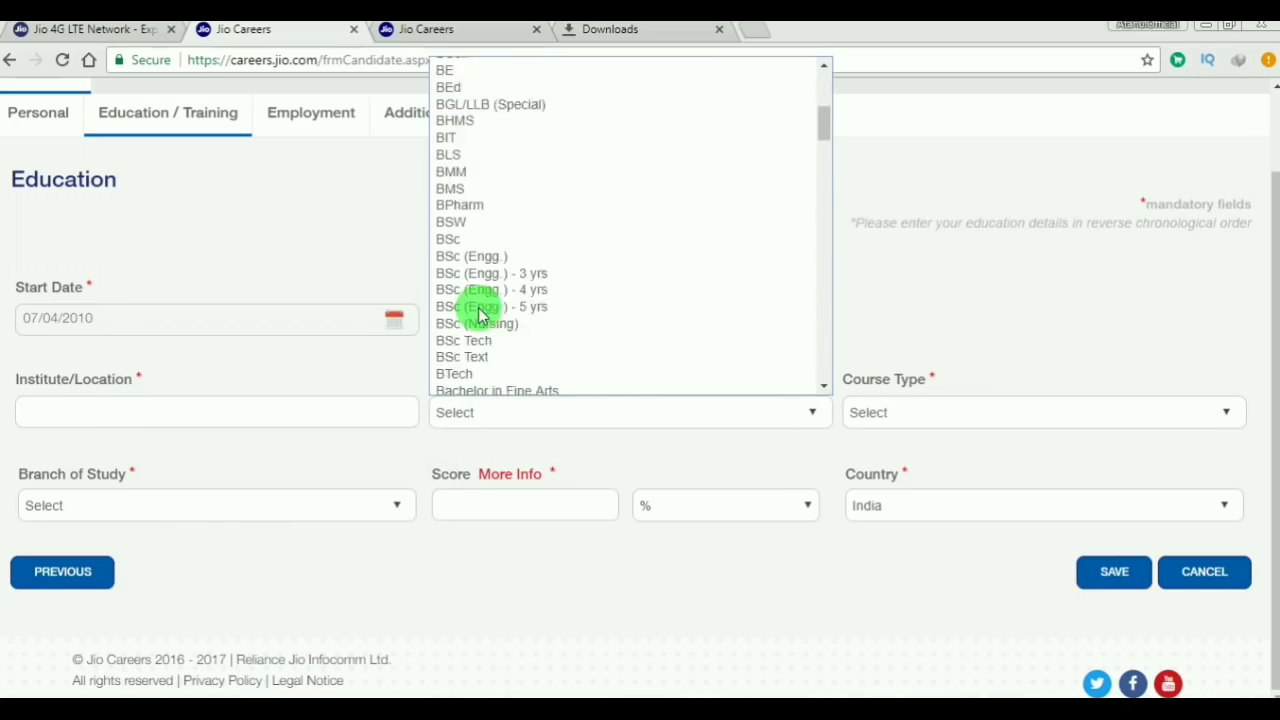
{"action": "scroll", "coordinate": [478, 314], "scroll_direction": "down", "scroll_amount": 15}
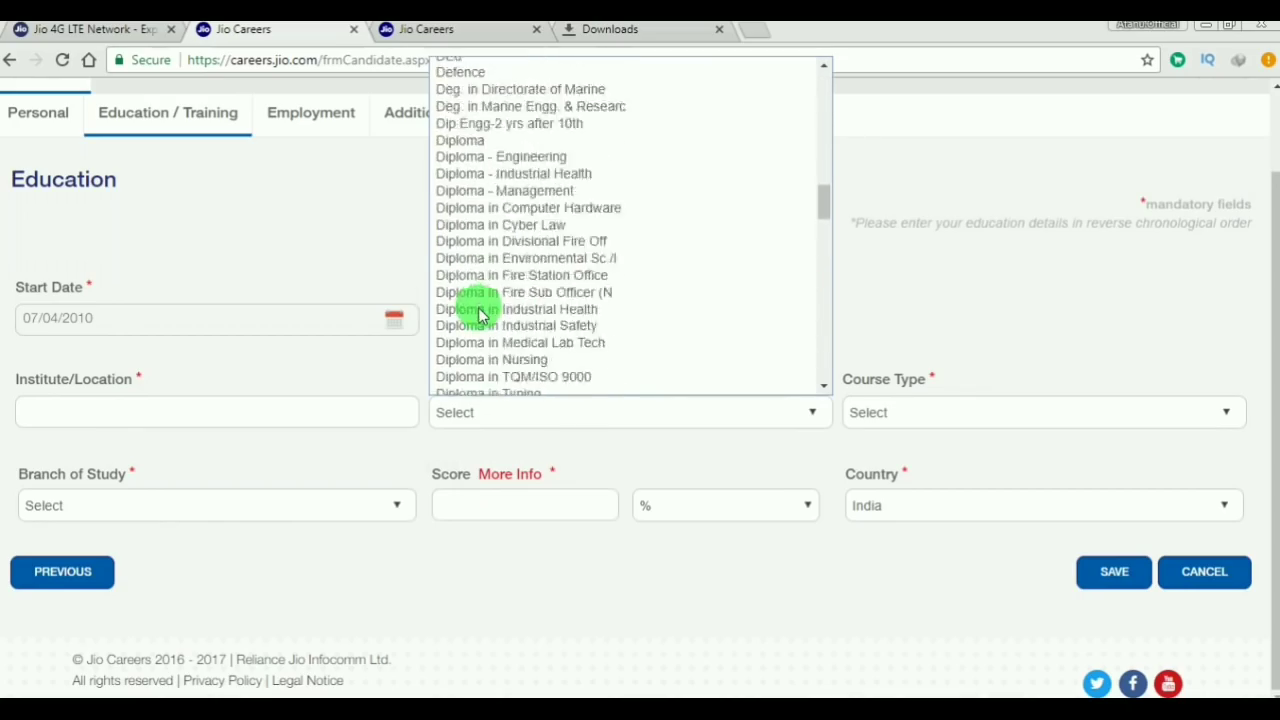
{"action": "scroll", "coordinate": [479, 315], "scroll_direction": "down", "scroll_amount": 10}
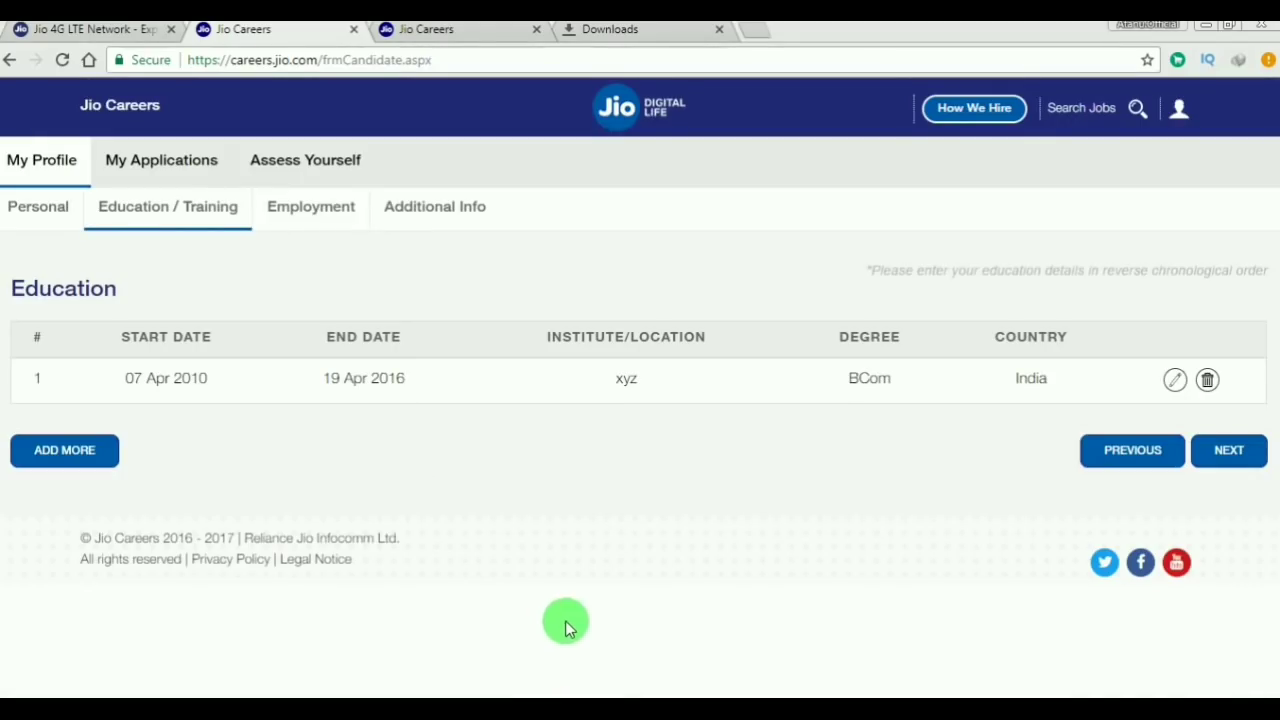
{"action": "left_click", "coordinate": [1255, 457]}
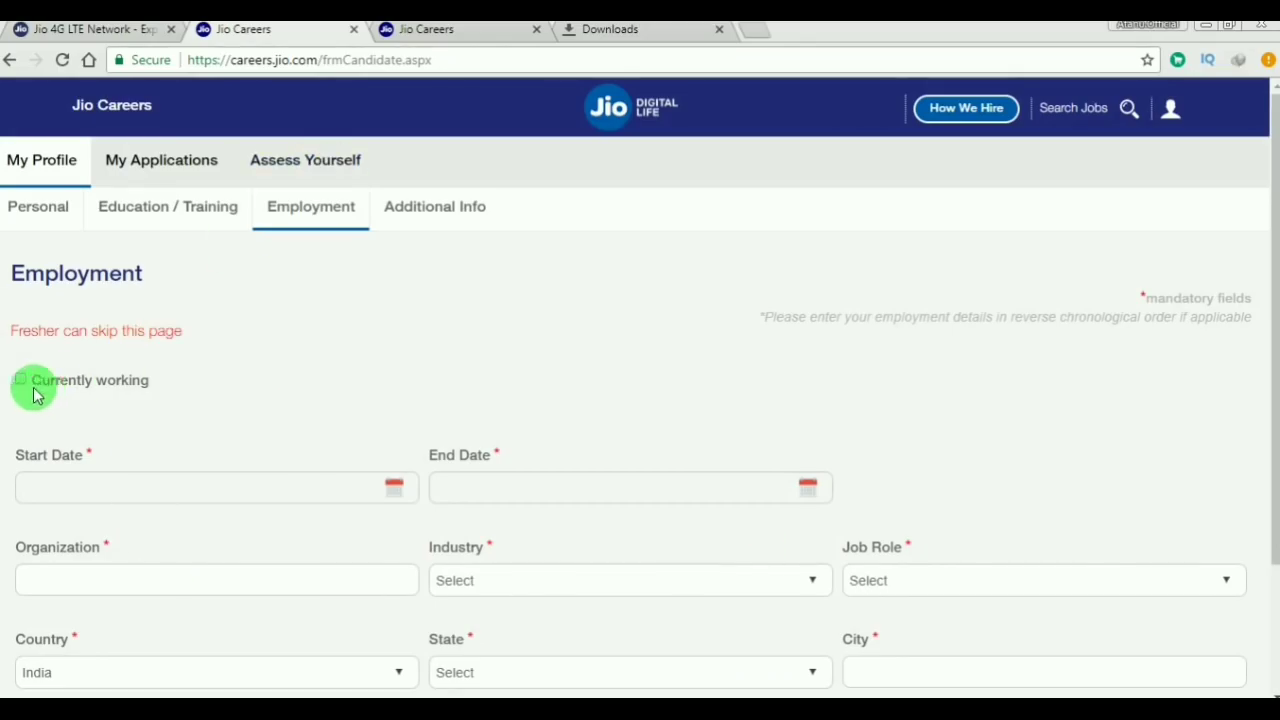
- Try to save the blank Employment form, and skip it to go on to Additional Info
{"action": "scroll", "coordinate": [214, 374], "scroll_direction": "down", "scroll_amount": 1}
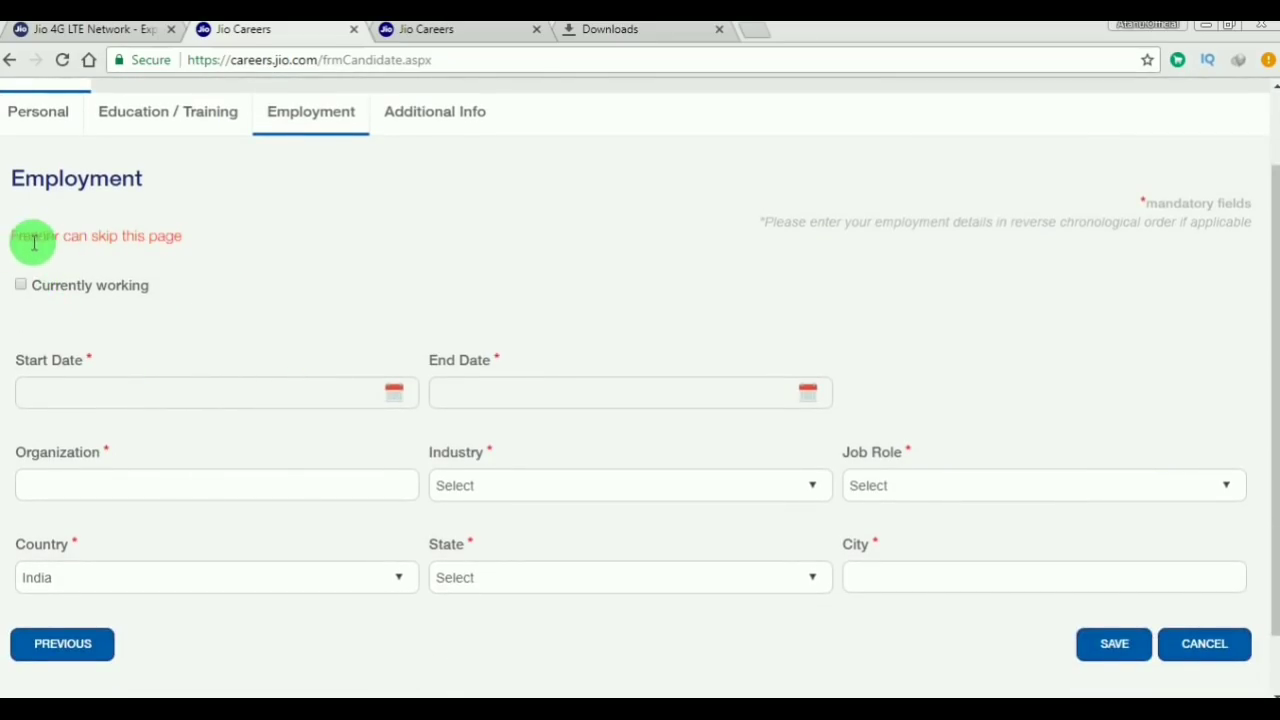
{"action": "left_click_drag", "start_coordinate": [15, 236], "coordinate": [175, 238]}
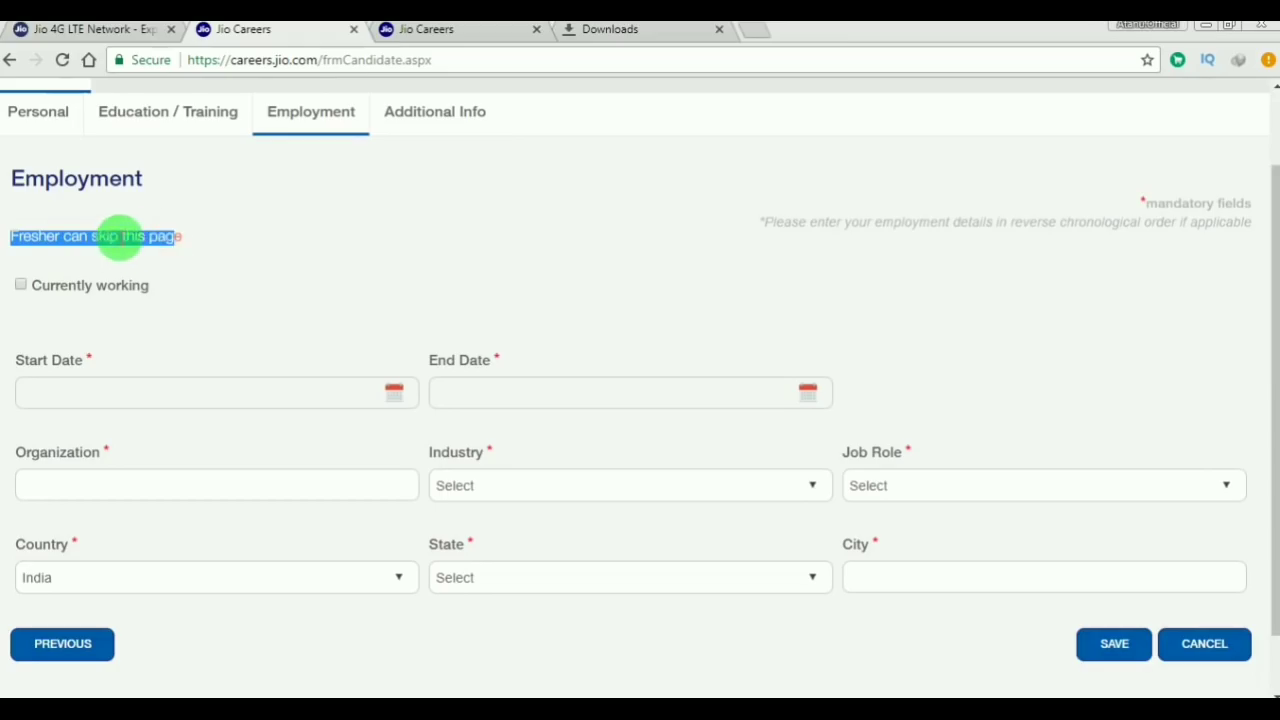
{"action": "left_click", "coordinate": [1026, 351]}
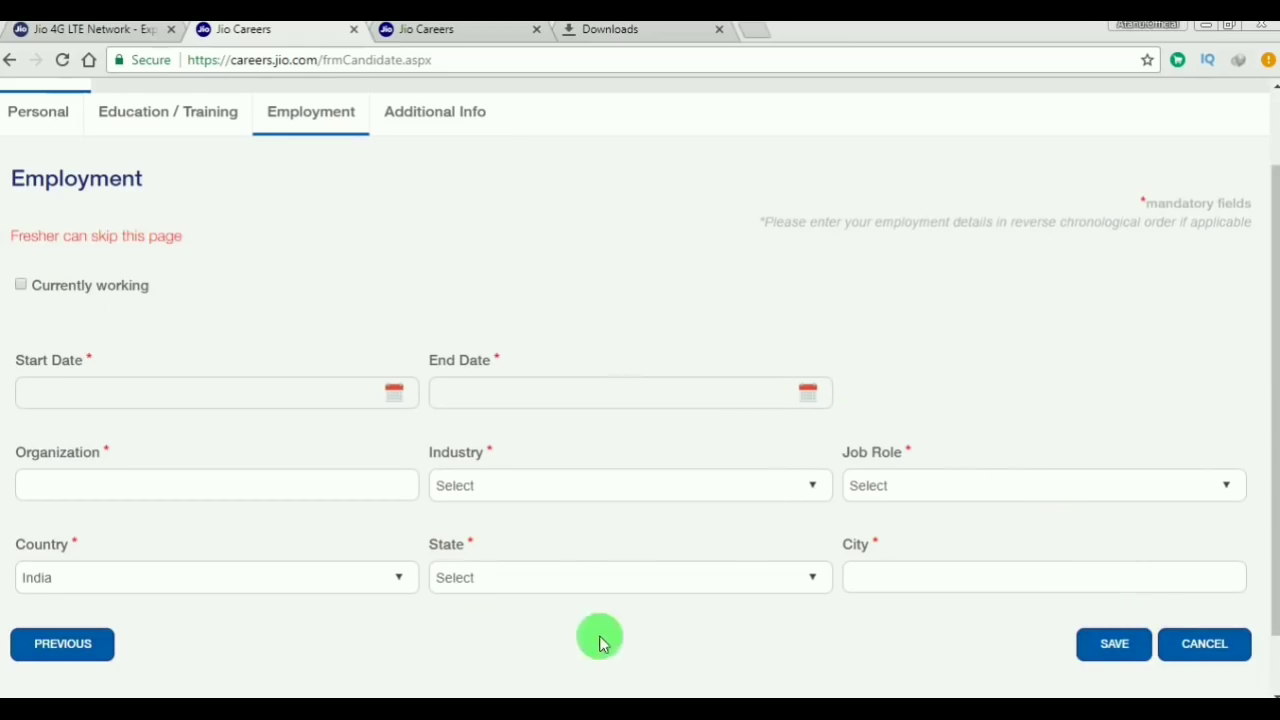
{"action": "left_click", "coordinate": [1110, 648]}
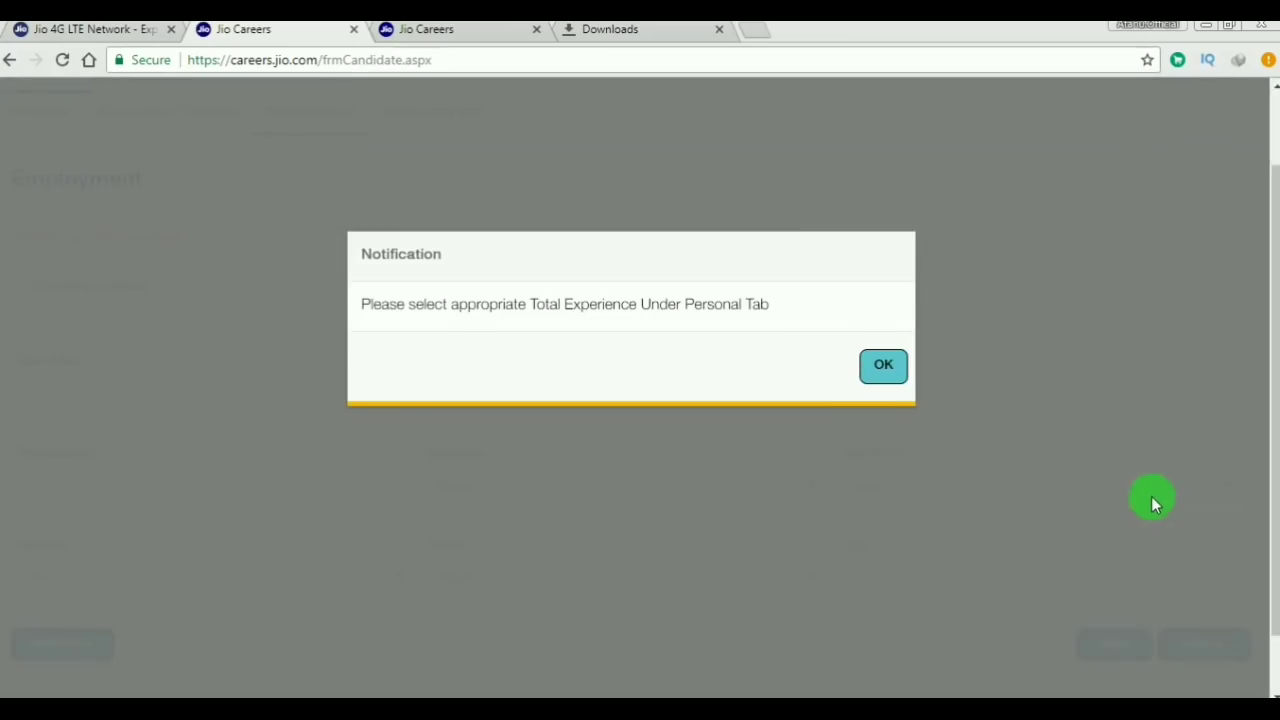
{"action": "left_click", "coordinate": [891, 376]}
{"action": "scroll", "coordinate": [894, 378], "scroll_direction": "down", "scroll_amount": 1}
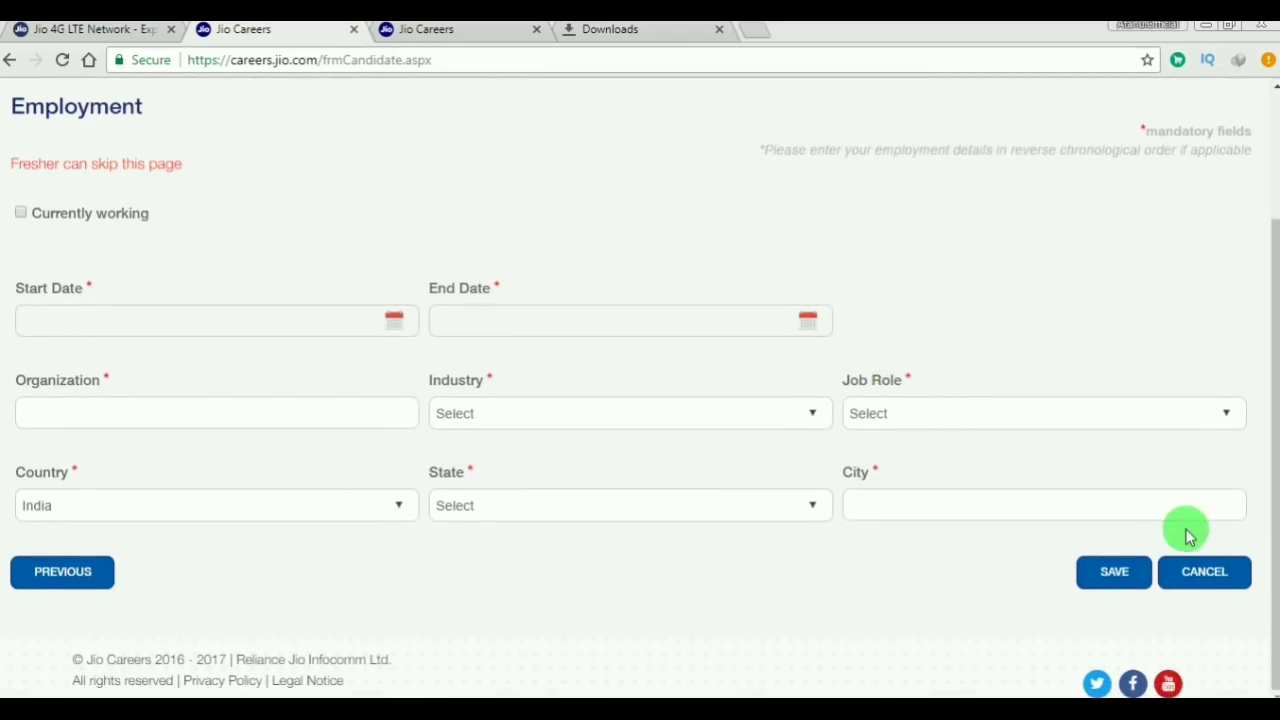
{"action": "scroll", "coordinate": [1195, 541], "scroll_direction": "up", "scroll_amount": 2}
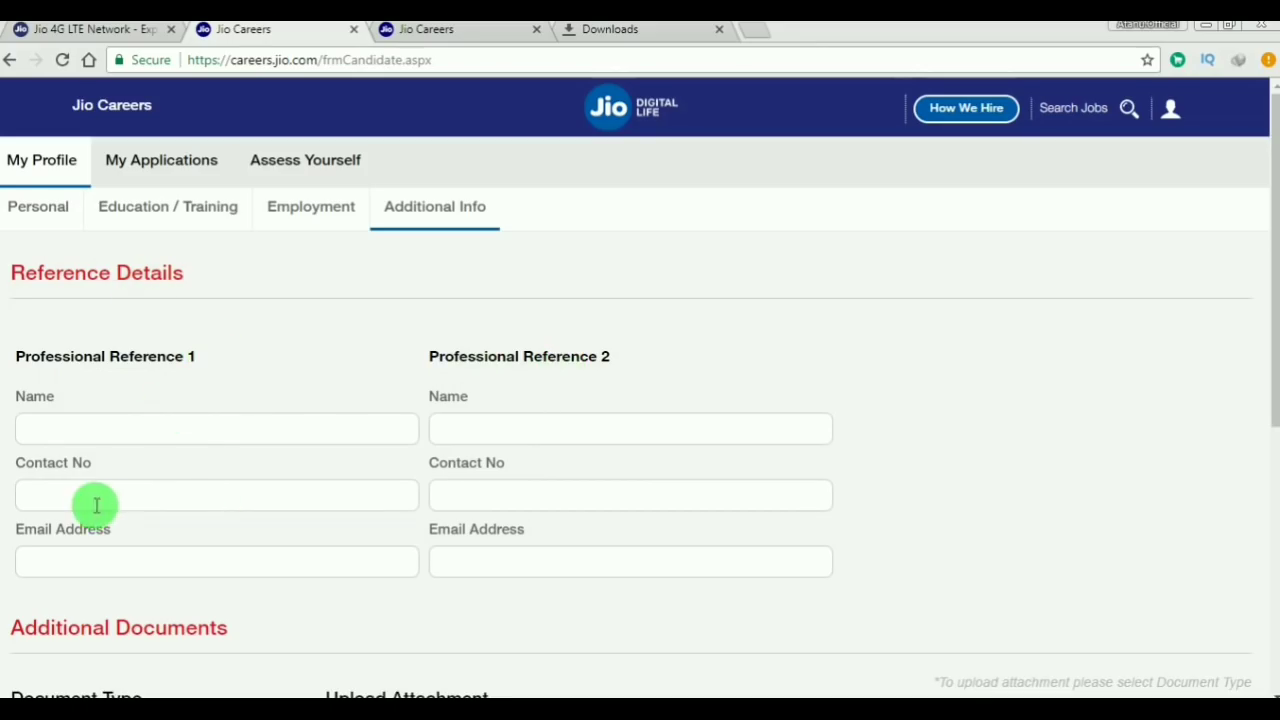
- Select Passport Size Photograph as the additional document type and upload the file nea (1).jpg
{"action": "scroll", "coordinate": [563, 466], "scroll_direction": "down", "scroll_amount": 2}
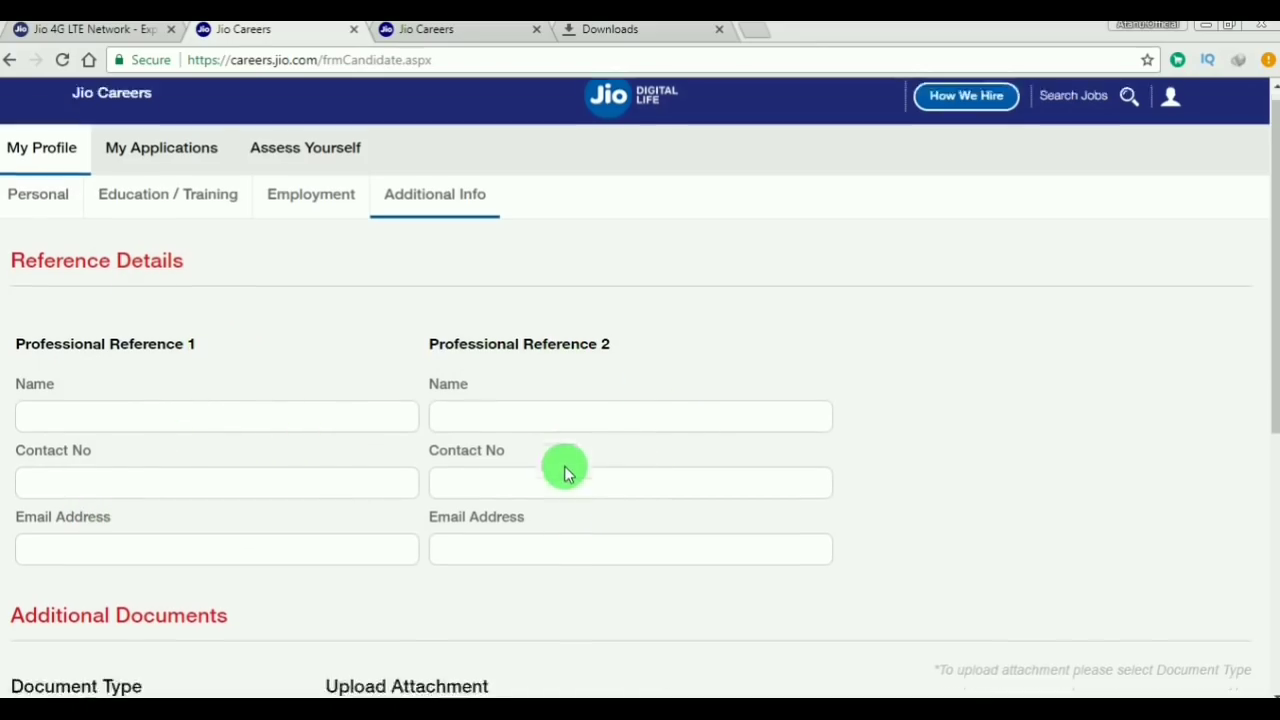
{"action": "scroll", "coordinate": [564, 465], "scroll_direction": "down", "scroll_amount": 2}
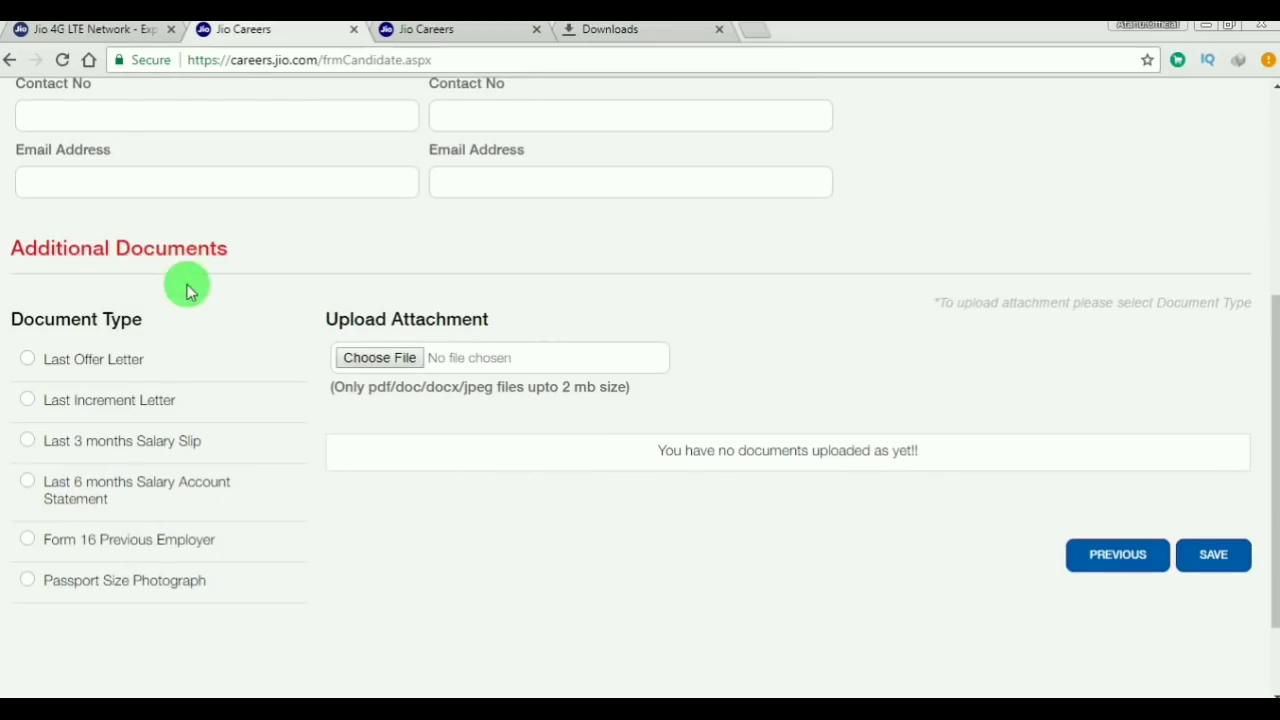
{"action": "left_click", "coordinate": [29, 403]}
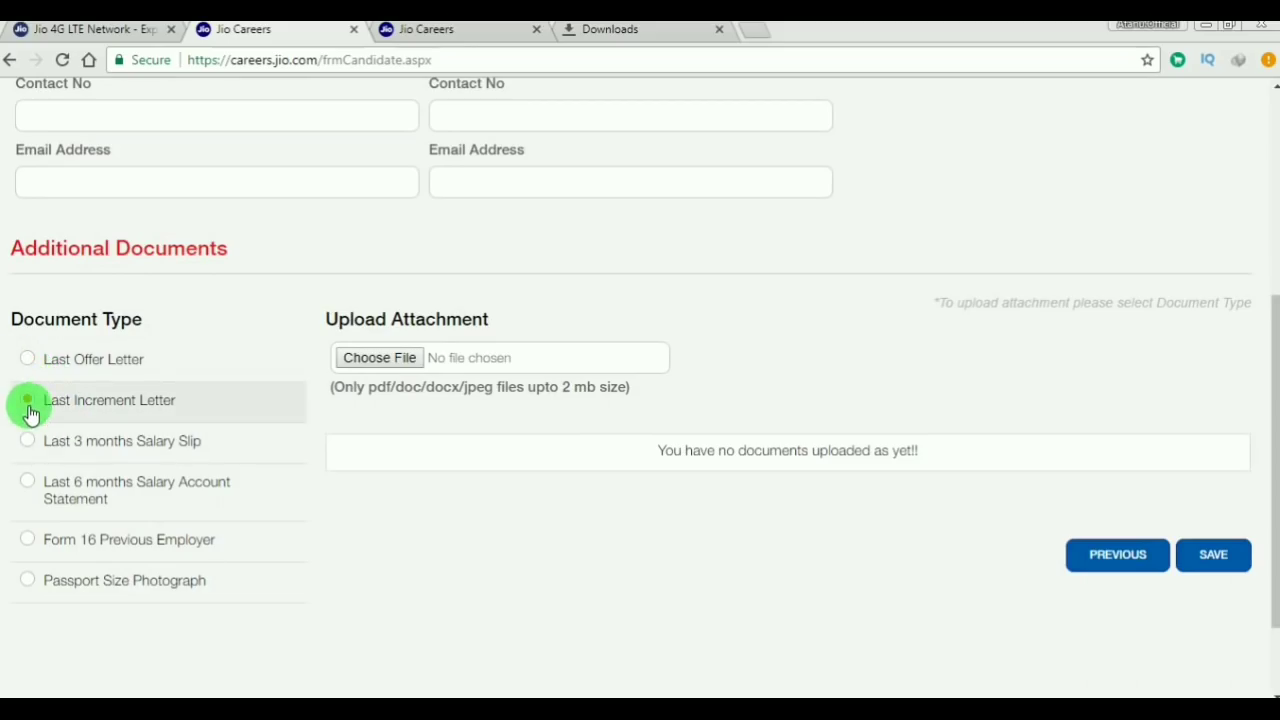
{"action": "left_click", "coordinate": [46, 500]}
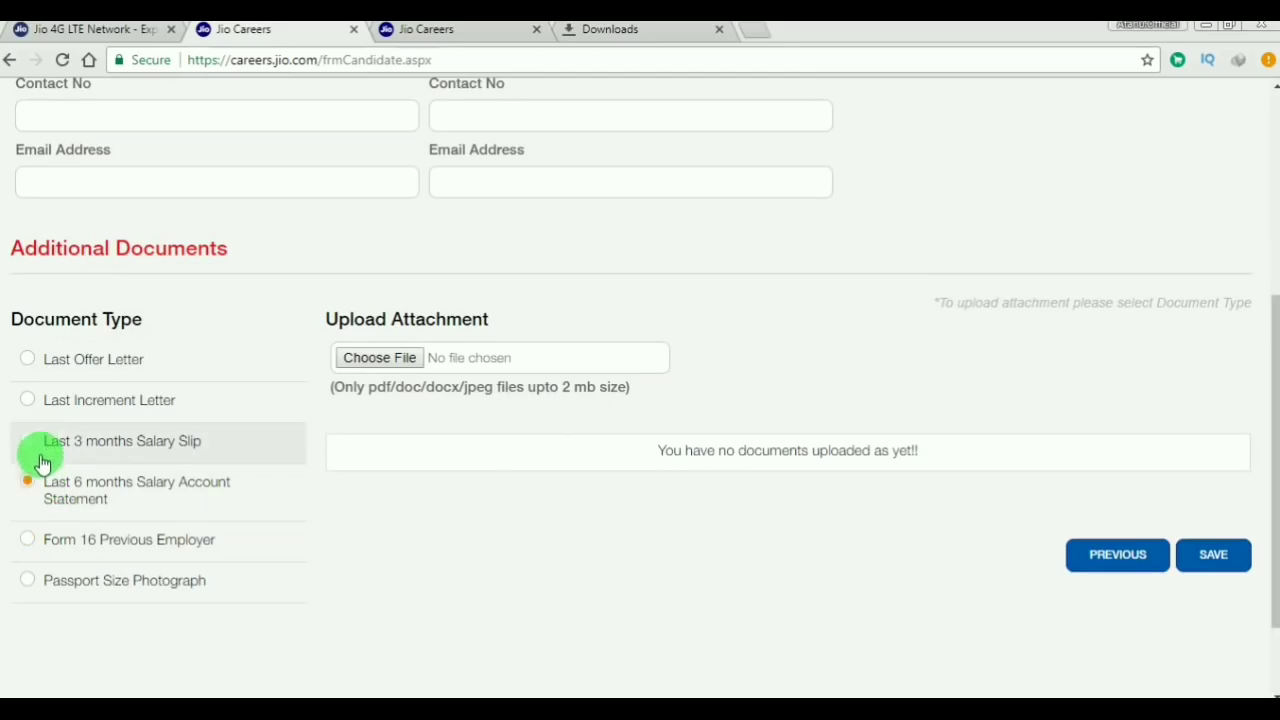
{"action": "left_click", "coordinate": [36, 416]}
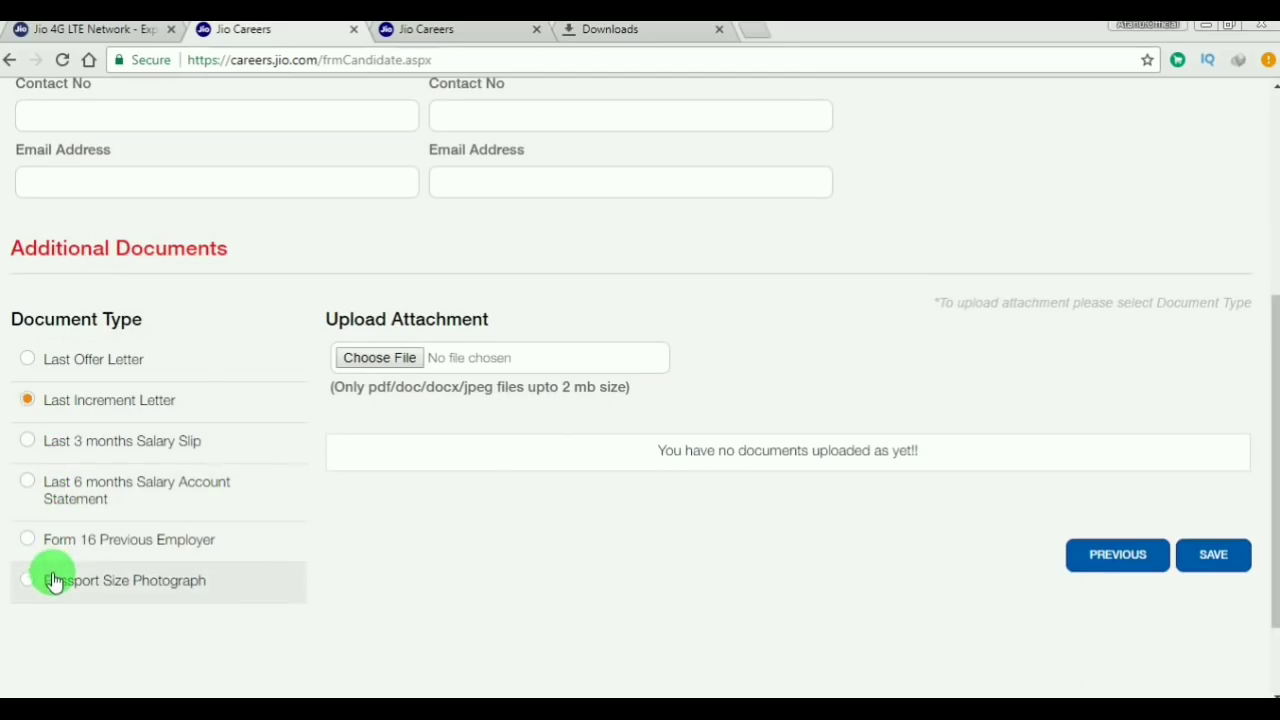
{"action": "left_click", "coordinate": [54, 545]}
{"action": "left_click", "coordinate": [51, 488]}
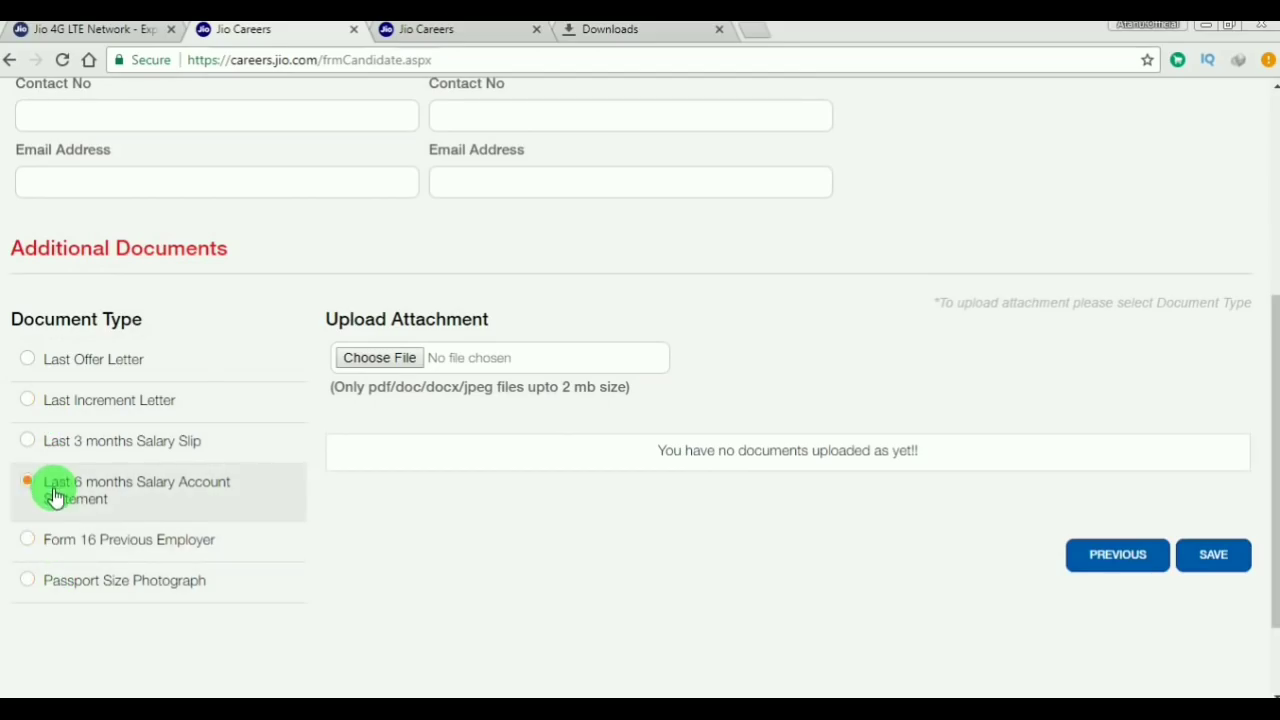
{"action": "left_click", "coordinate": [60, 585]}
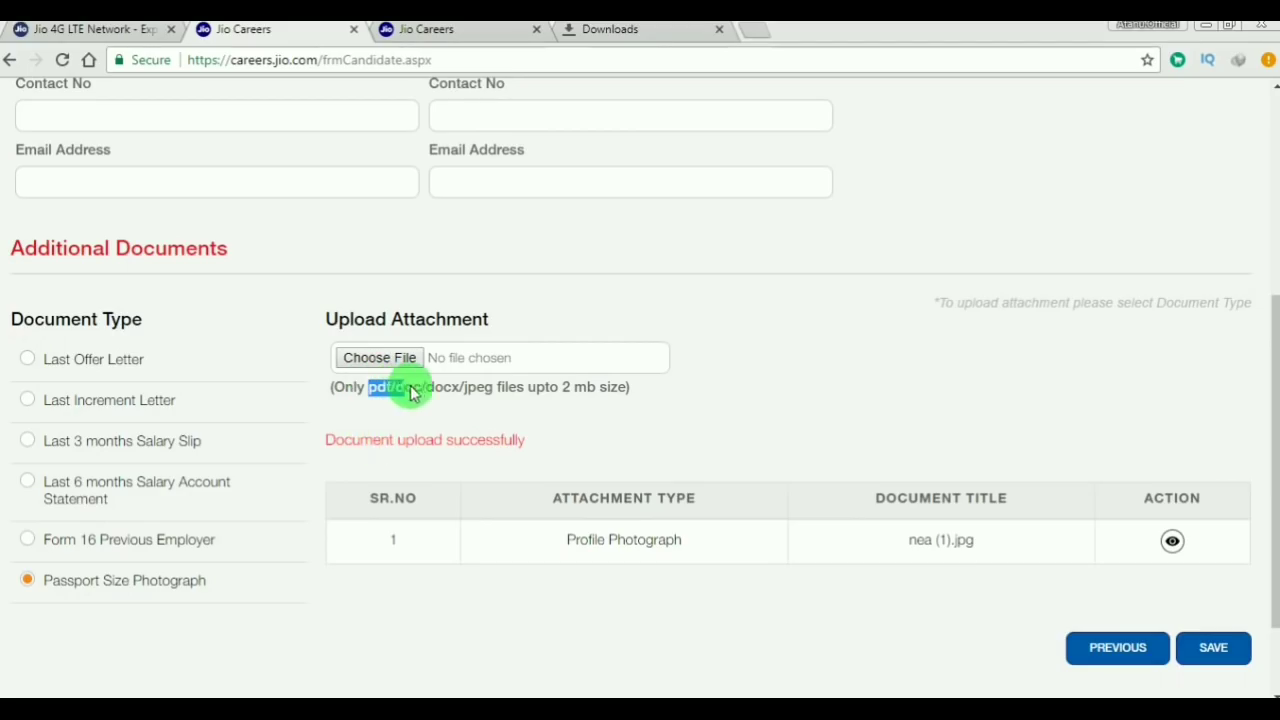
- Save the additional information to submit the profile, and read the notification
{"action": "left_click_drag", "start_coordinate": [413, 392], "coordinate": [505, 390]}
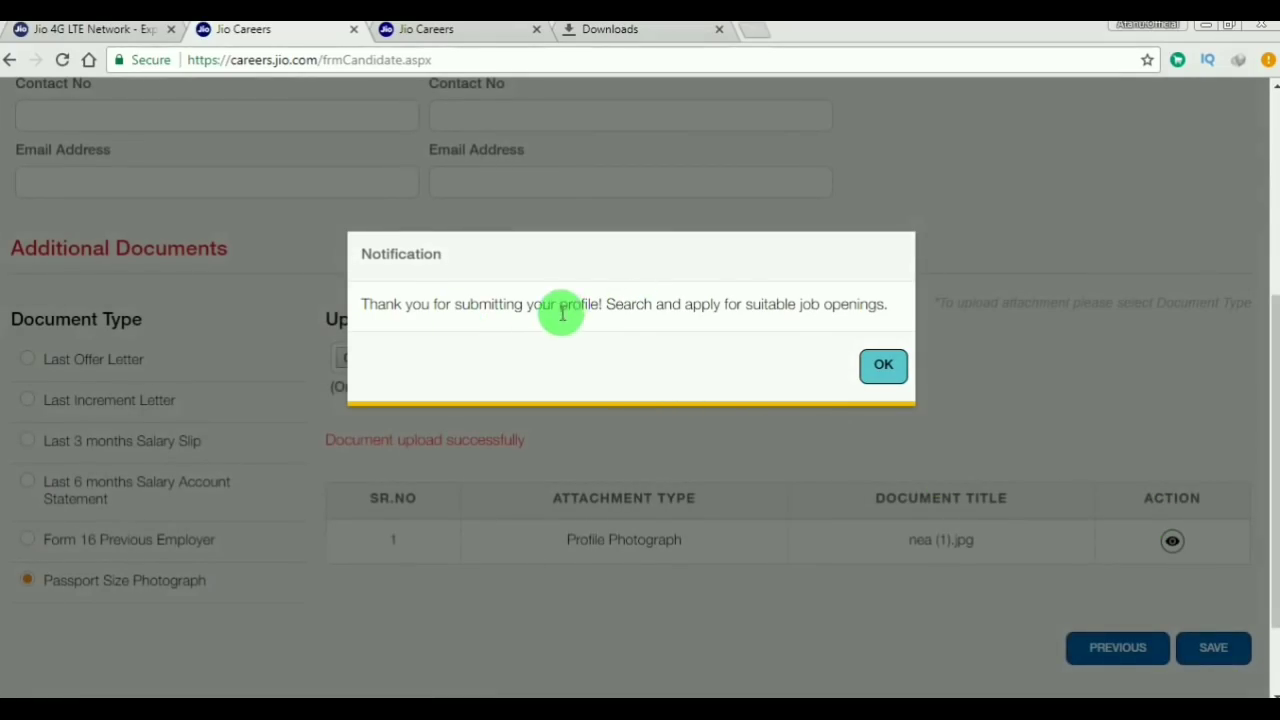
{"action": "left_click_drag", "start_coordinate": [560, 312], "coordinate": [806, 328]}
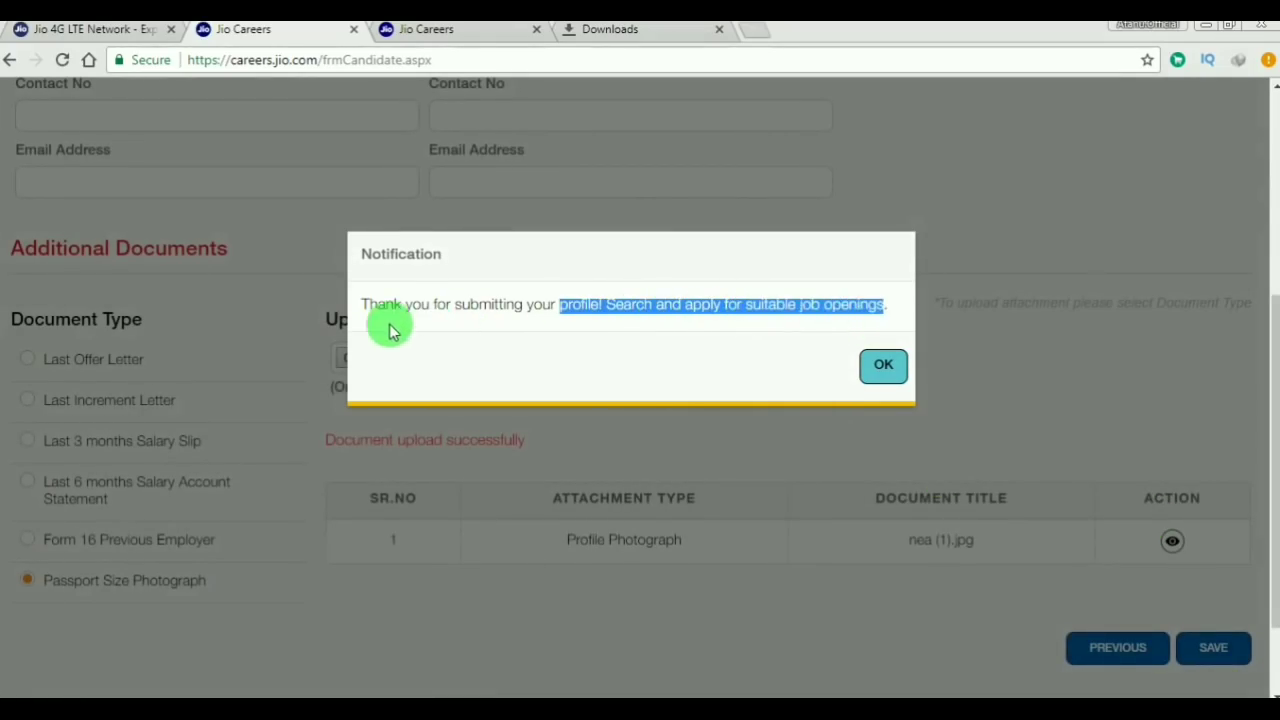
{"action": "left_click_drag", "start_coordinate": [370, 316], "coordinate": [615, 322]}
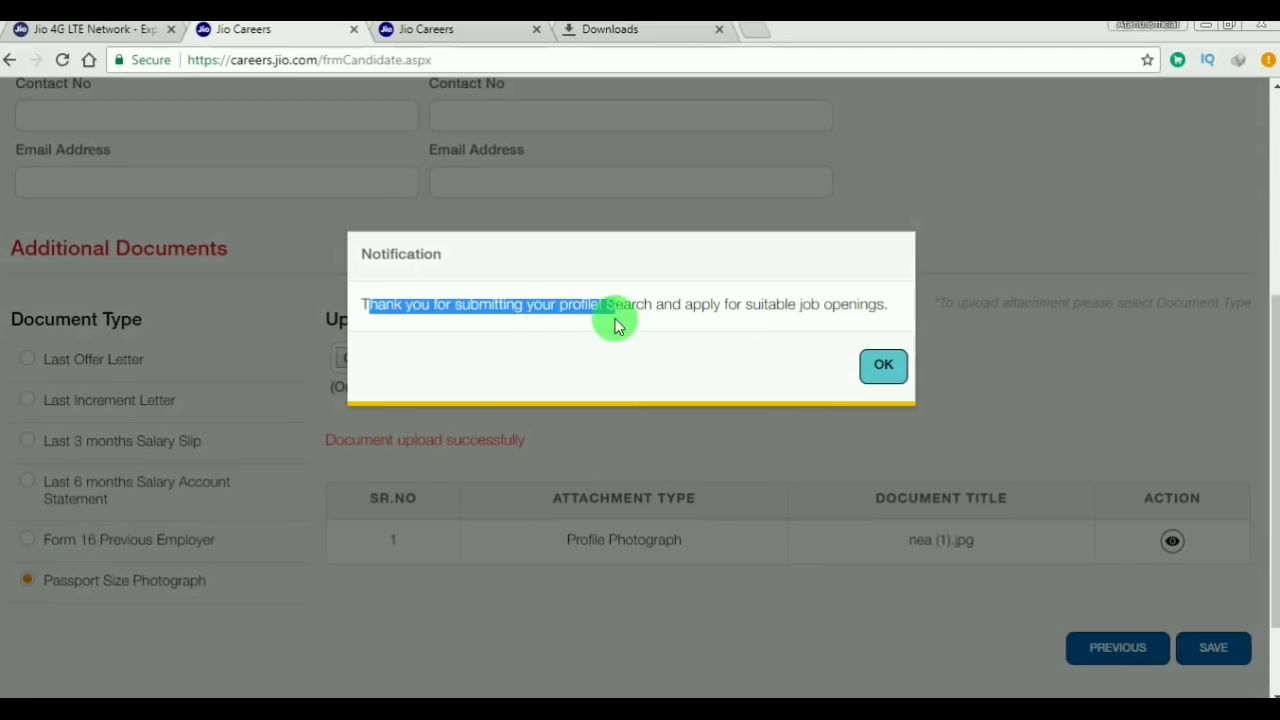
- Acknowledge the profile submission notification and open the Sales and Distribution category from the featured job categories
{"action": "left_click_drag", "start_coordinate": [710, 322], "coordinate": [890, 322]}
{"action": "left_click", "coordinate": [884, 365]}
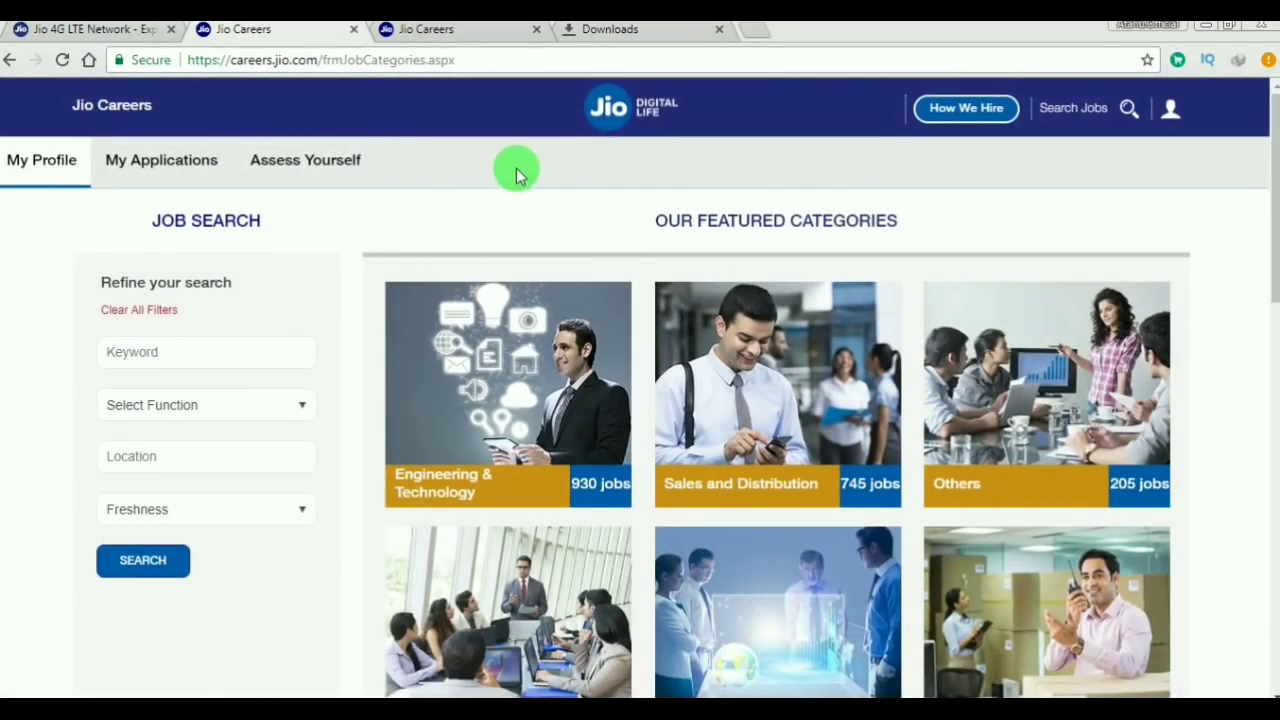
{"action": "scroll", "coordinate": [578, 240], "scroll_direction": "down", "scroll_amount": 2}
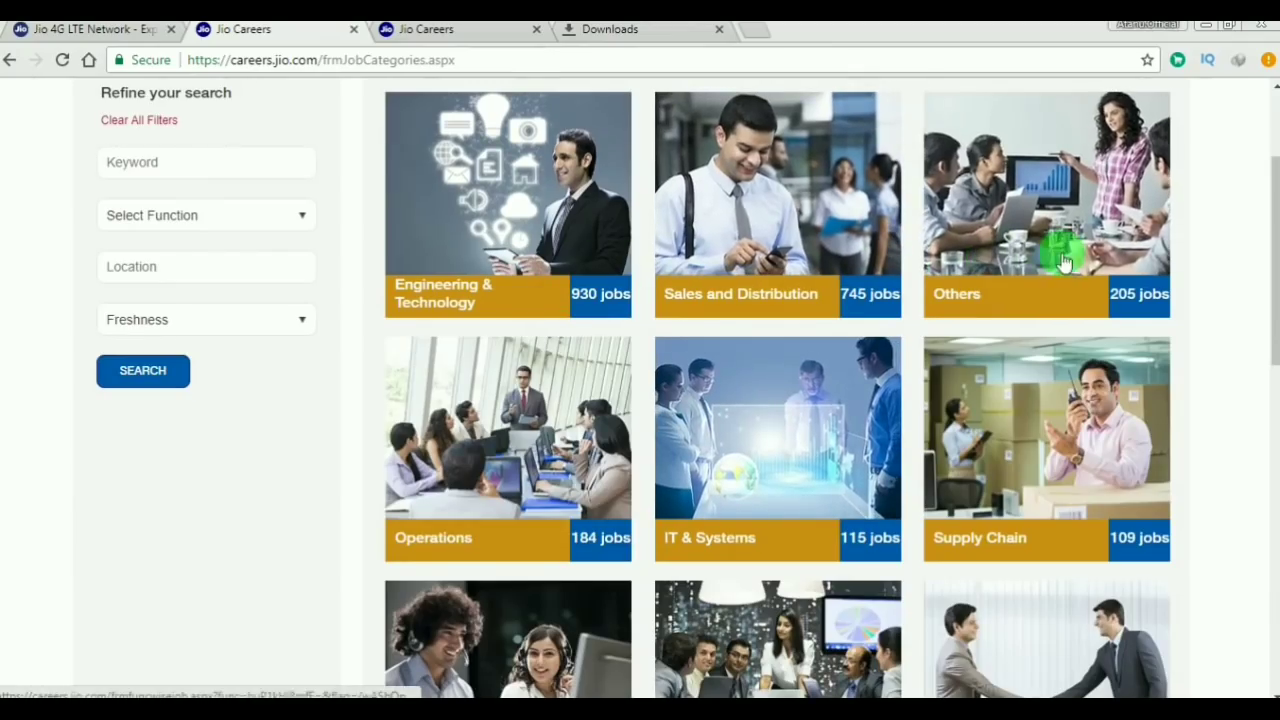
{"action": "scroll", "coordinate": [923, 420], "scroll_direction": "down", "scroll_amount": 3}
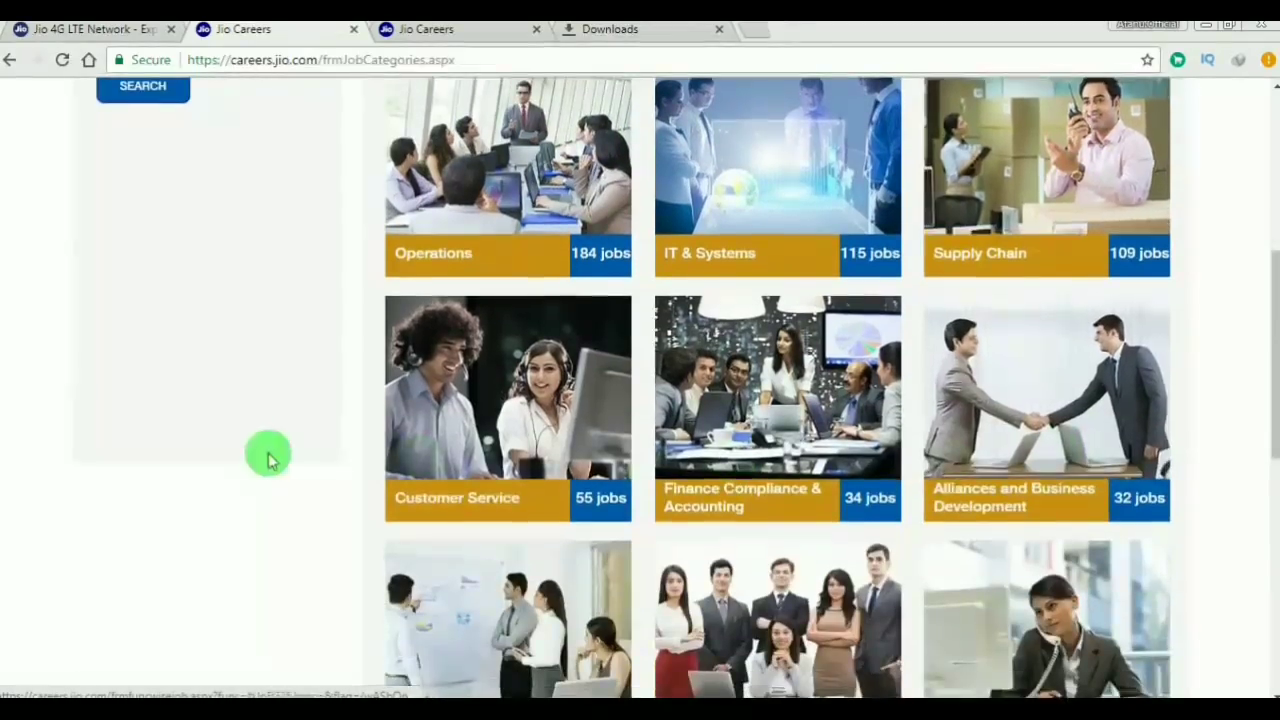
{"action": "scroll", "coordinate": [990, 390], "scroll_direction": "down", "scroll_amount": 3}
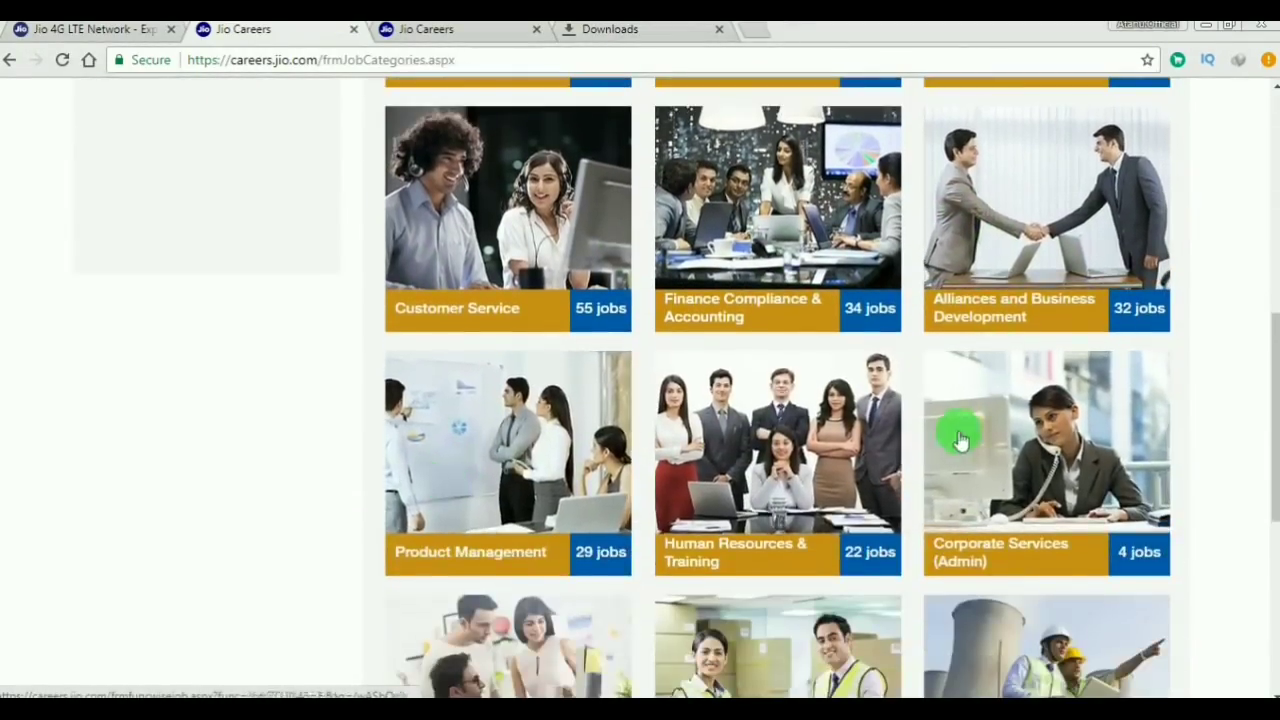
{"action": "scroll", "coordinate": [1065, 425], "scroll_direction": "down", "scroll_amount": 2}
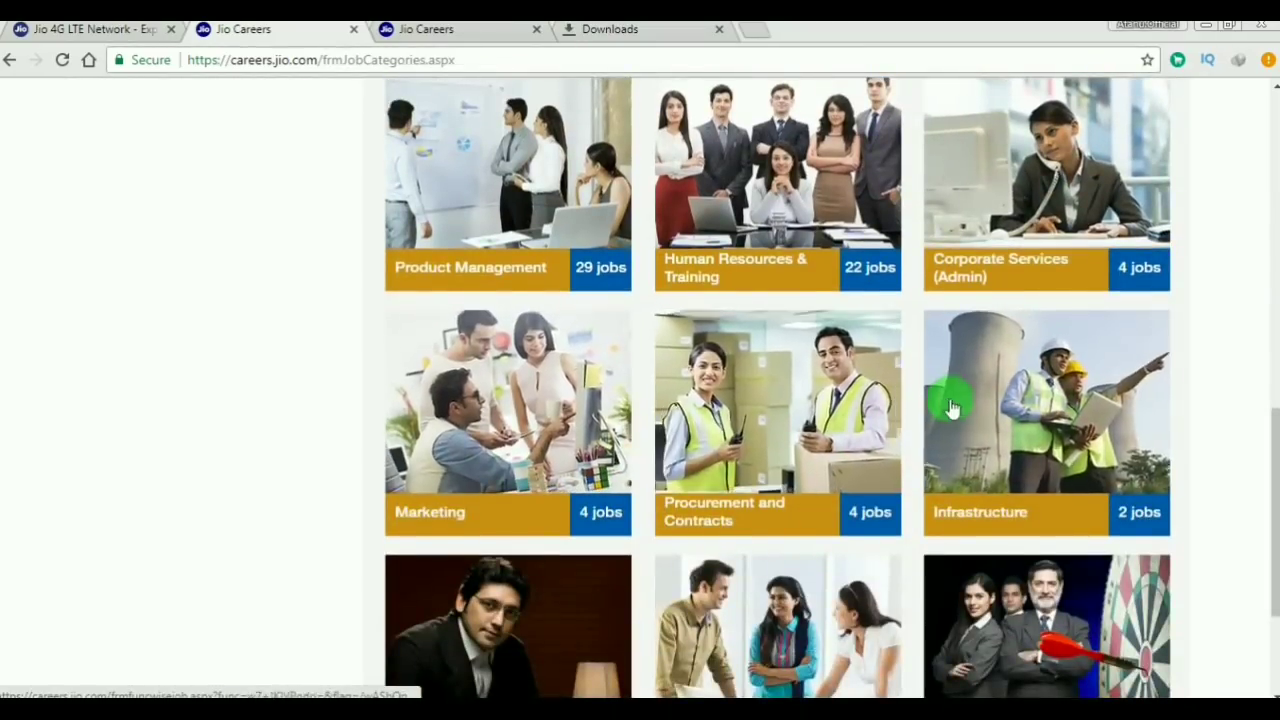
{"action": "scroll", "coordinate": [530, 408], "scroll_direction": "down", "scroll_amount": 2}
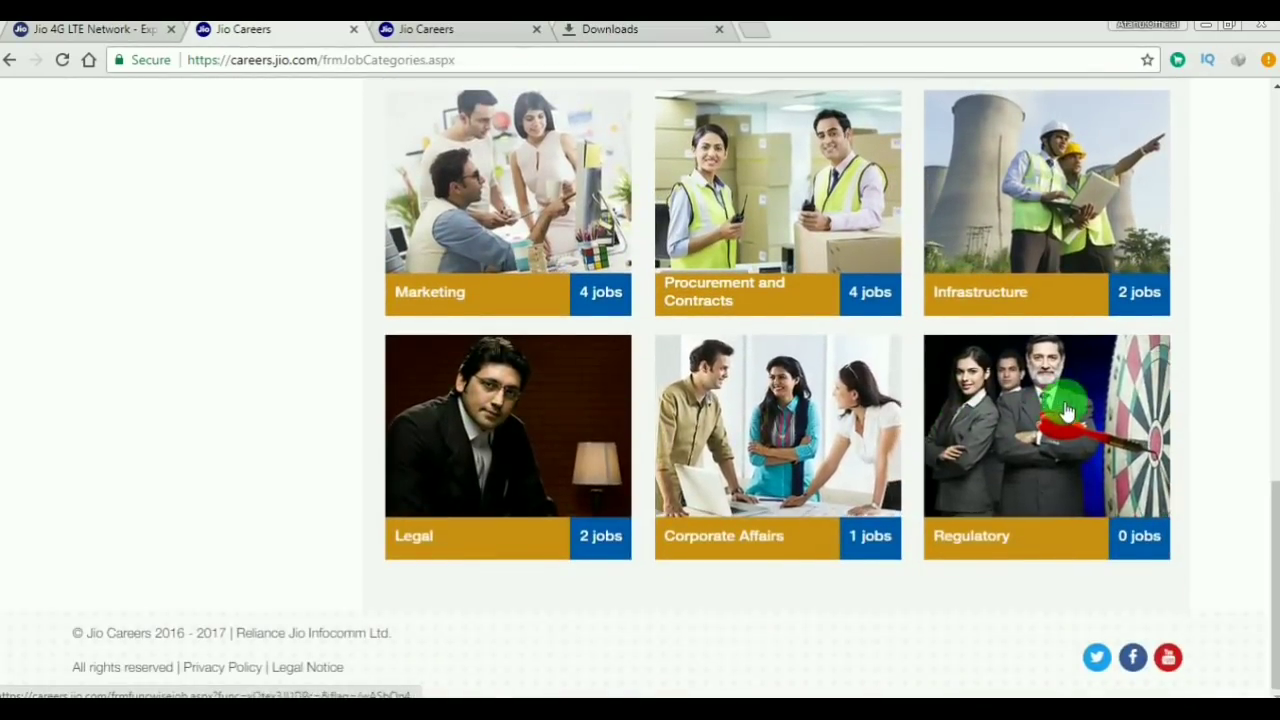
{"action": "scroll", "coordinate": [1052, 398], "scroll_direction": "up", "scroll_amount": 3}
{"action": "scroll", "coordinate": [1051, 390], "scroll_direction": "up", "scroll_amount": 6}
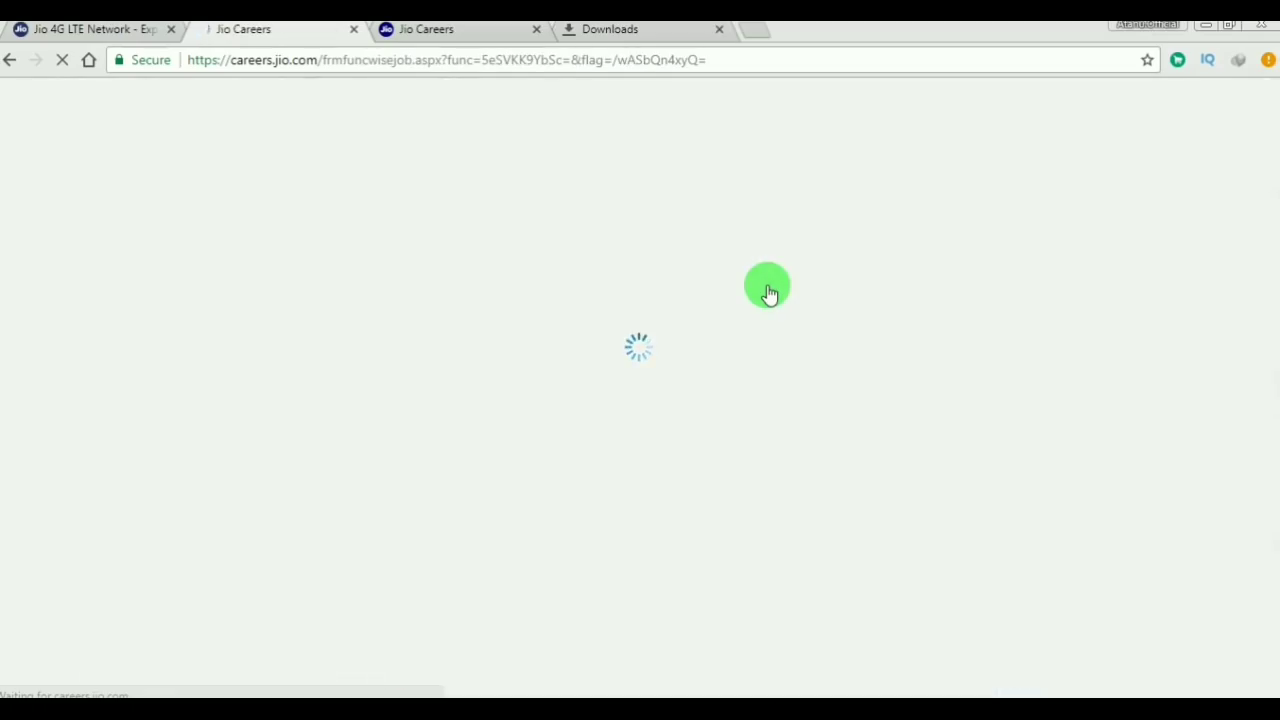
- Look through the Sales and Distribution openings and open the Jio Point Lead C job in Madanapalle
{"action": "scroll", "coordinate": [767, 292], "scroll_direction": "down", "scroll_amount": 1}
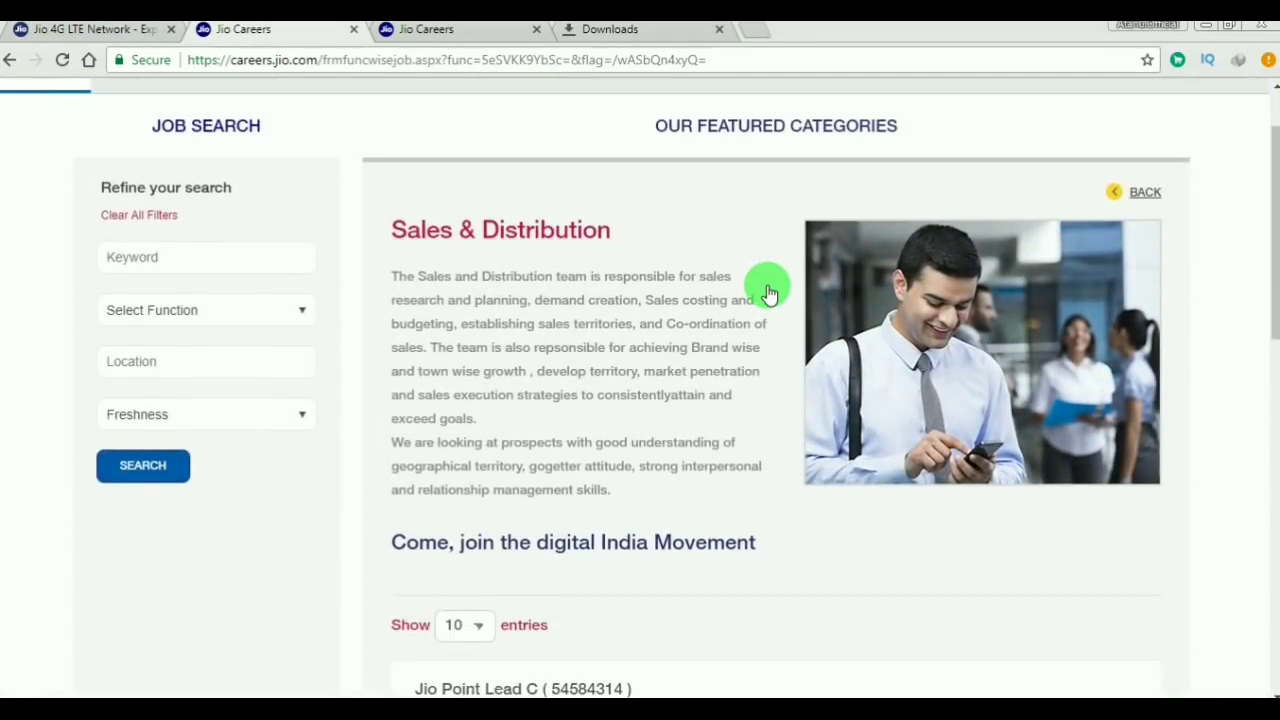
{"action": "scroll", "coordinate": [767, 292], "scroll_direction": "down", "scroll_amount": 2}
{"action": "scroll", "coordinate": [674, 360], "scroll_direction": "down", "scroll_amount": 3}
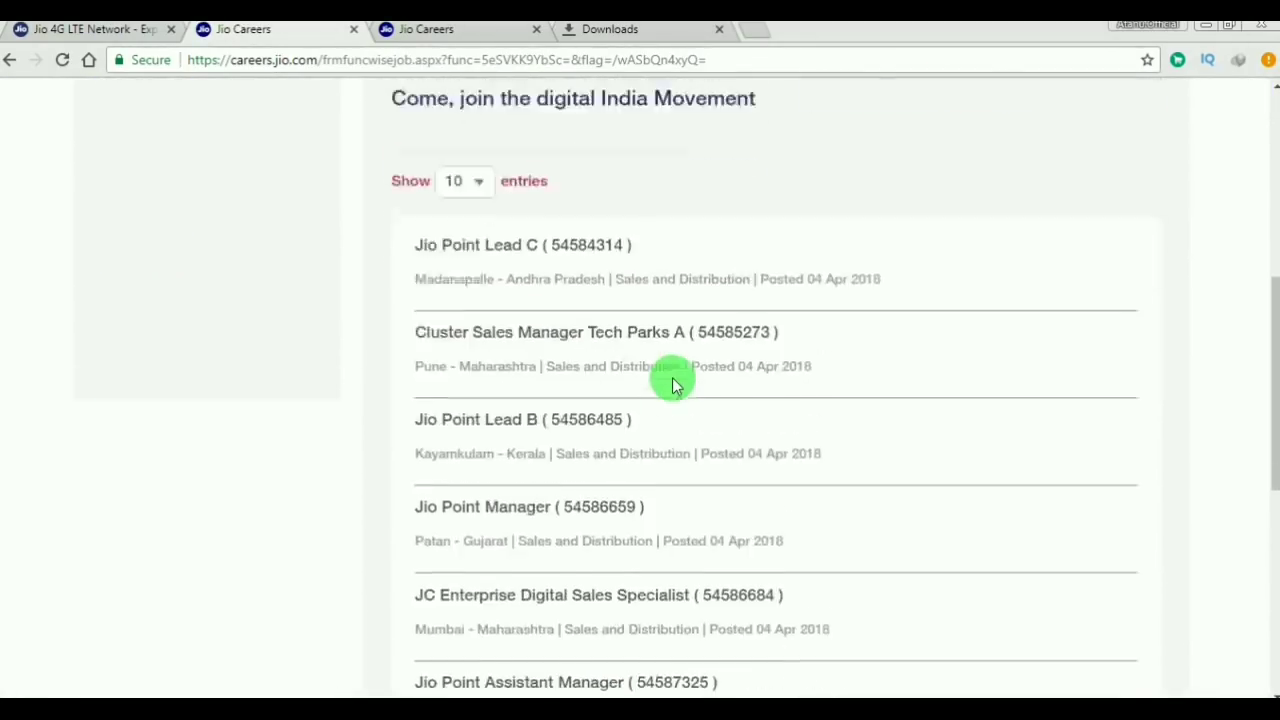
{"action": "scroll", "coordinate": [566, 503], "scroll_direction": "down", "scroll_amount": 3}
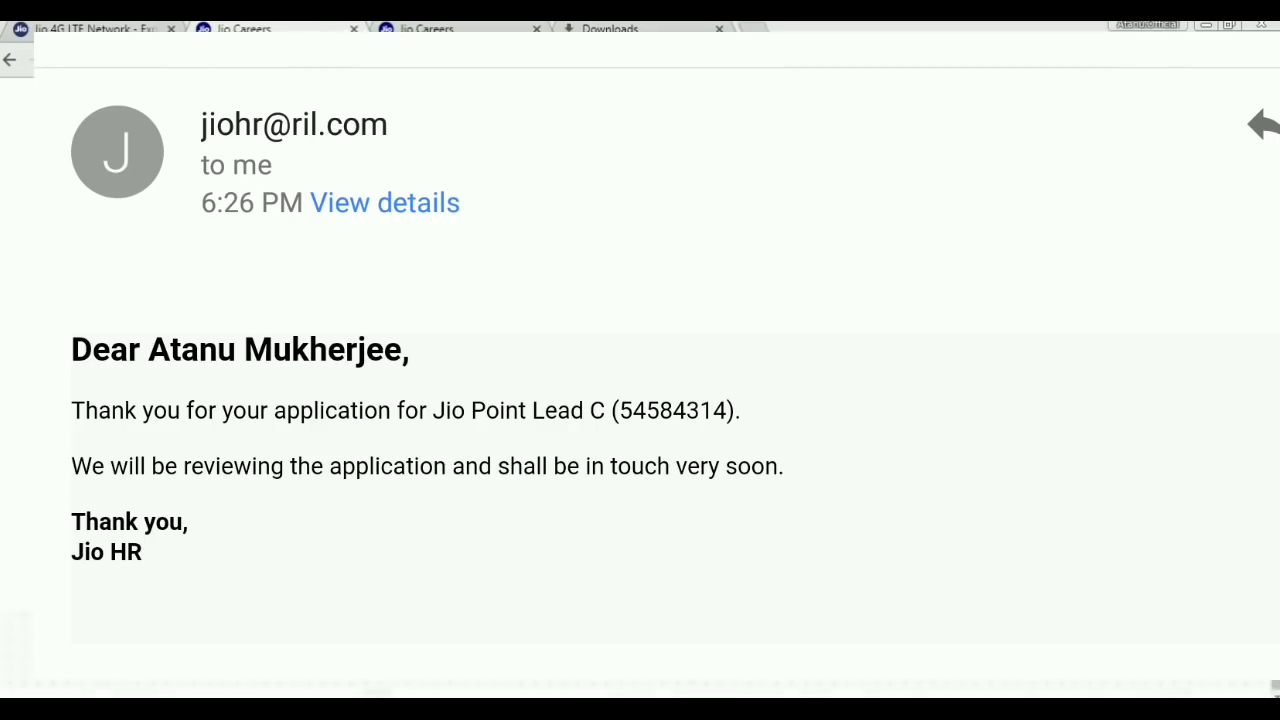
{"action": "scroll", "coordinate": [640, 400], "scroll_direction": "up", "scroll_amount": 5}
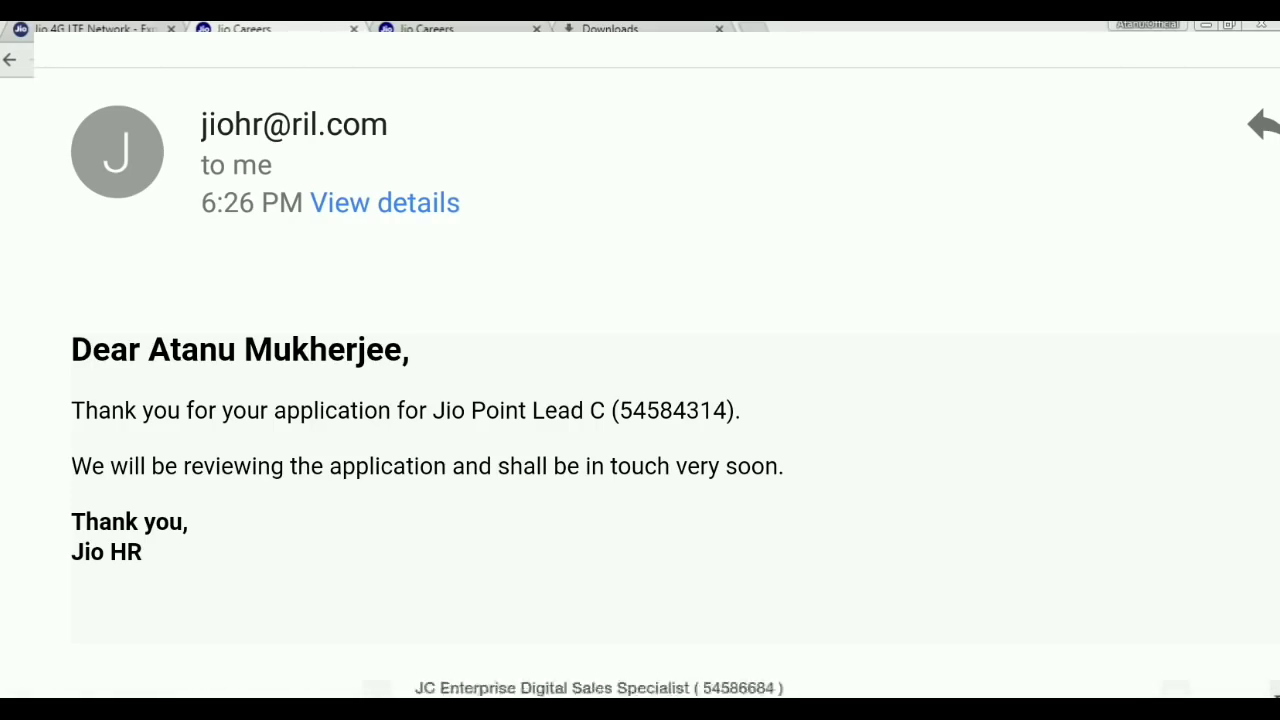
{"action": "scroll", "coordinate": [640, 400], "scroll_direction": "down", "scroll_amount": 2}
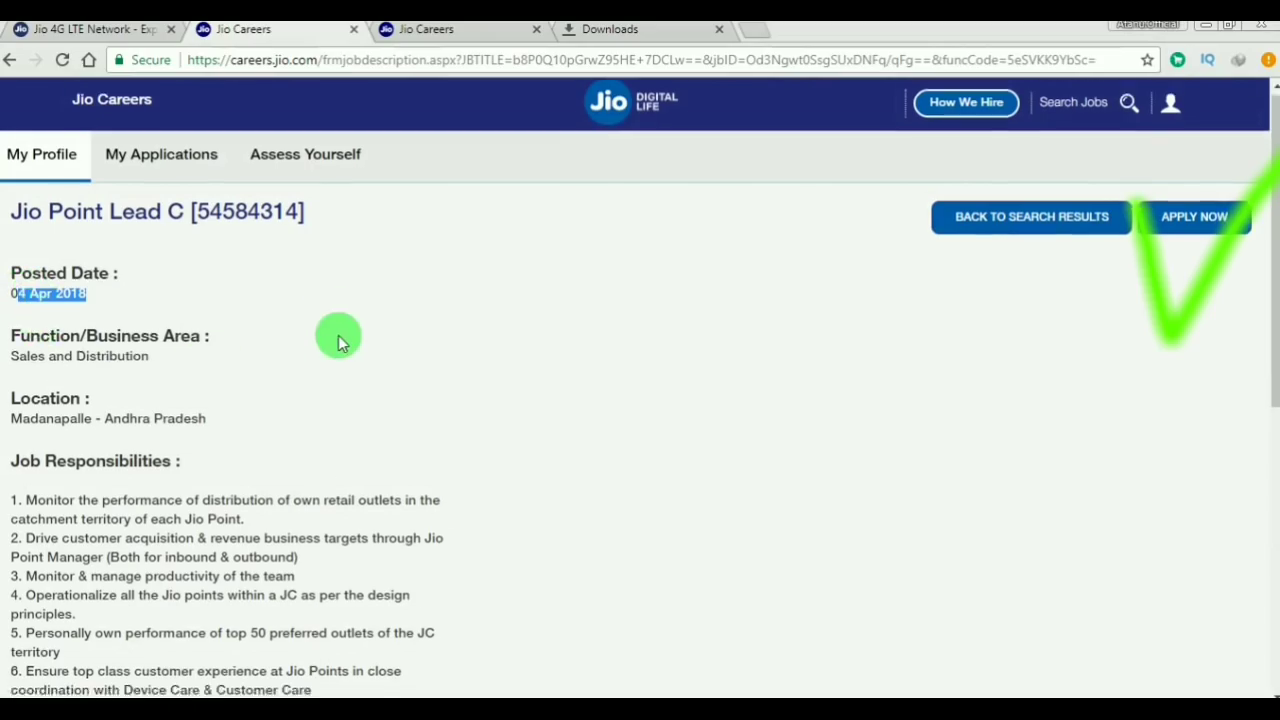
- Review the responsibilities and education requirement of the Jio Point Lead C job, and apply for the position
{"action": "scroll", "coordinate": [337, 337], "scroll_direction": "down", "scroll_amount": 4}
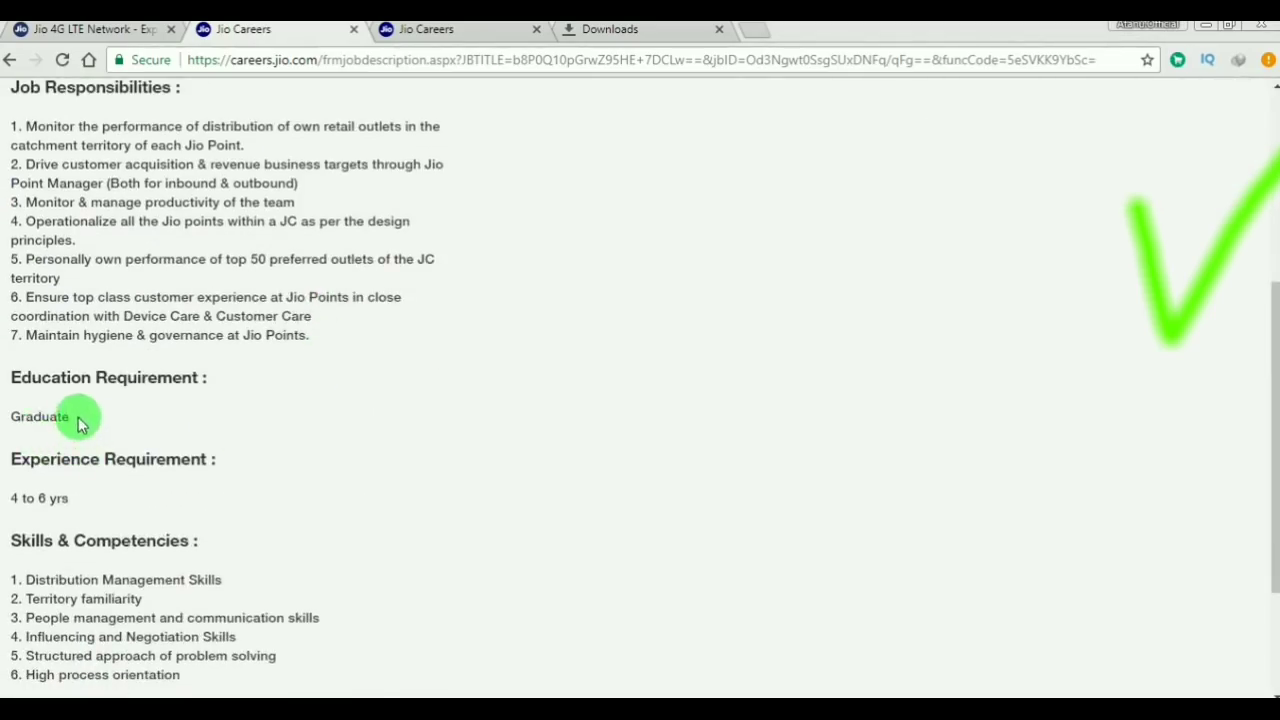
{"action": "mouse_move", "coordinate": [80, 424]}
{"action": "left_mouse_down"}
{"action": "mouse_move", "coordinate": [17, 420]}
{"action": "mouse_move", "coordinate": [14, 433]}
{"action": "left_mouse_up"}
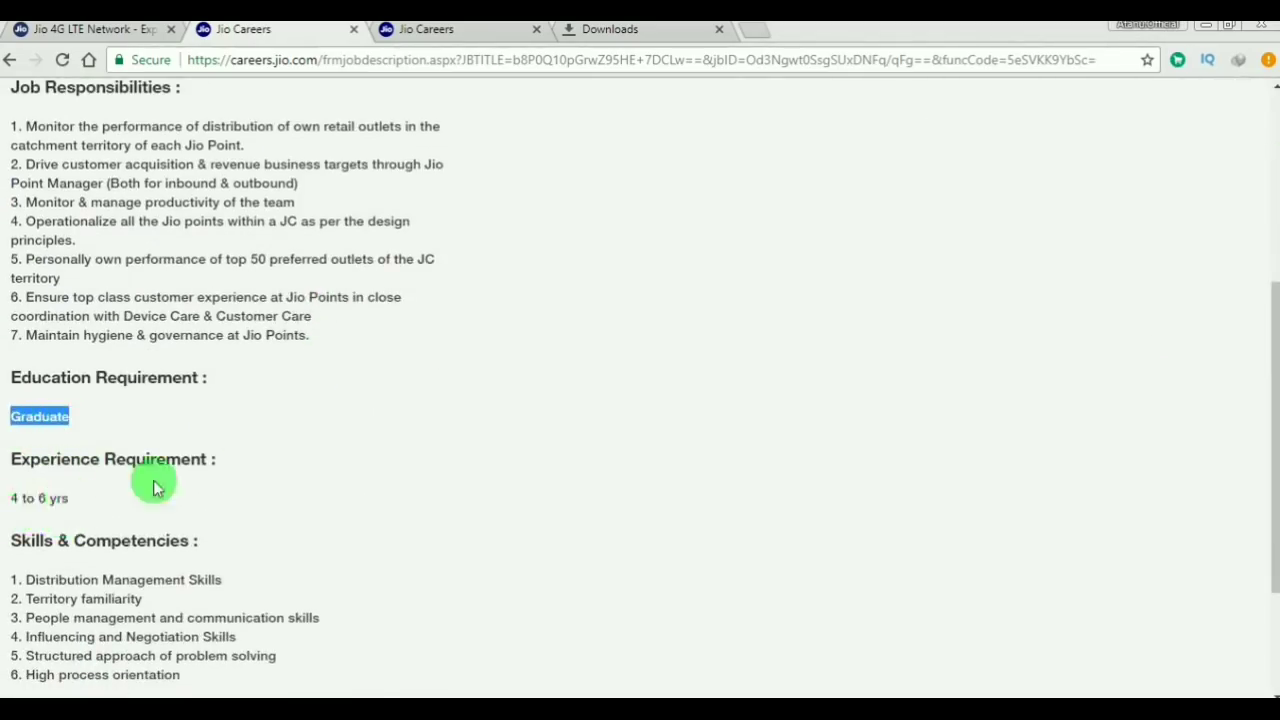
{"action": "scroll", "coordinate": [153, 488], "scroll_direction": "down", "scroll_amount": 2}
{"action": "left_click", "coordinate": [1212, 550]}
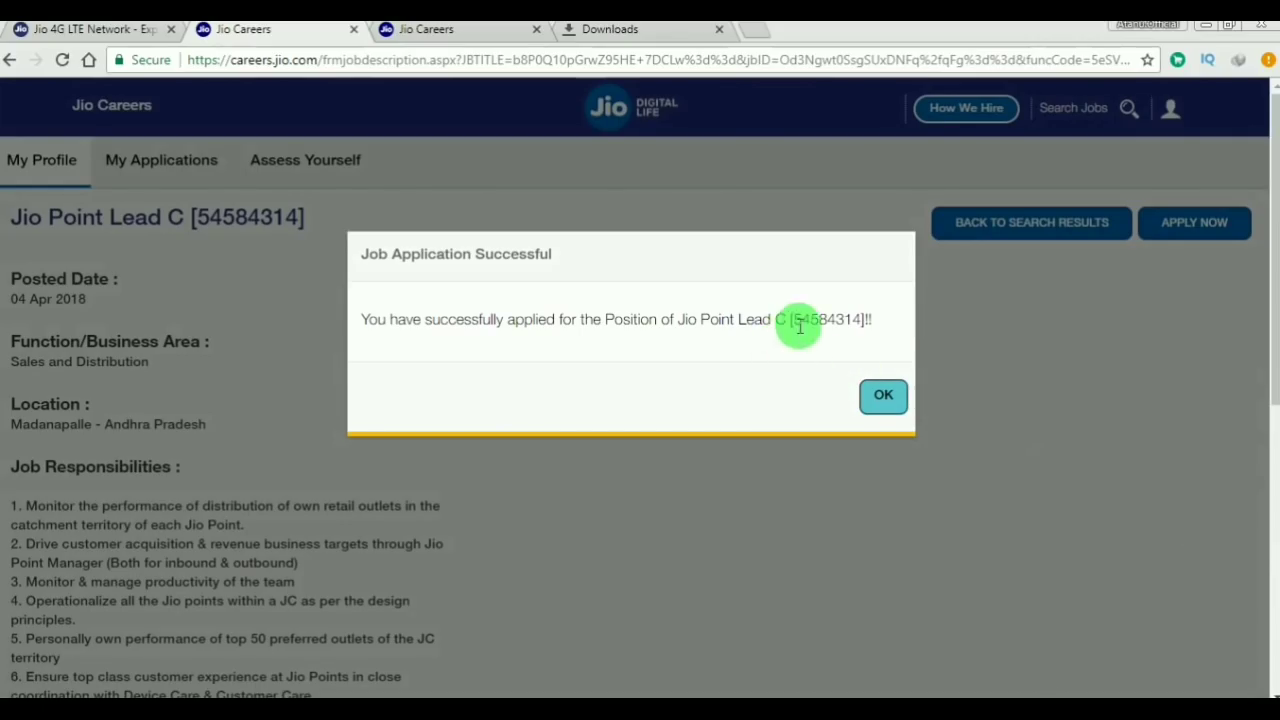
{"action": "left_click_drag", "start_coordinate": [358, 340], "coordinate": [857, 343]}
{"action": "left_click", "coordinate": [884, 400]}
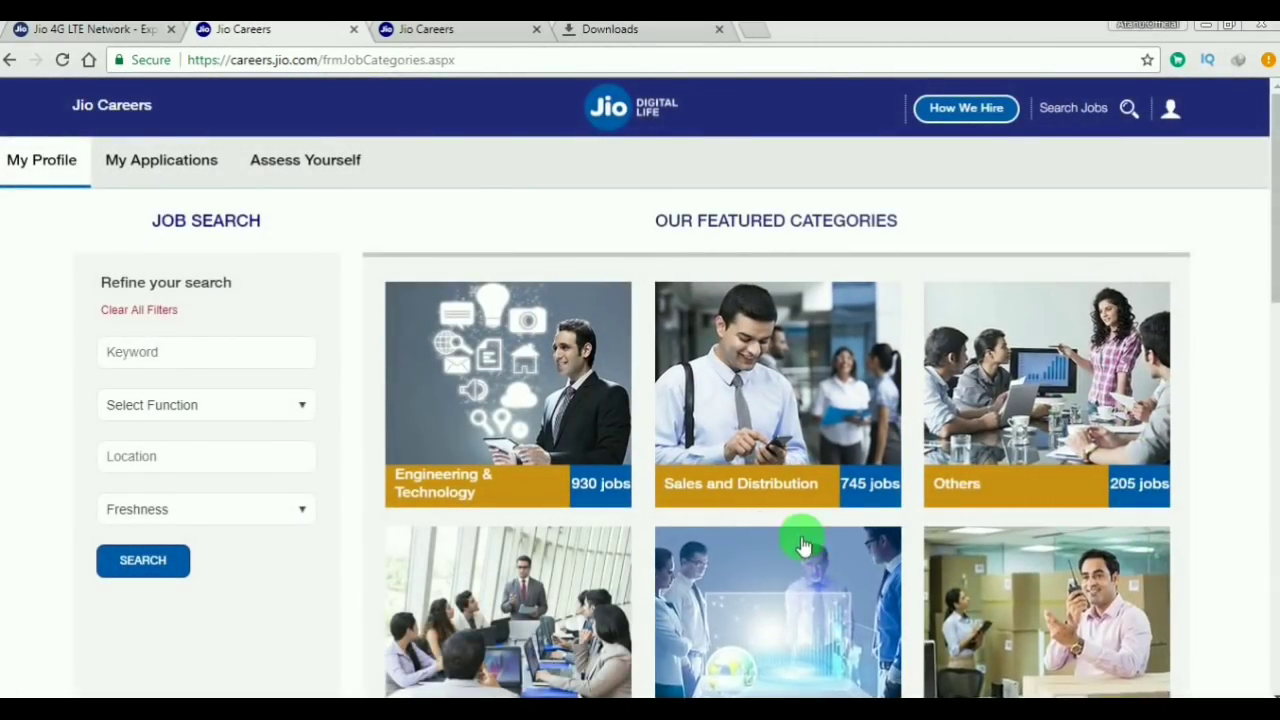
- Look over the full list of featured job categories for other openings to apply for
{"action": "scroll", "coordinate": [713, 511], "scroll_direction": "down", "scroll_amount": 3}
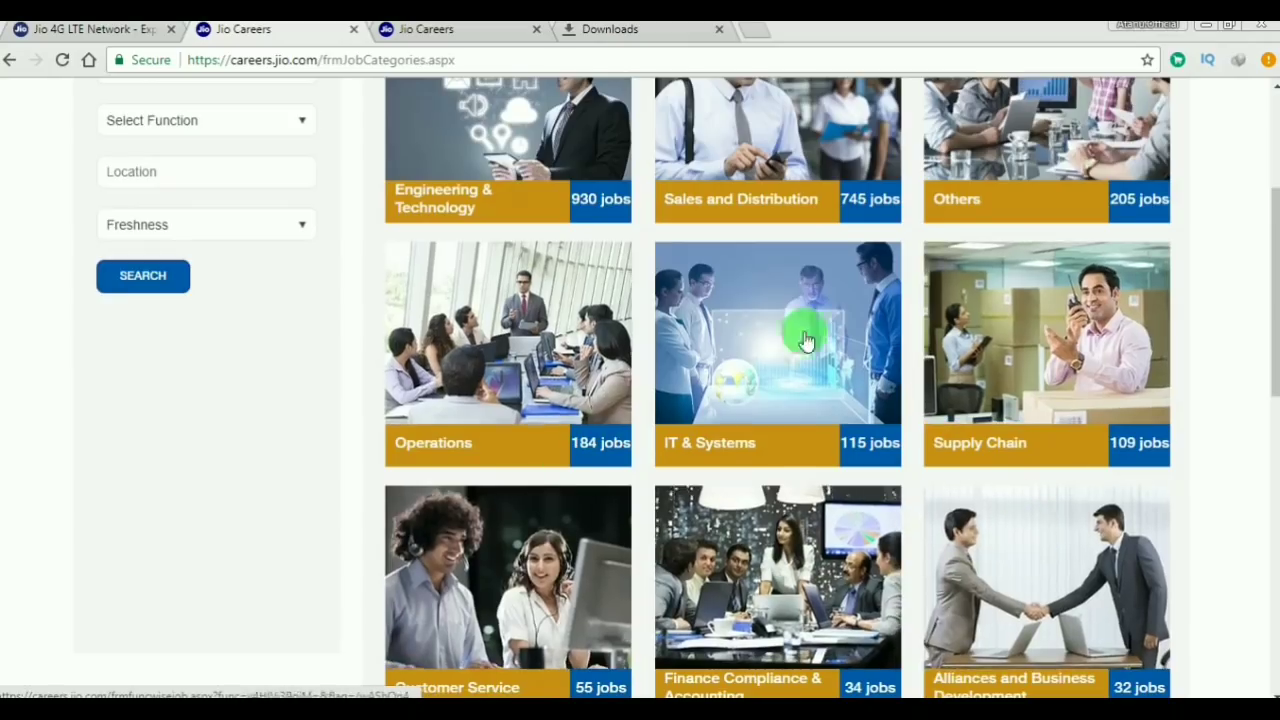
{"action": "scroll", "coordinate": [783, 390], "scroll_direction": "down", "scroll_amount": 3}
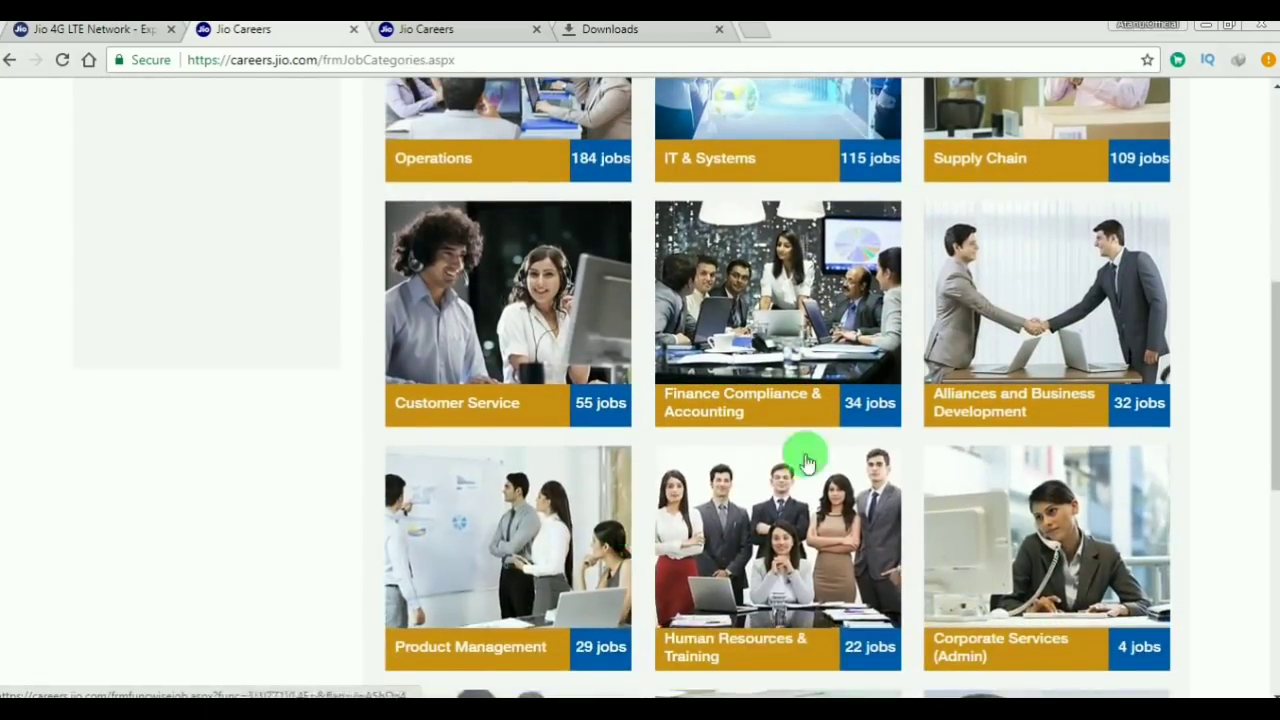
{"action": "scroll", "coordinate": [995, 488], "scroll_direction": "down", "scroll_amount": 3}
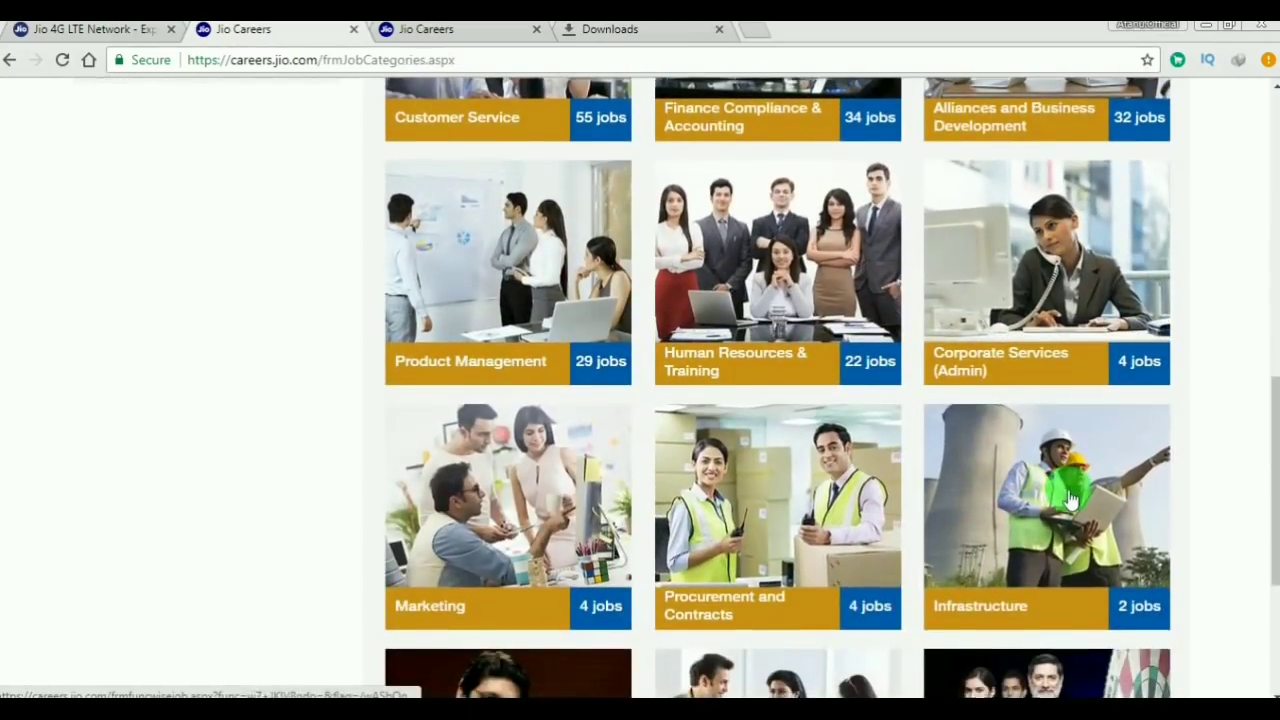
{"action": "scroll", "coordinate": [1060, 520], "scroll_direction": "down", "scroll_amount": 3}
{"action": "scroll", "coordinate": [1070, 497], "scroll_direction": "up", "scroll_amount": 12}
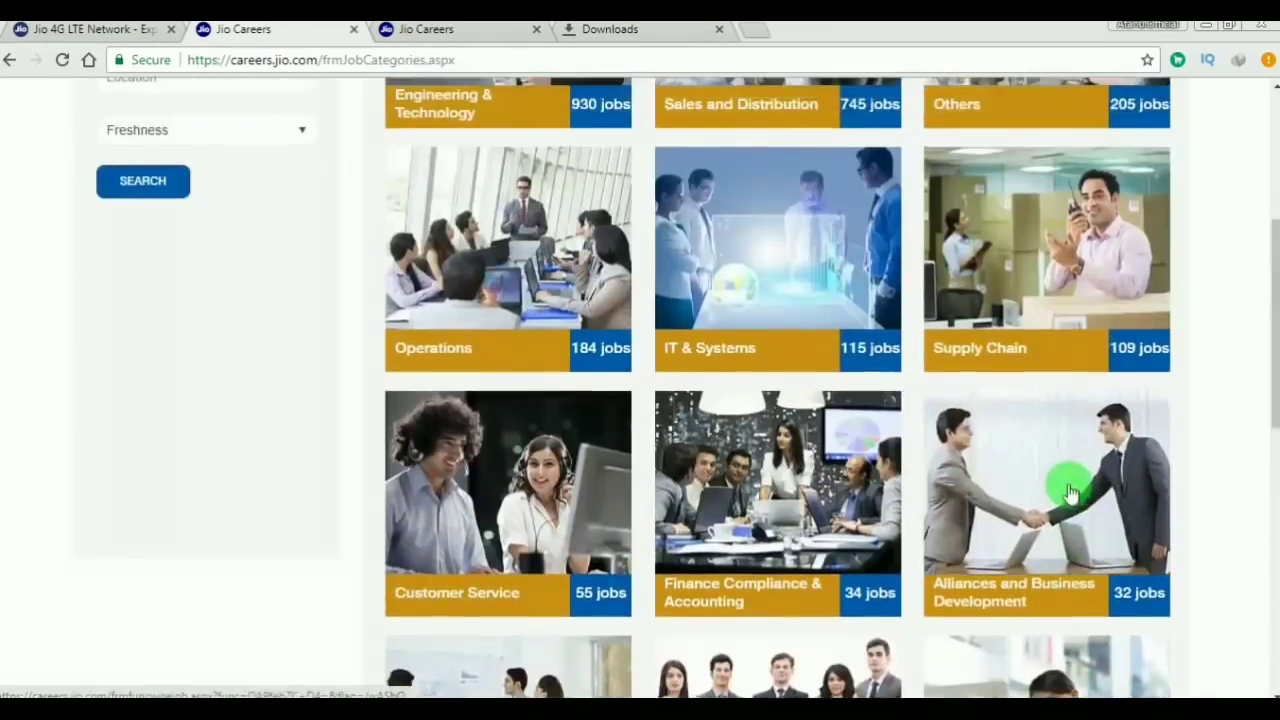